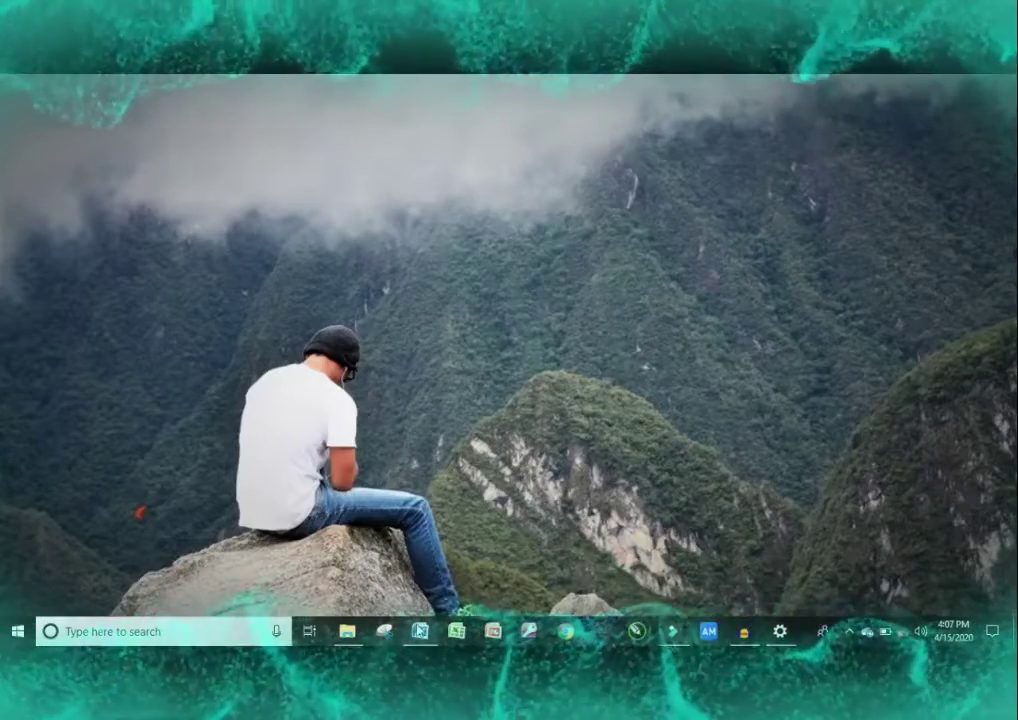
- Switch to Word and insert the Alphabet header with the person's full name as the document title
left_click(420, 631)
left_click(413, 309)
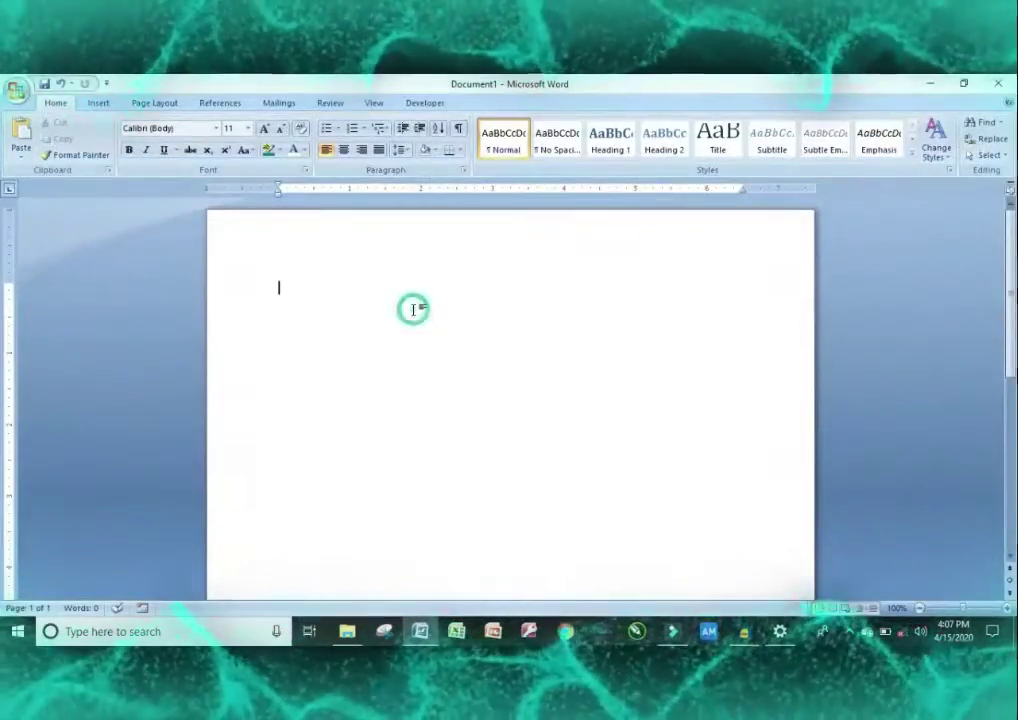
left_click(97, 104)
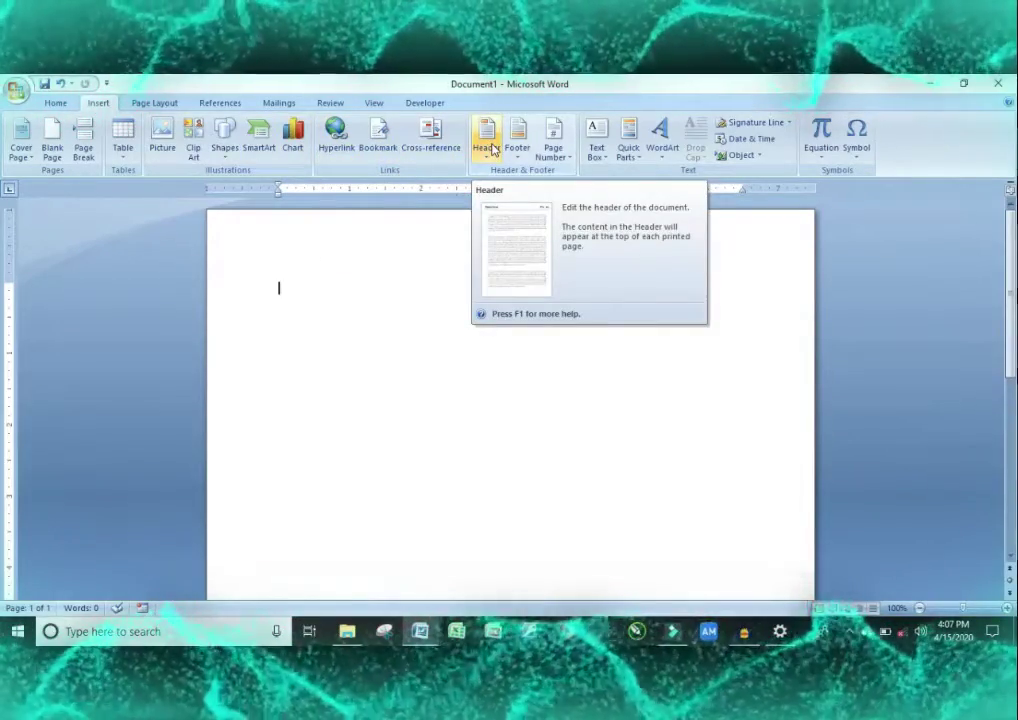
left_click(493, 152)
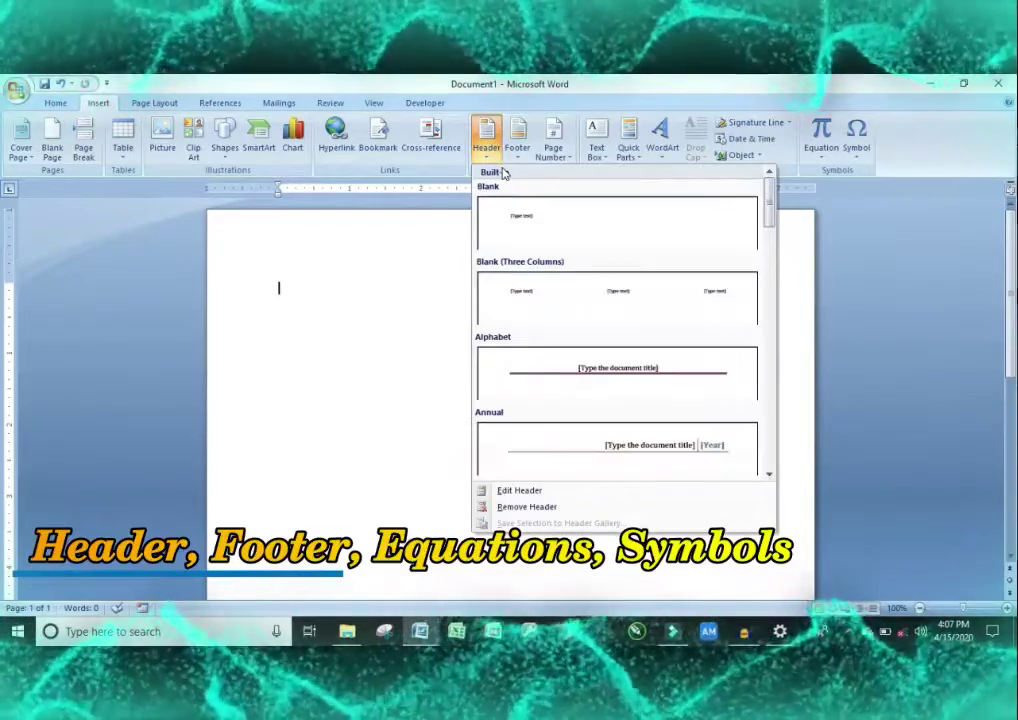
left_click(585, 372)
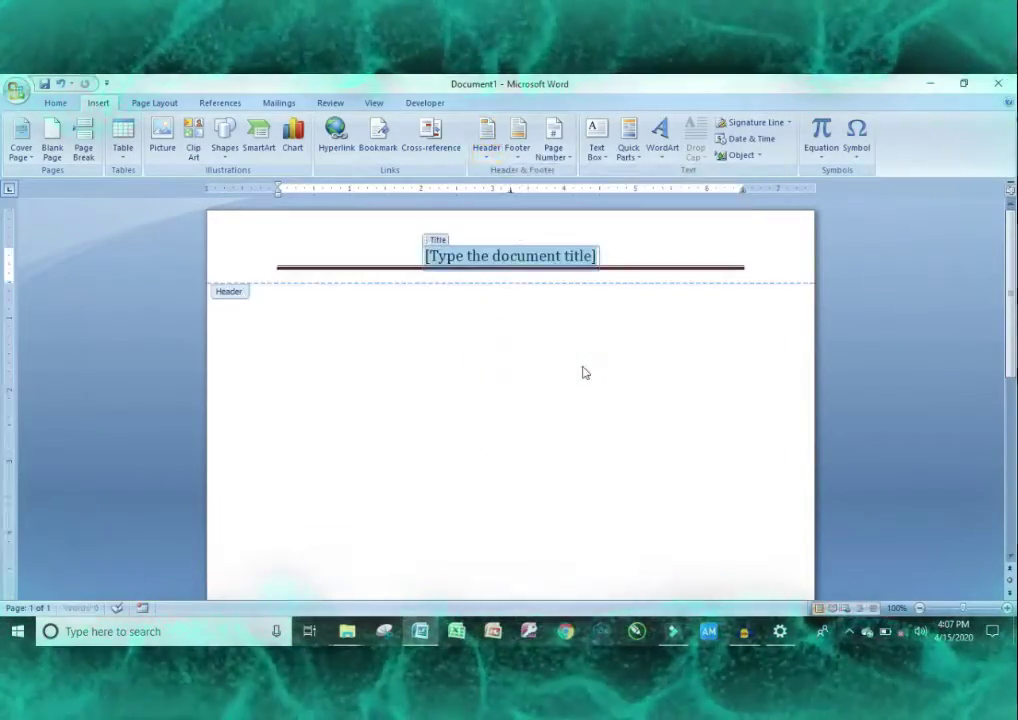
type("Shahz")
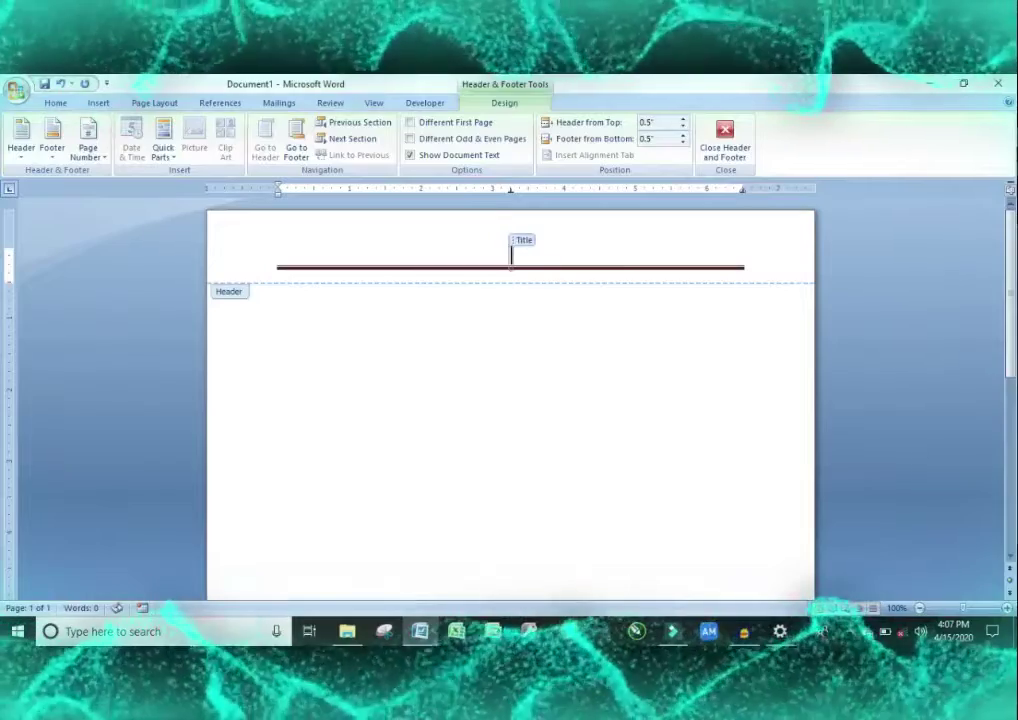
type("aib Naz")
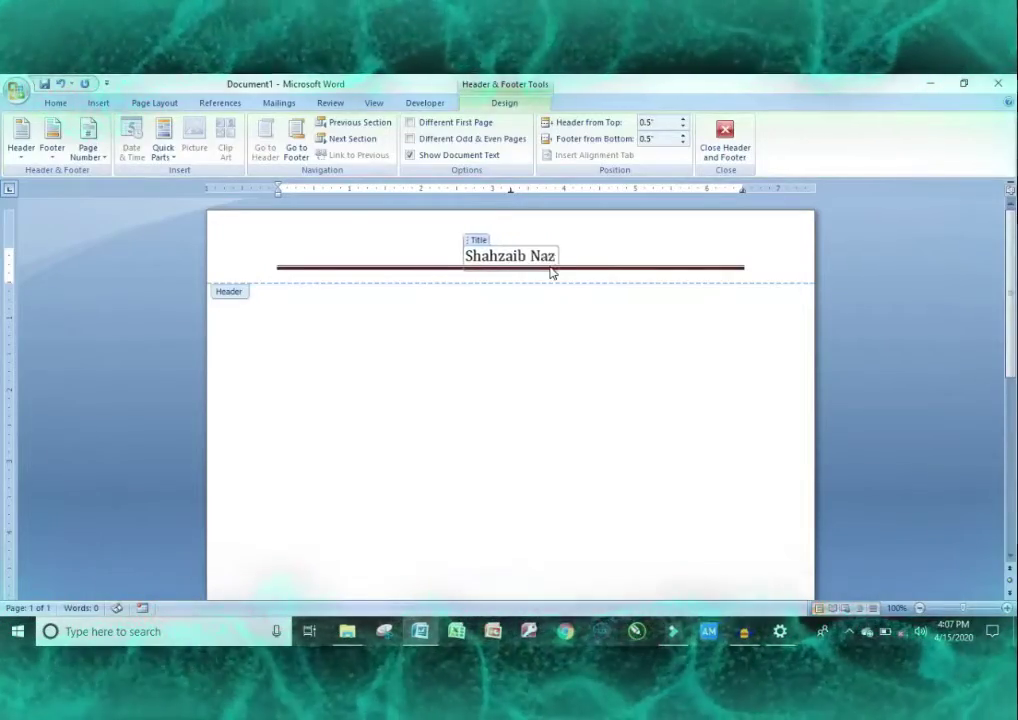
double_click(609, 354)
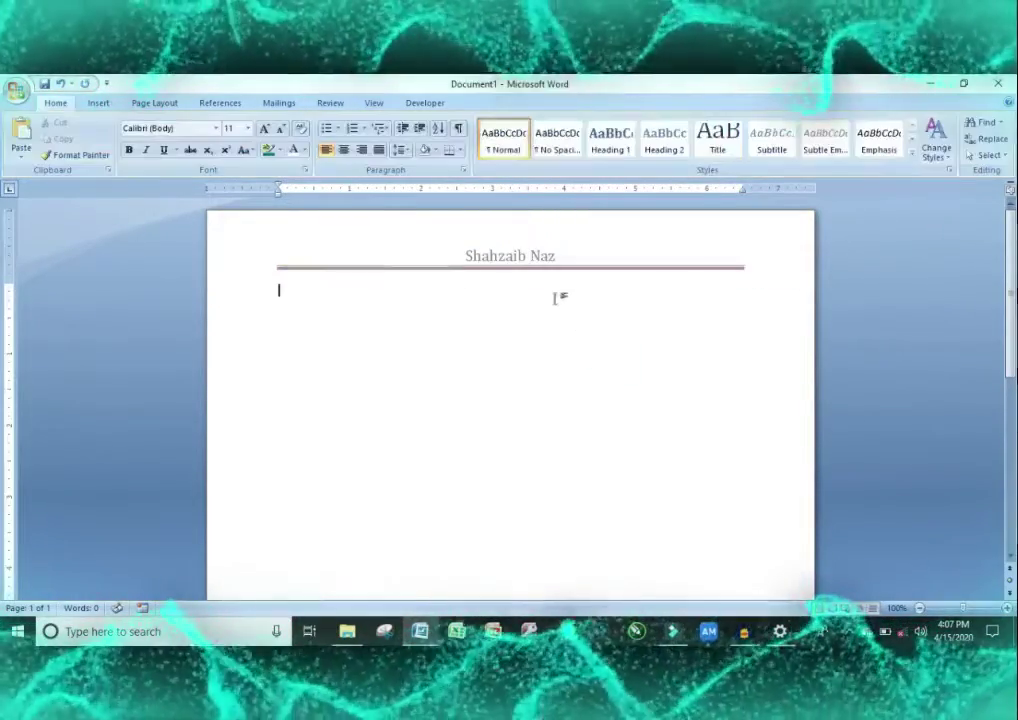
double_click(519, 256)
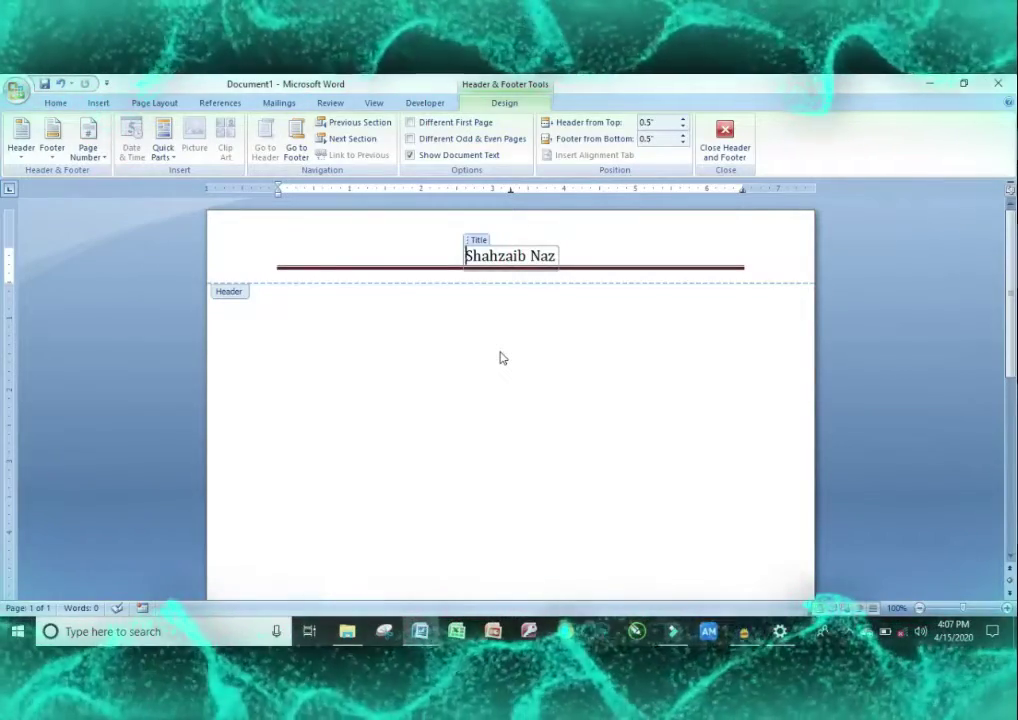
double_click(502, 358)
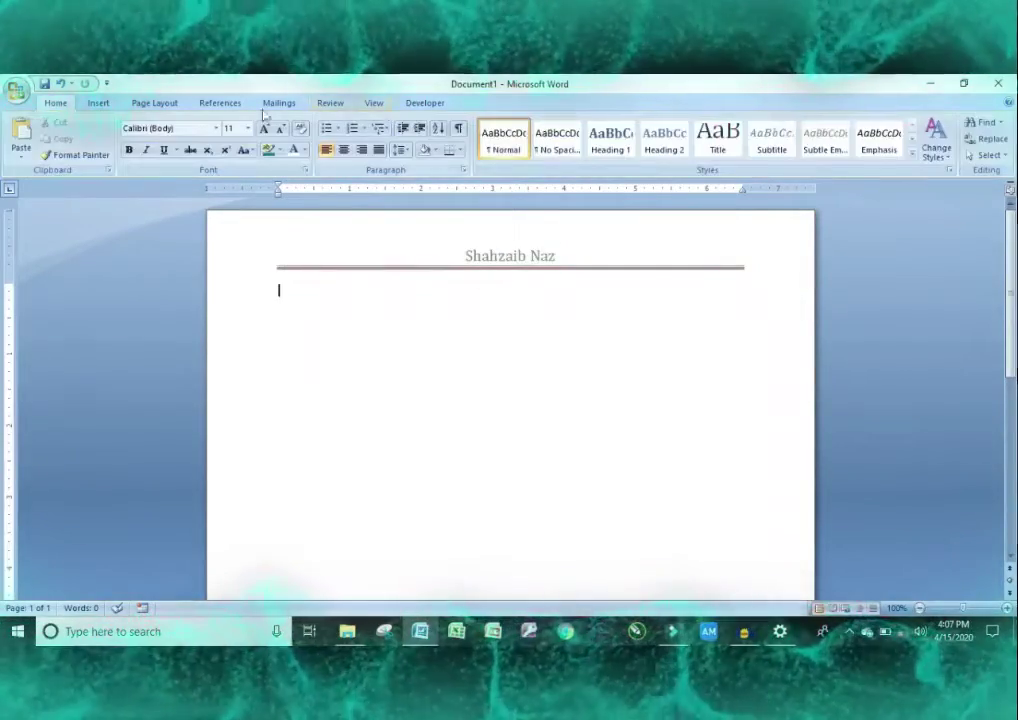
- Insert the Alphabet footer, replace its text placeholder with the person's full name, and return to the document body
left_click(98, 103)
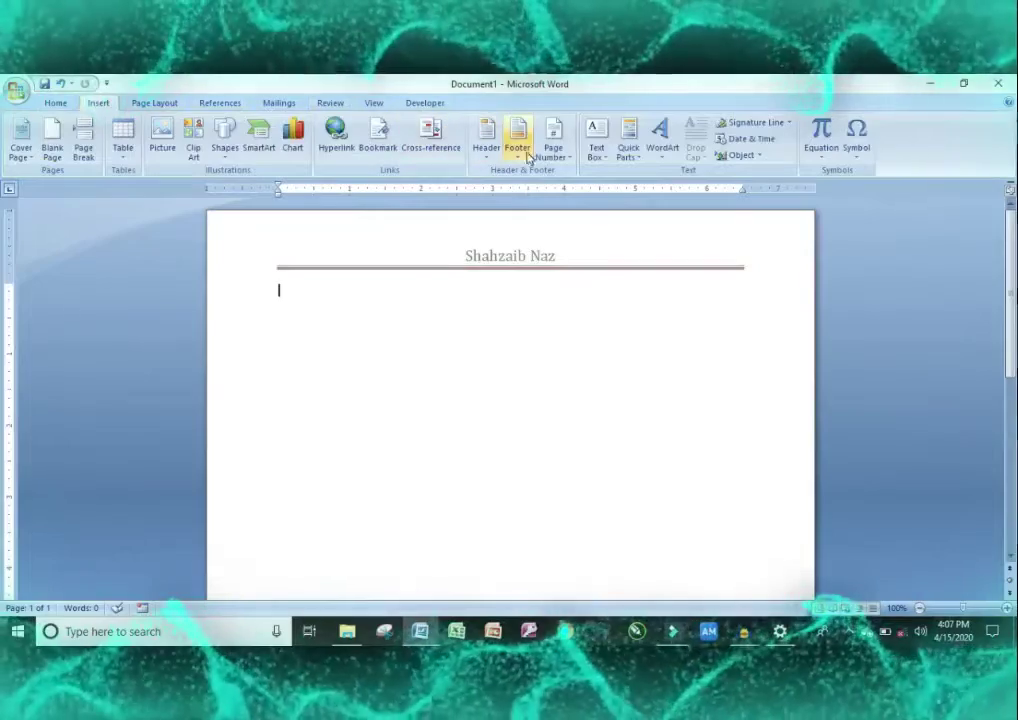
left_click(530, 158)
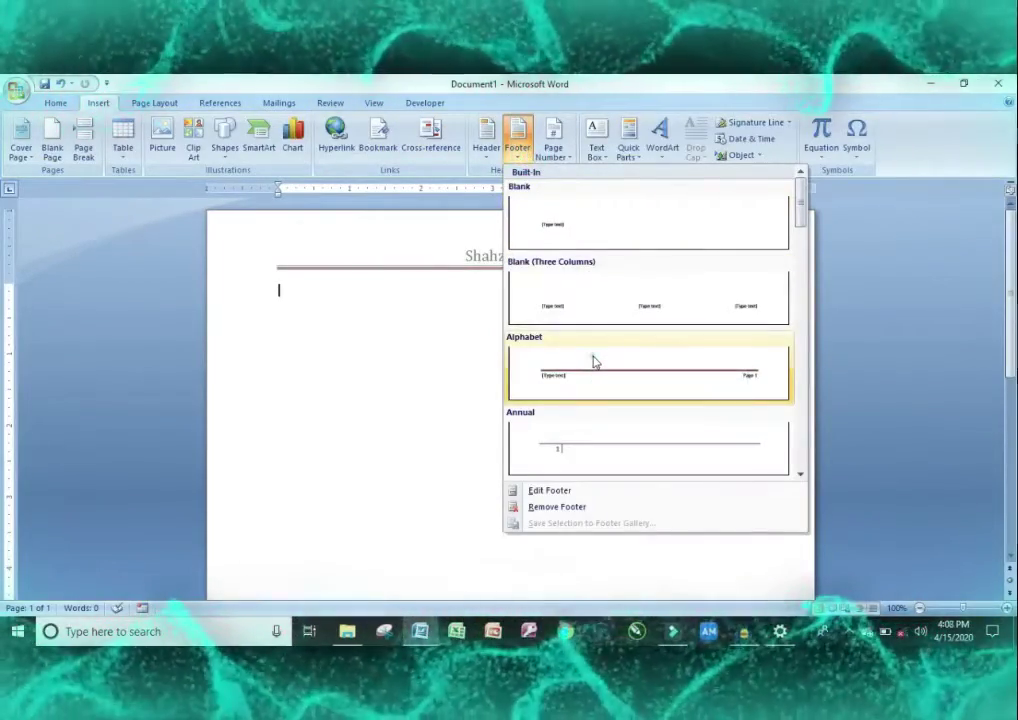
left_click(593, 361)
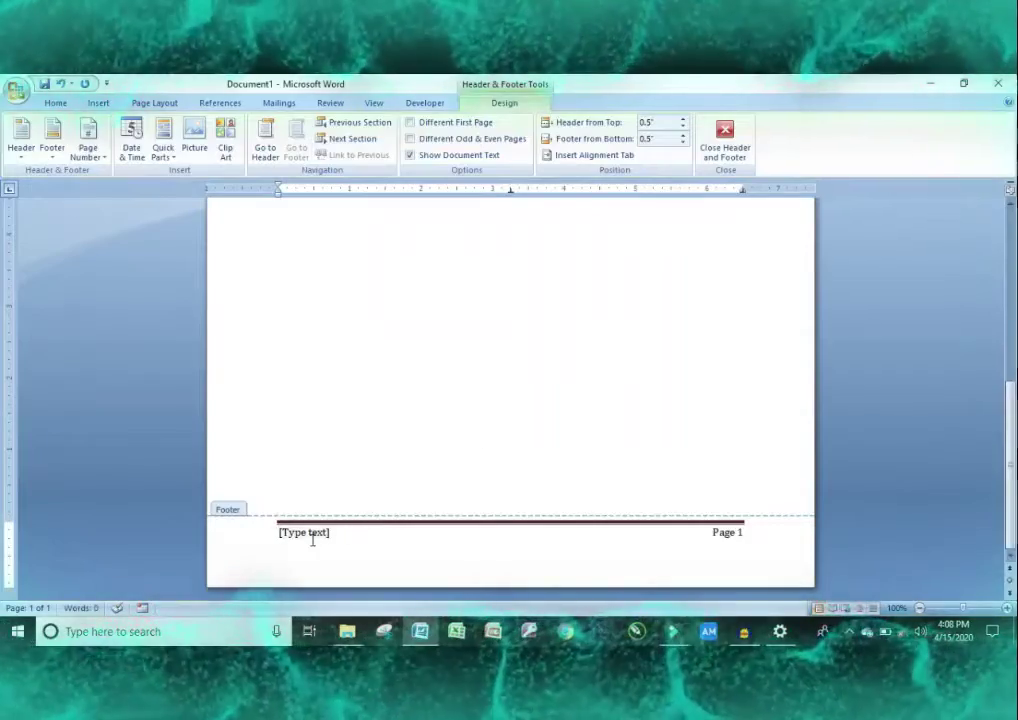
left_click(313, 533)
type("S")
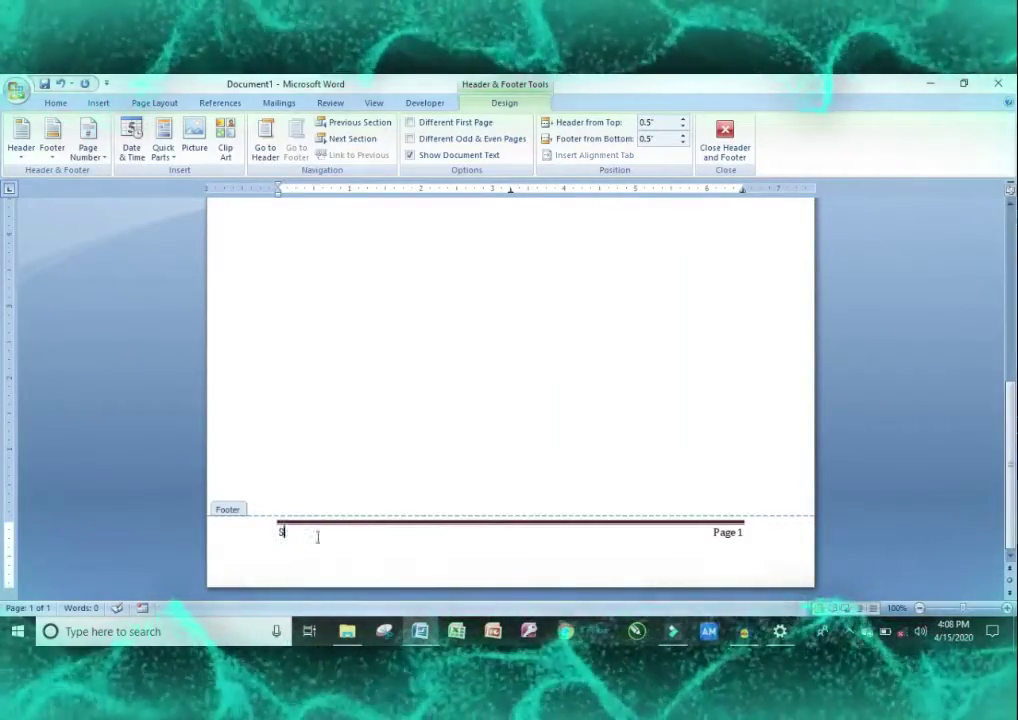
type("hahzaib Naz")
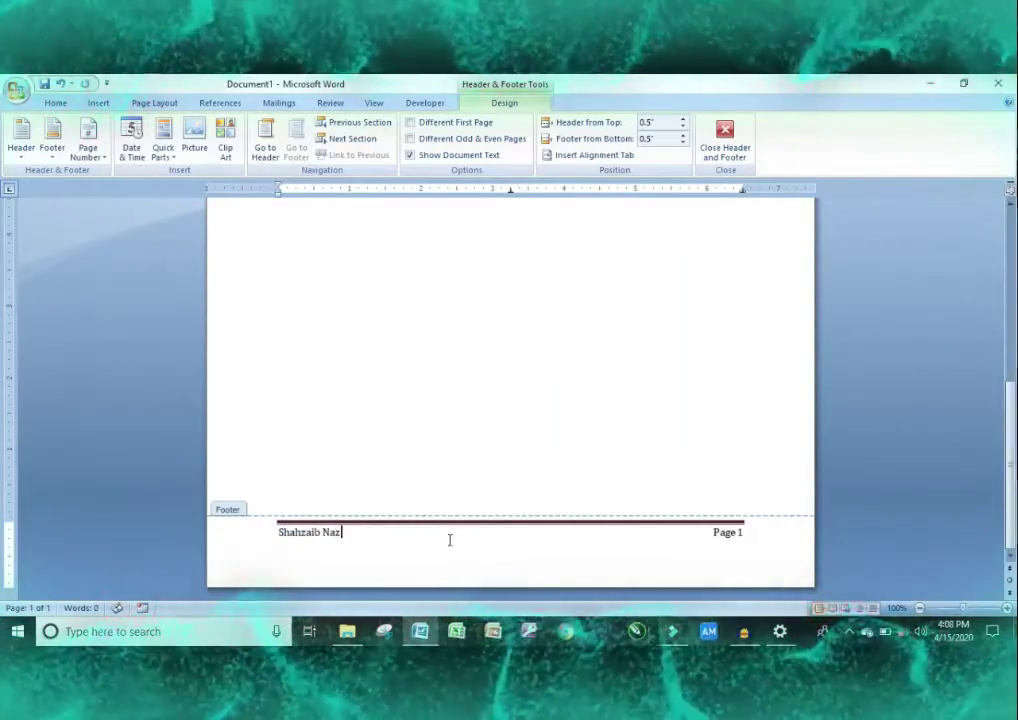
left_click(742, 534)
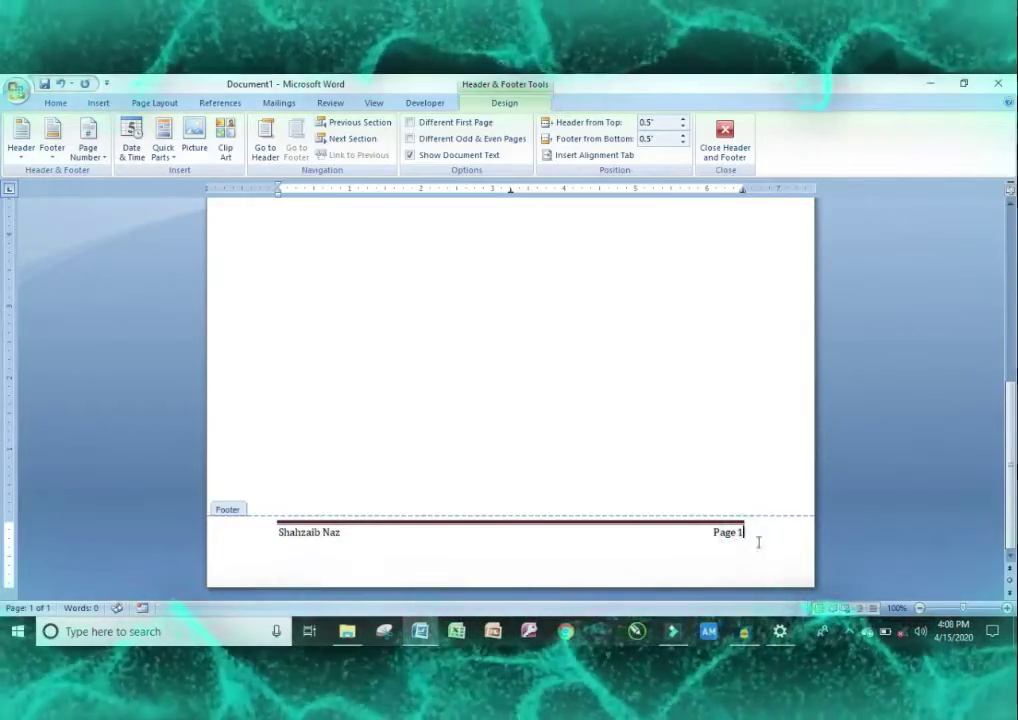
double_click(593, 382)
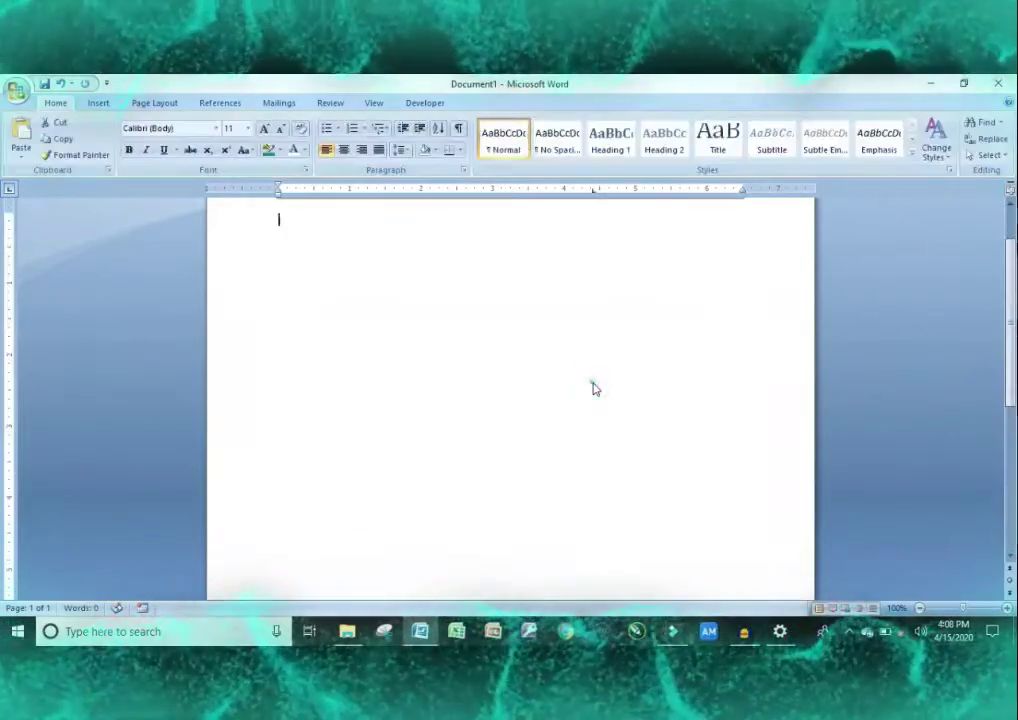
- Add a page break to start a second page and place the cursor back on the first page
key("ctrl+Return")
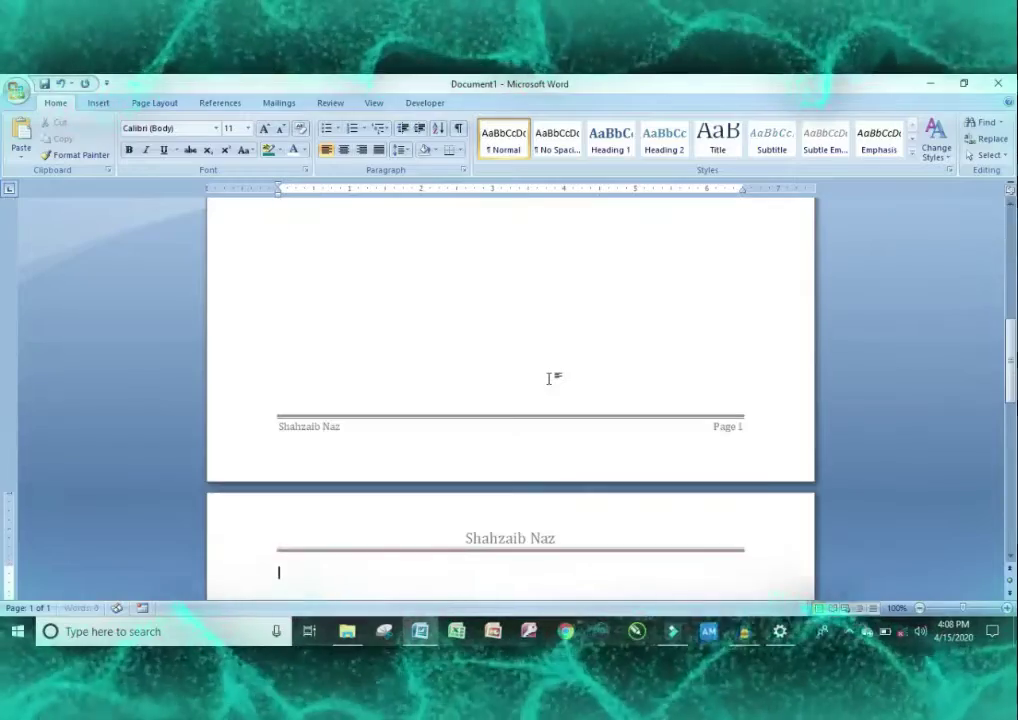
left_click_drag(1008, 348, 1010, 300)
left_click(384, 328)
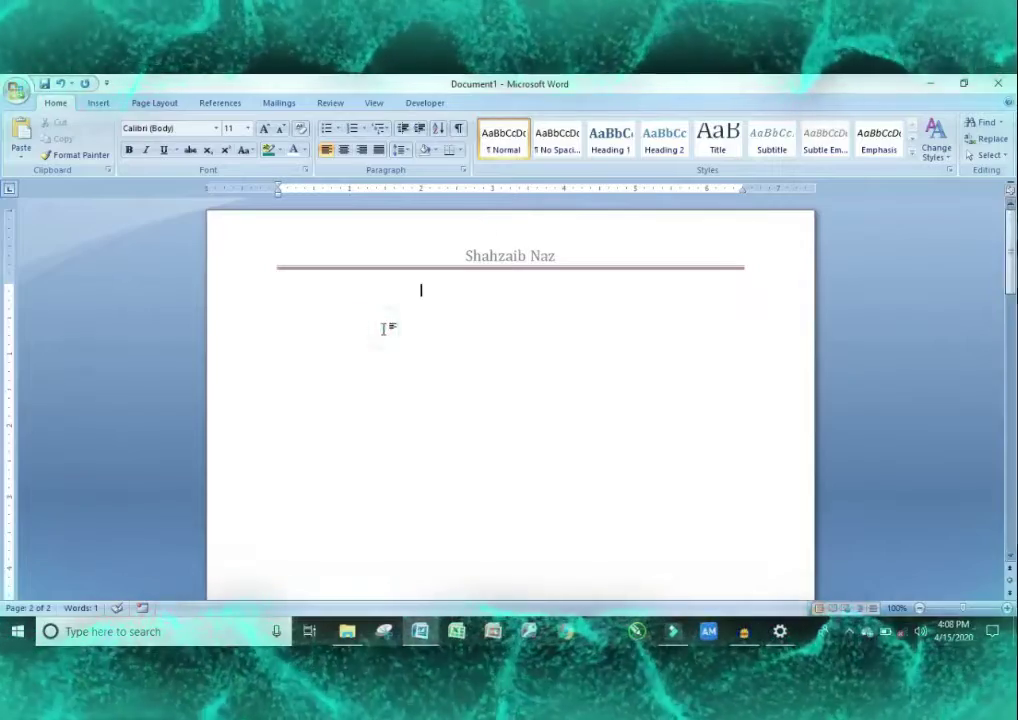
- Examine the page number placement options and the Text Box and Quick Parts galleries
left_click(98, 104)
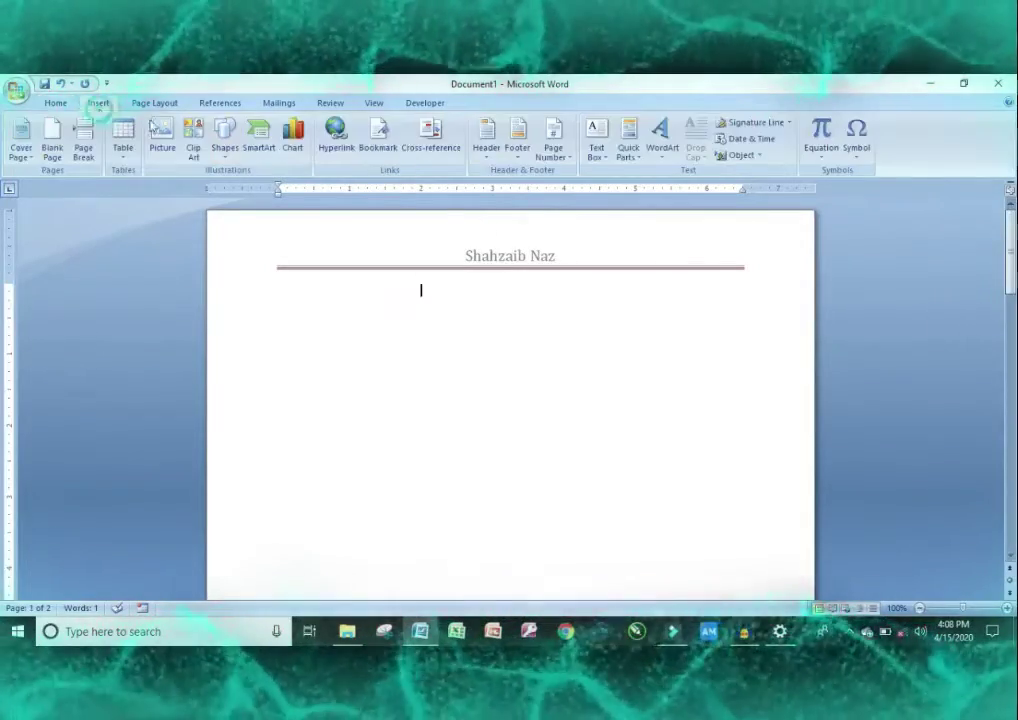
left_click(553, 140)
mouse_move(579, 178)
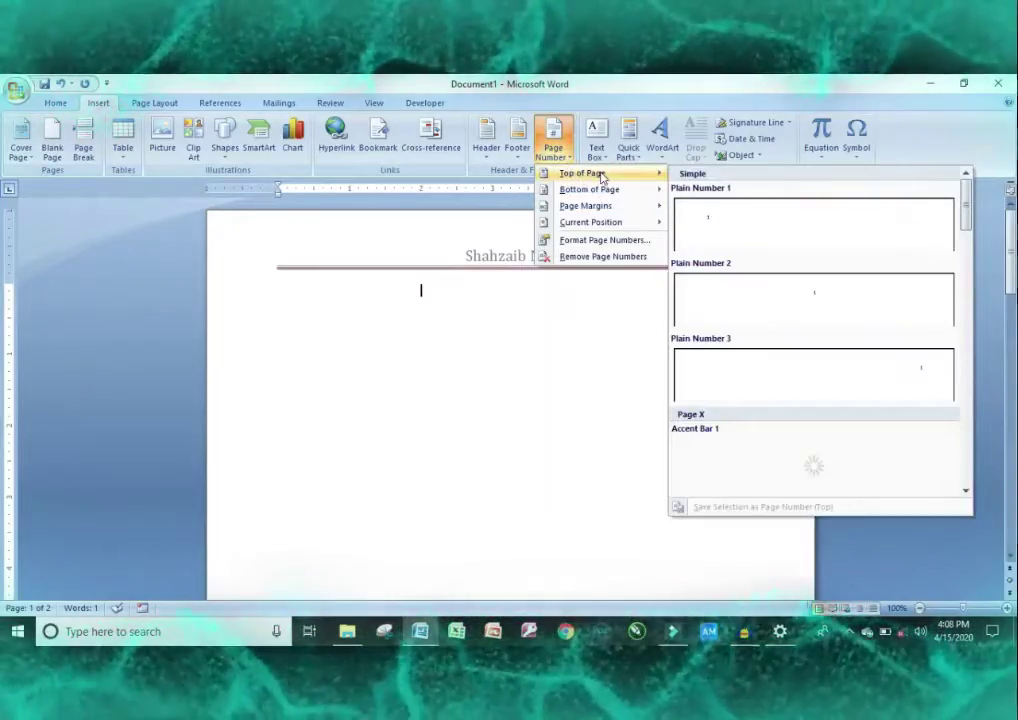
mouse_move(612, 199)
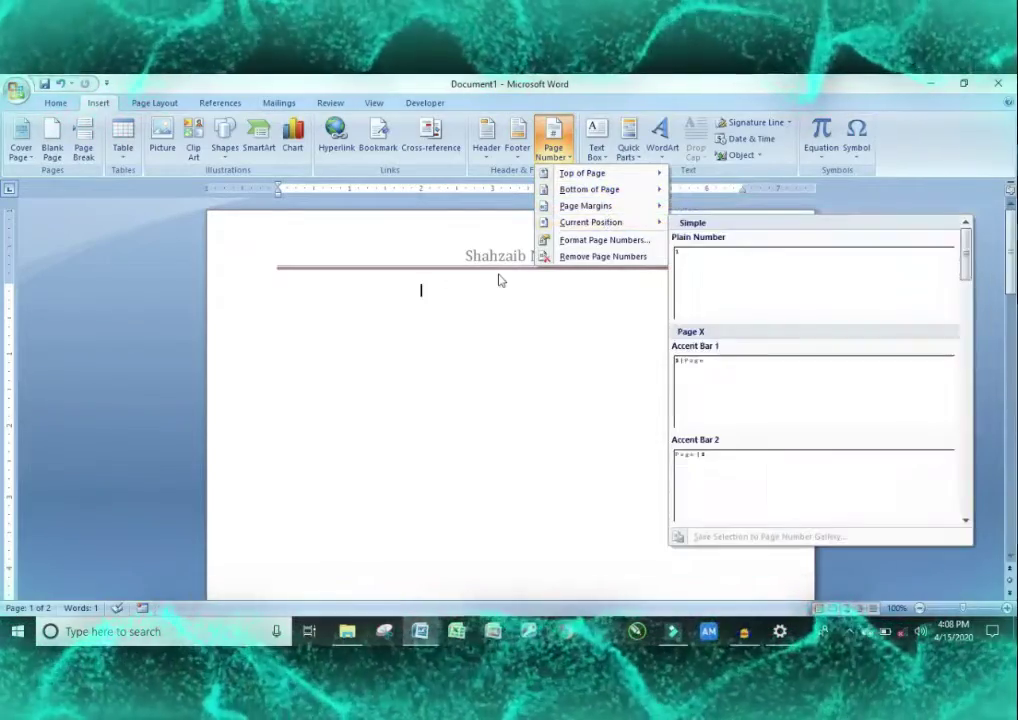
left_click(328, 314)
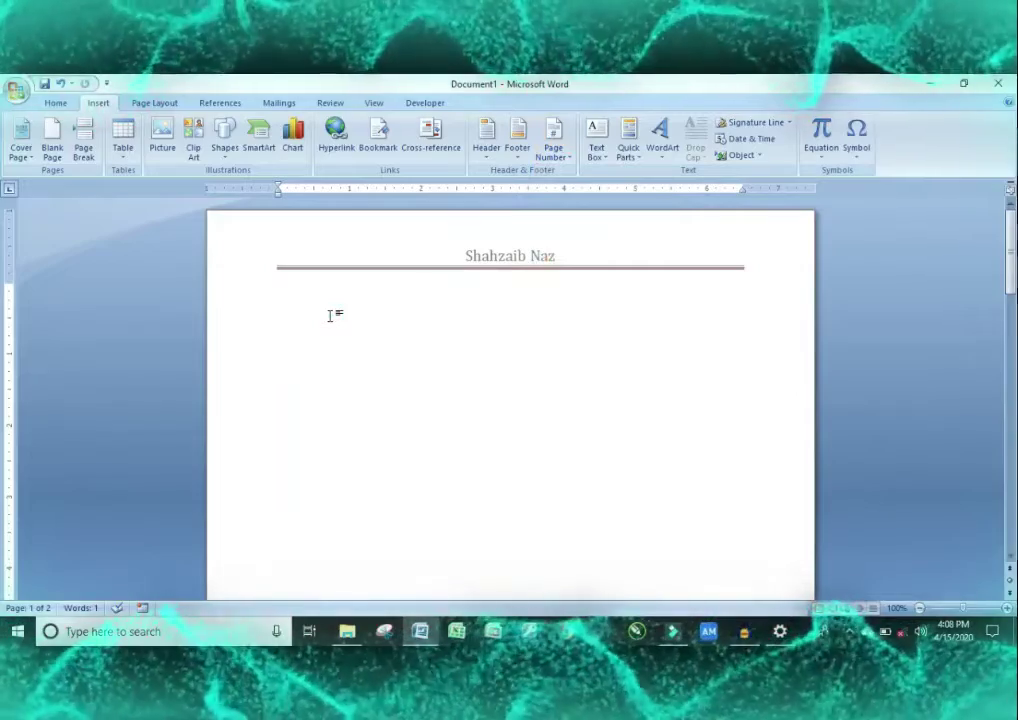
left_click(314, 316)
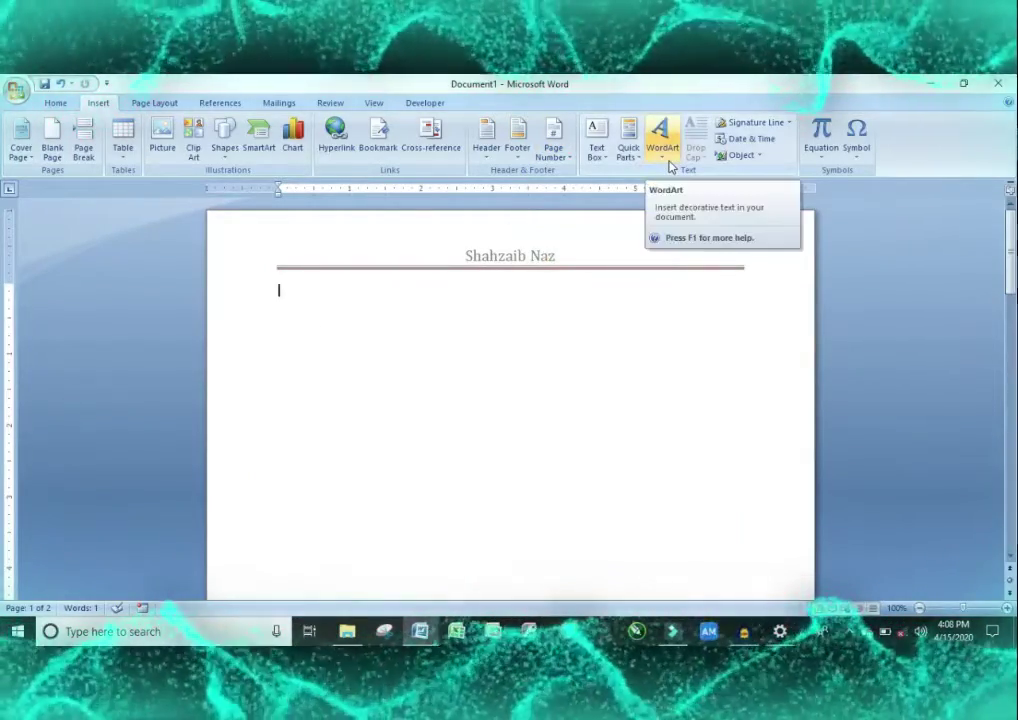
left_click(597, 150)
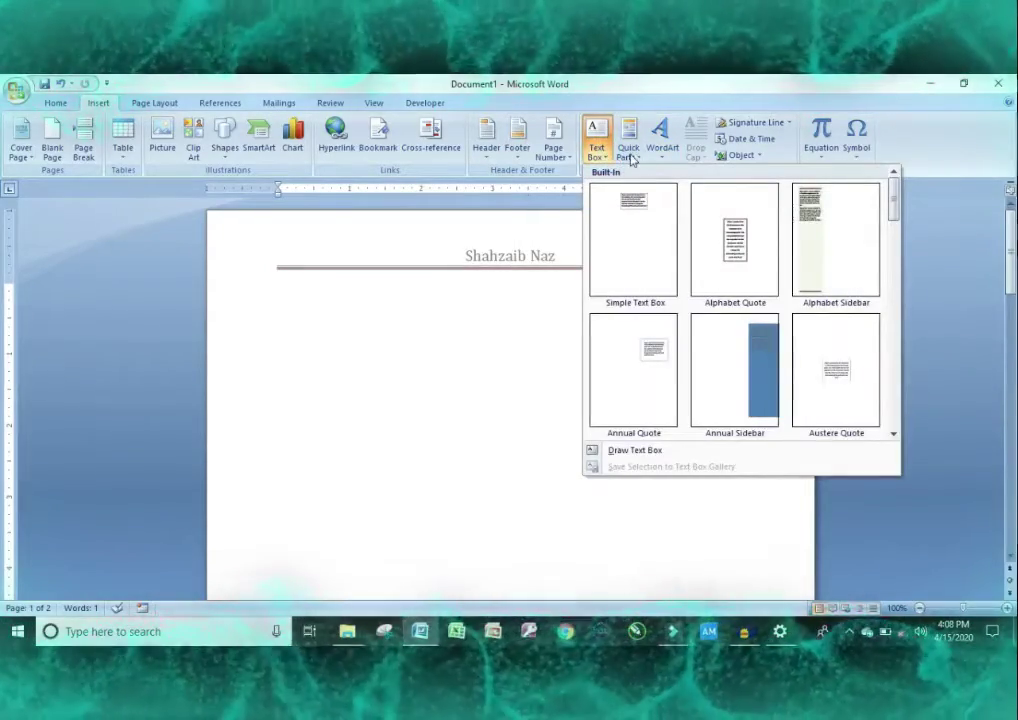
left_click(633, 158)
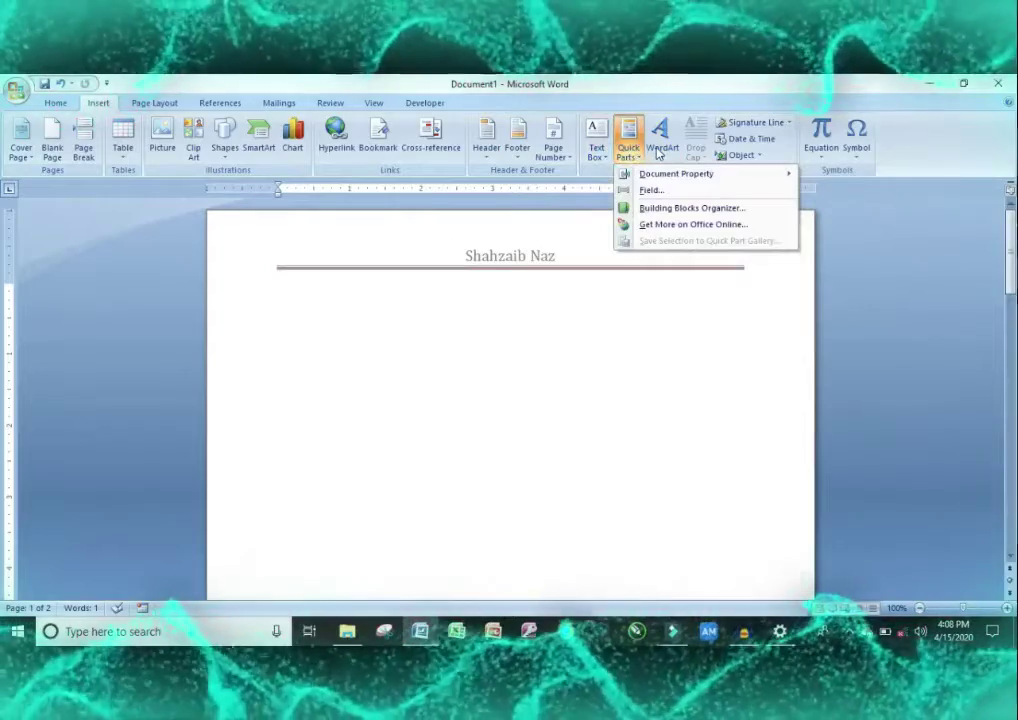
- Insert brown textured WordArt containing the person's full name in the Franklin Gothic Demi Cond font
left_click(659, 150)
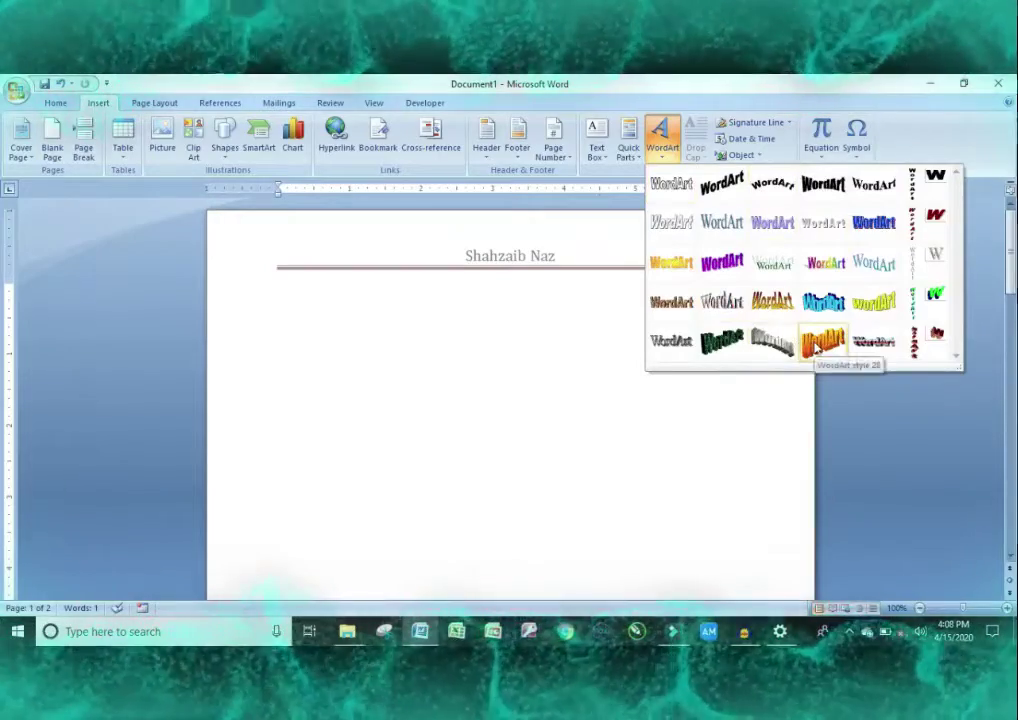
left_click(690, 300)
type("Shahz")
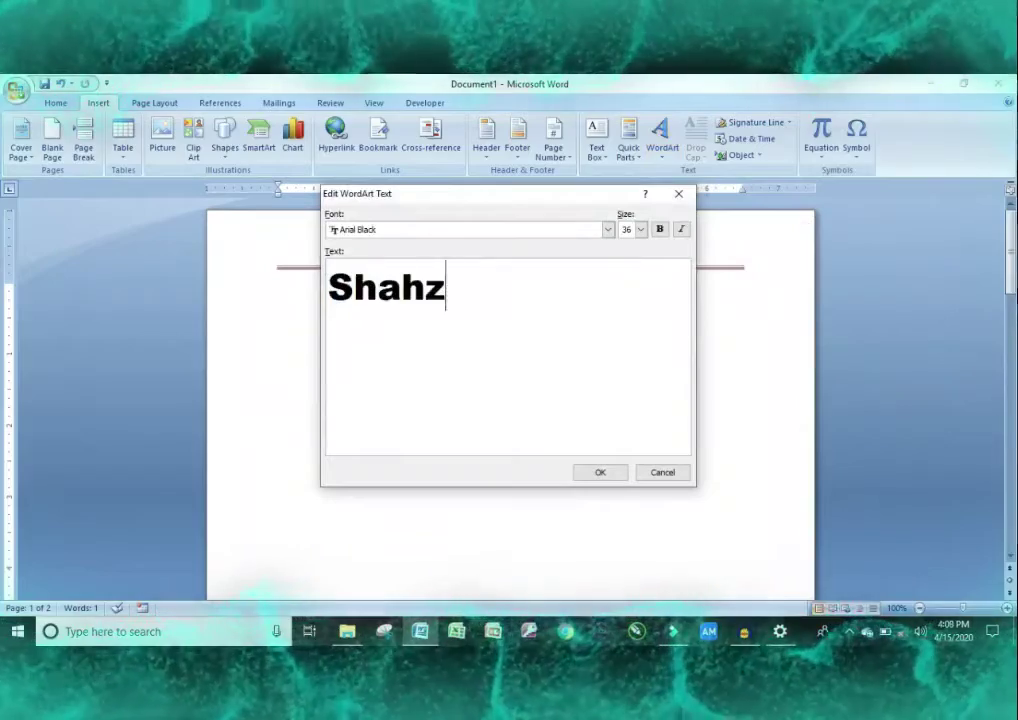
type("aib Naz")
left_click(608, 230)
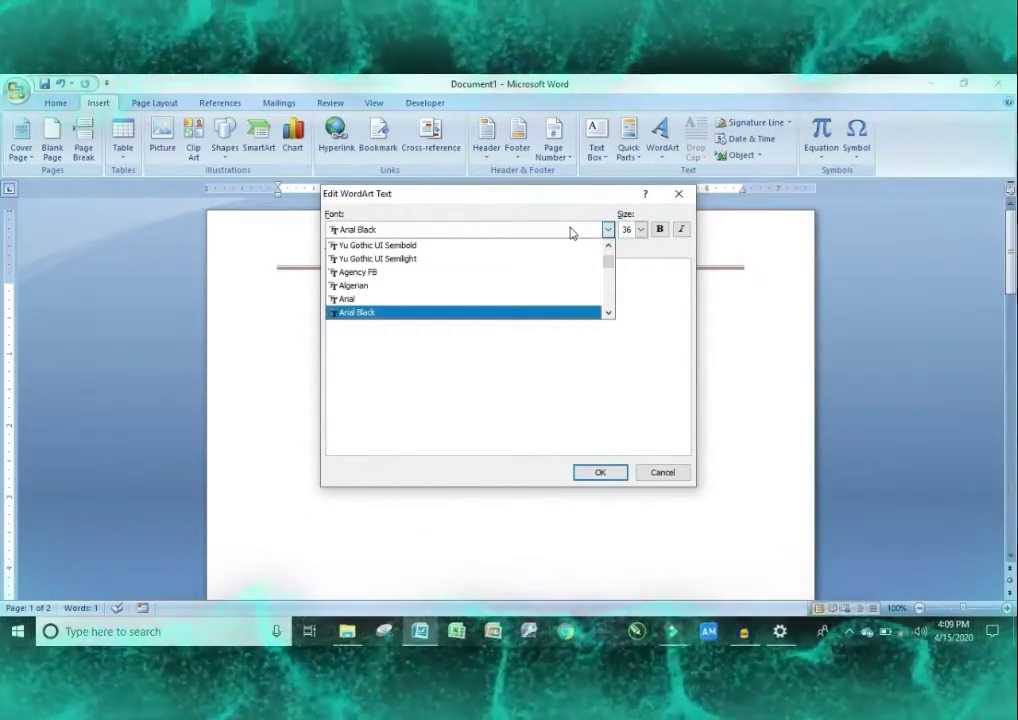
mouse_move(608, 258)
left_mouse_down()
mouse_move(608, 276)
mouse_move(607, 266)
left_mouse_up()
left_click(411, 243)
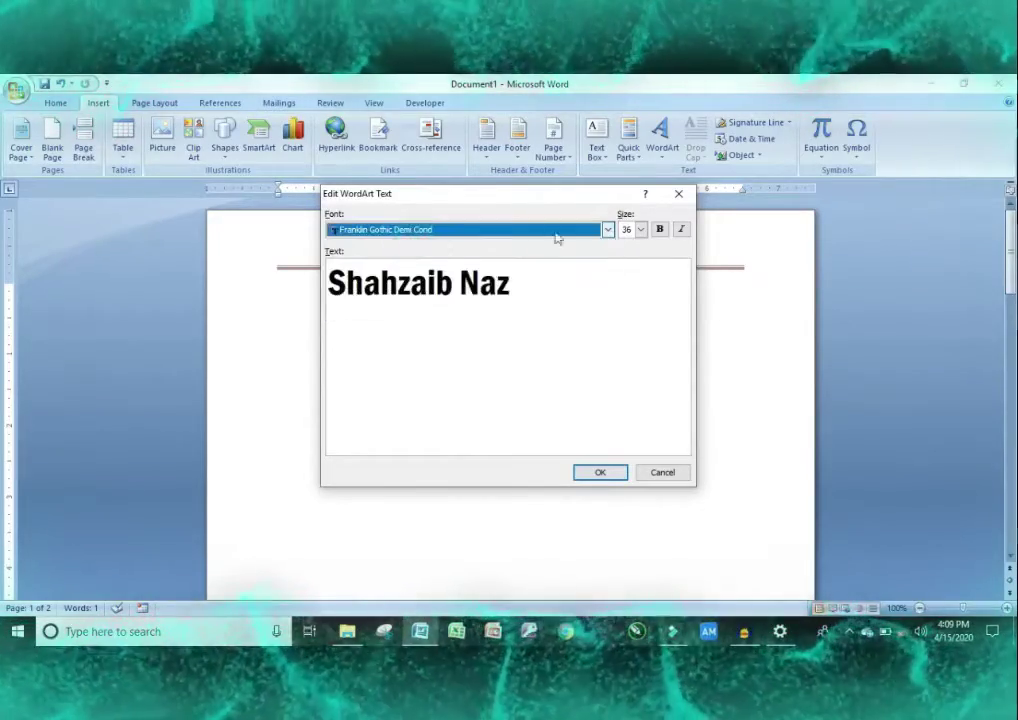
left_click(605, 473)
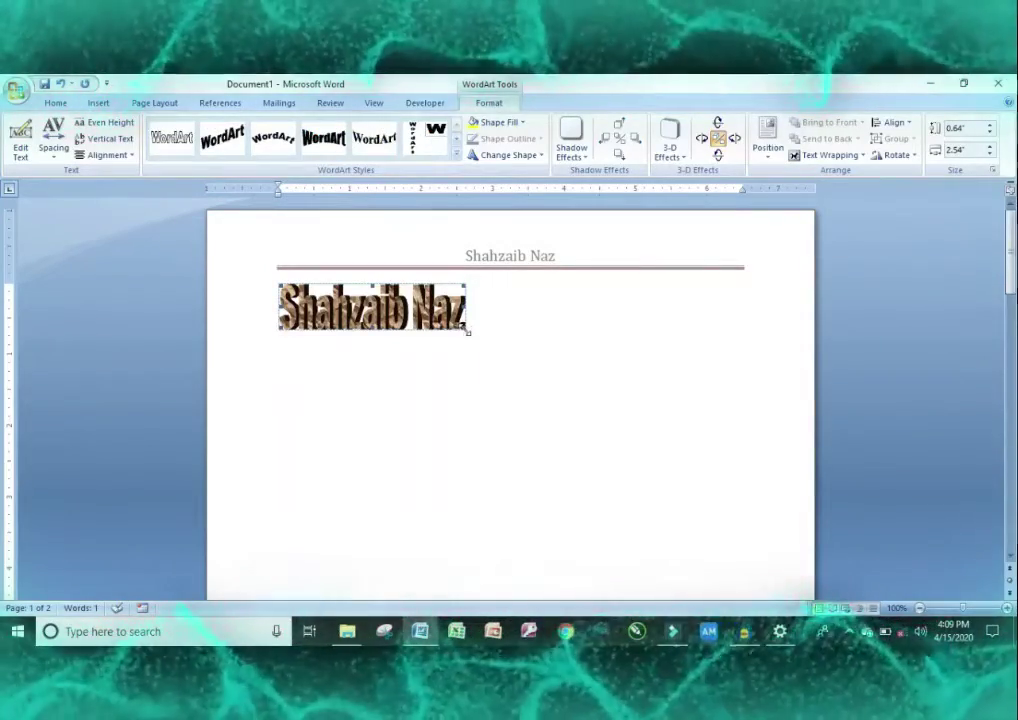
- Enlarge the WordArt to about 4.43" wide and 1.48" high, and delete it from the page
left_click_drag(467, 330, 603, 393)
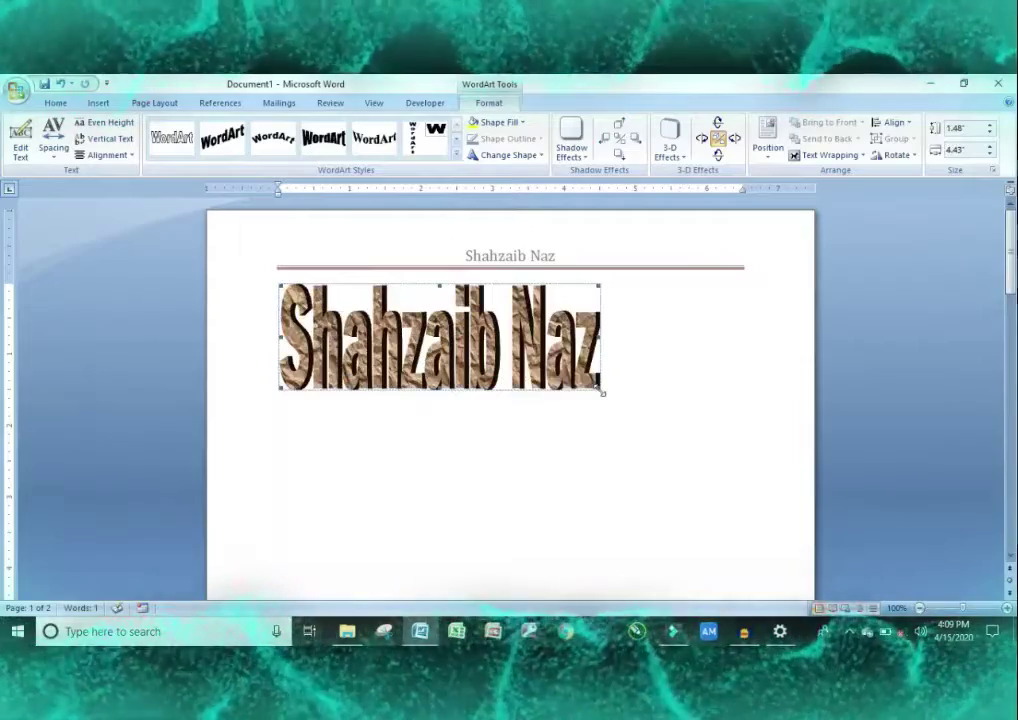
left_click(279, 385)
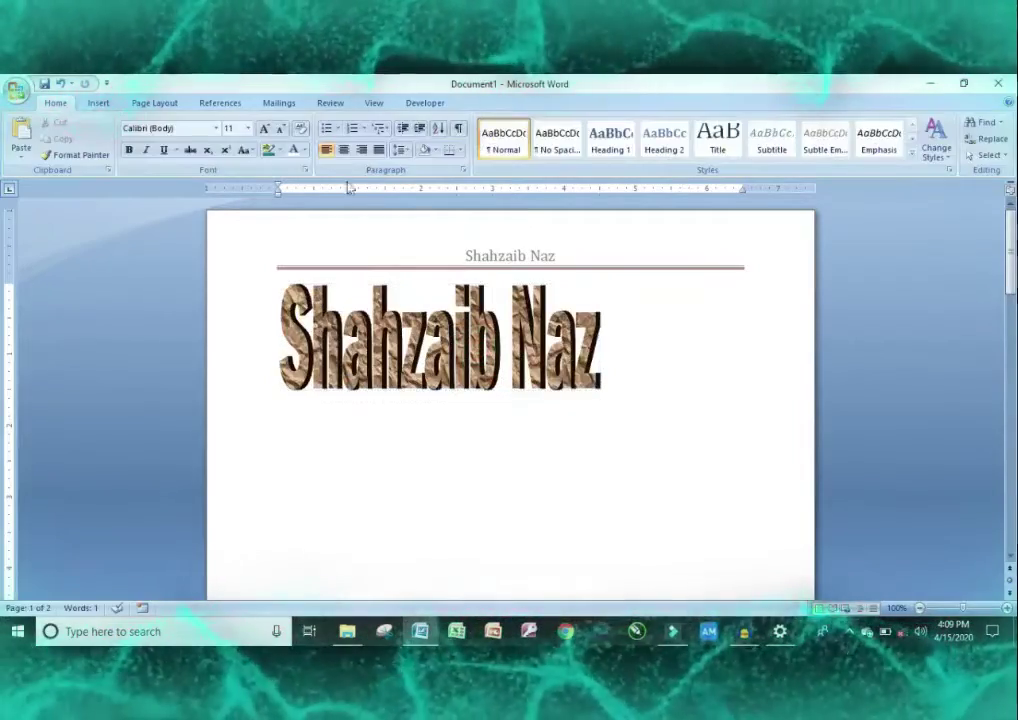
left_click(463, 340)
key("Delete")
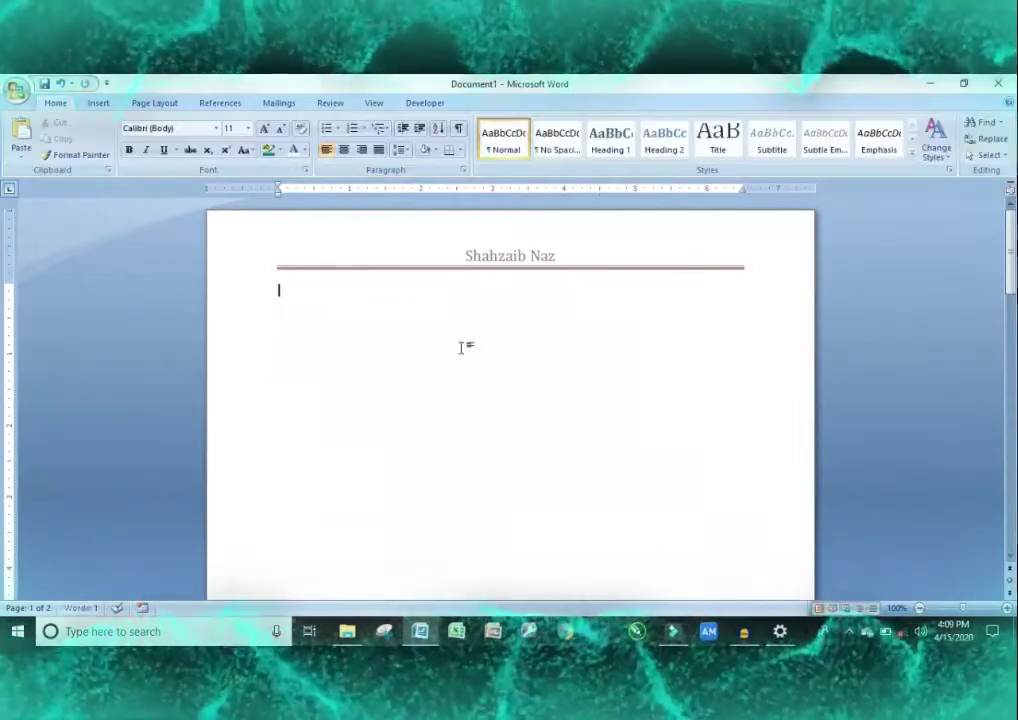
- Look through the recently used symbols and the full Symbol dialog without inserting a character
left_click(96, 103)
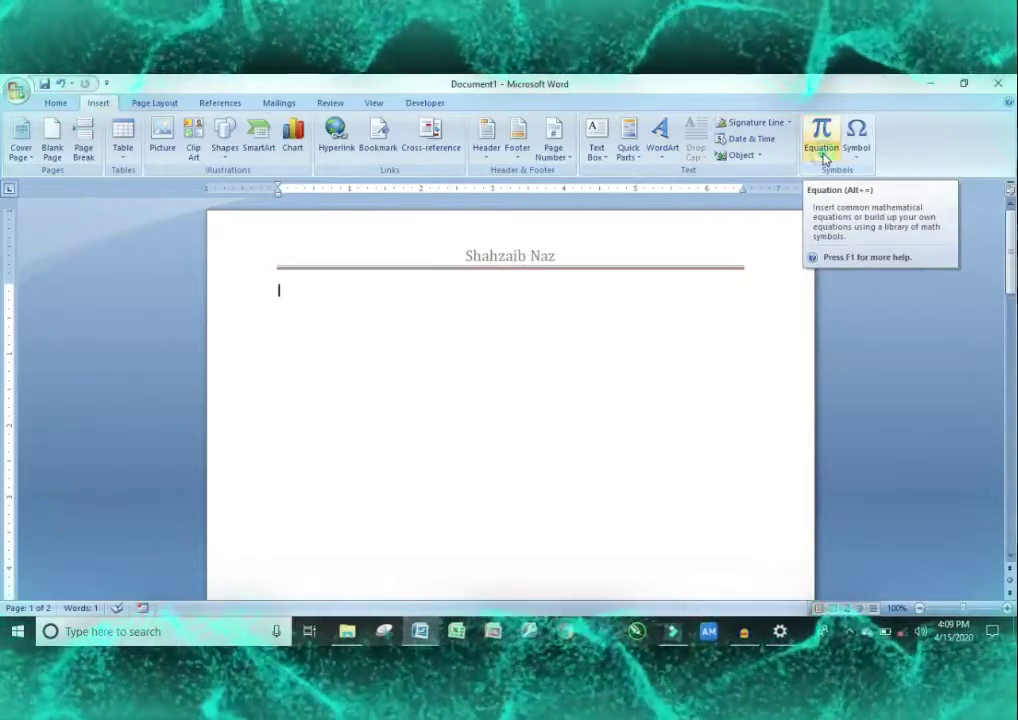
left_click(822, 155)
left_click(858, 152)
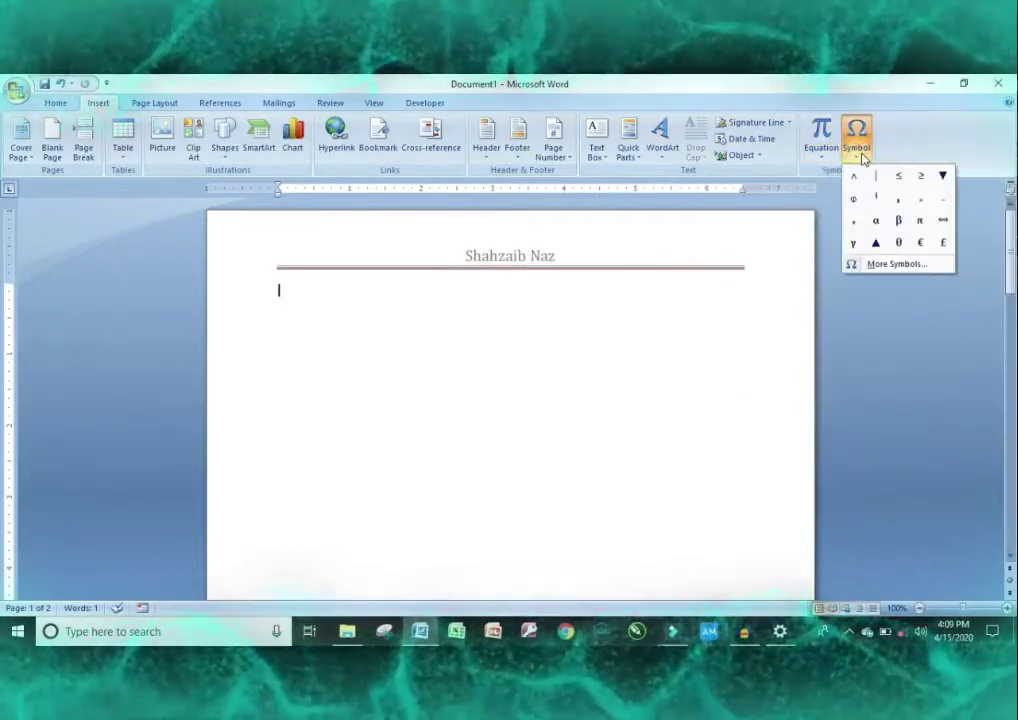
left_click(858, 152)
left_click(858, 152)
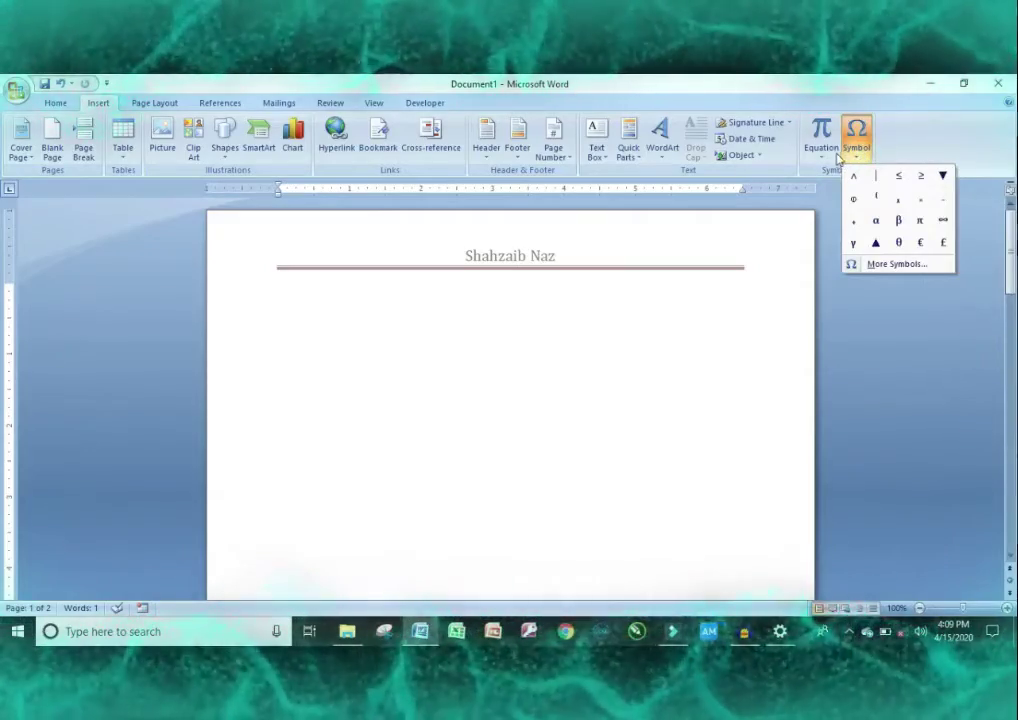
left_click(895, 265)
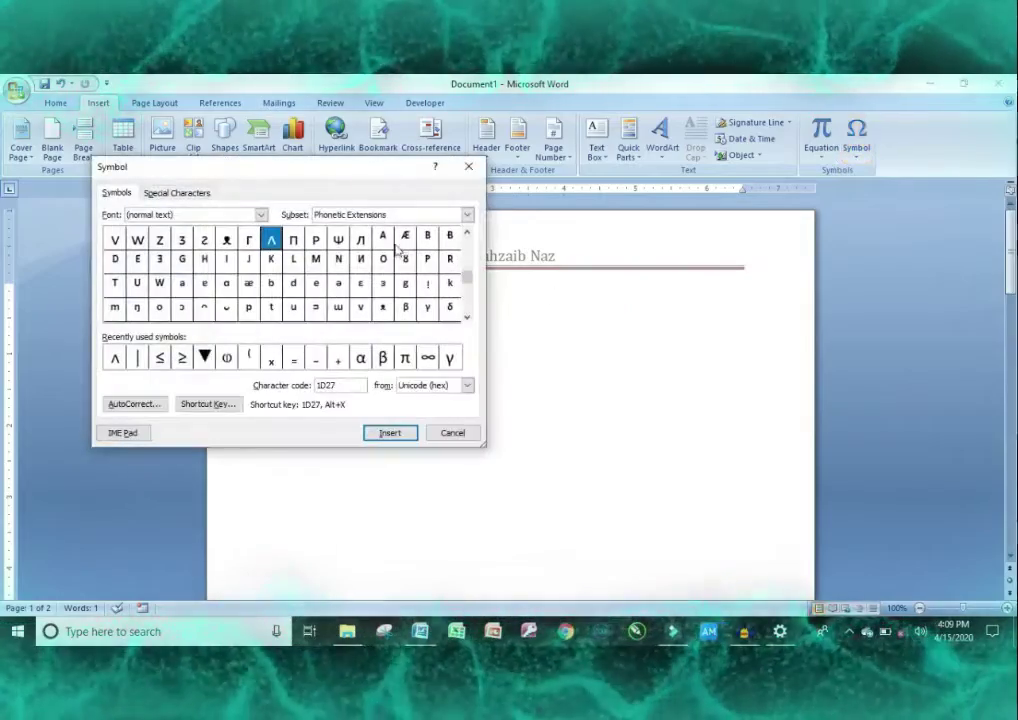
left_click(466, 170)
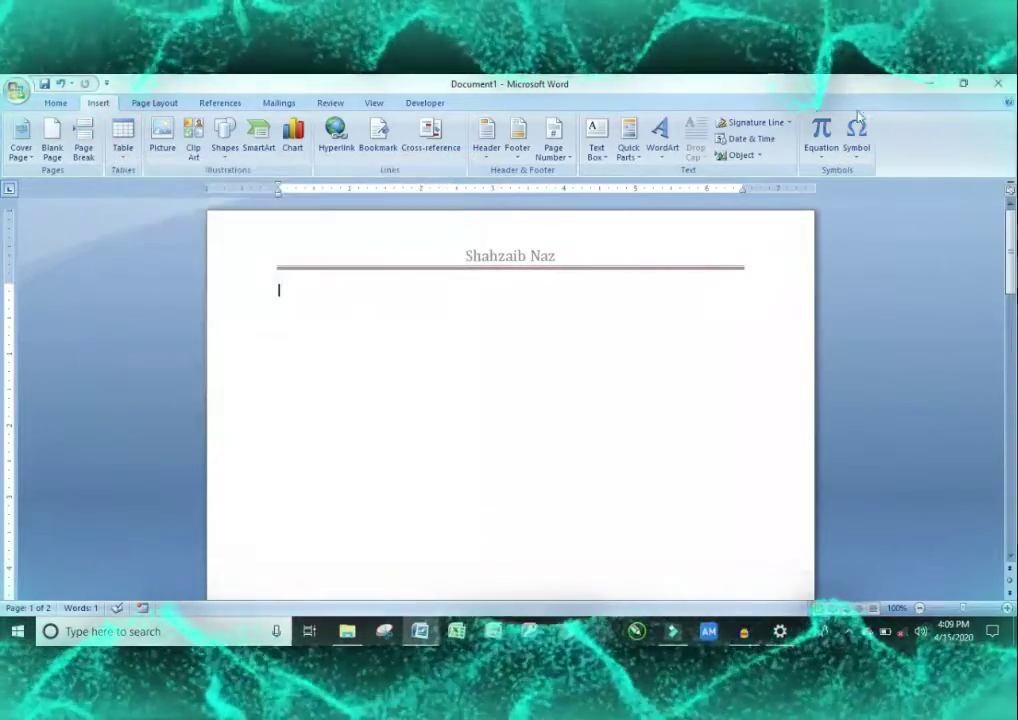
- Insert a new blank equation on the first page and look through the Basic Math symbols
left_click(821, 150)
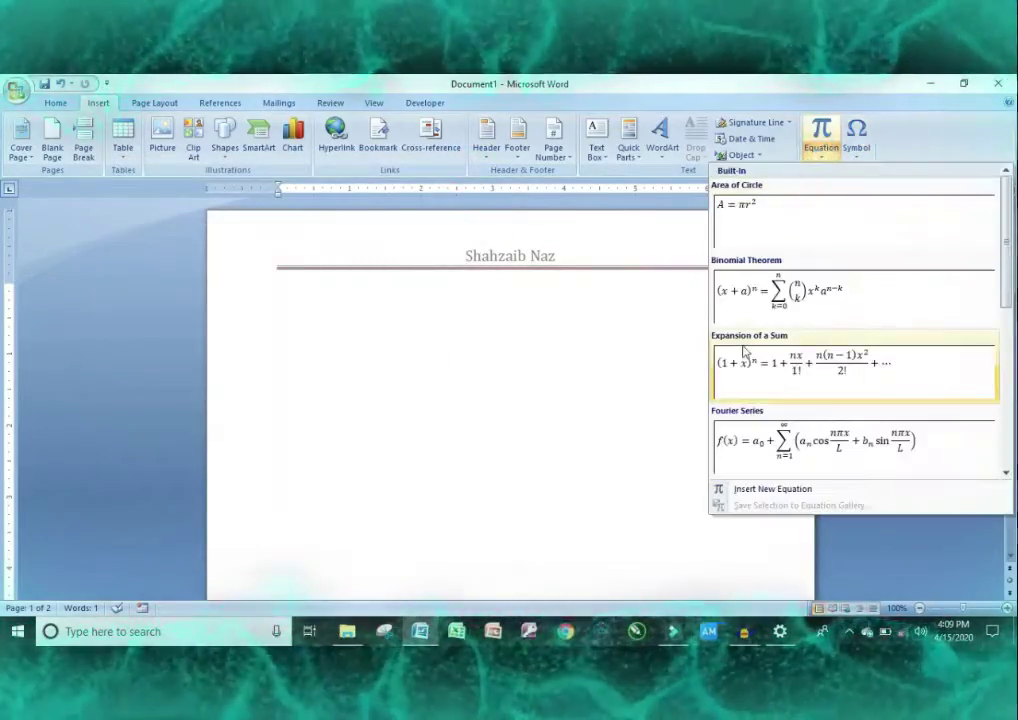
left_click(768, 488)
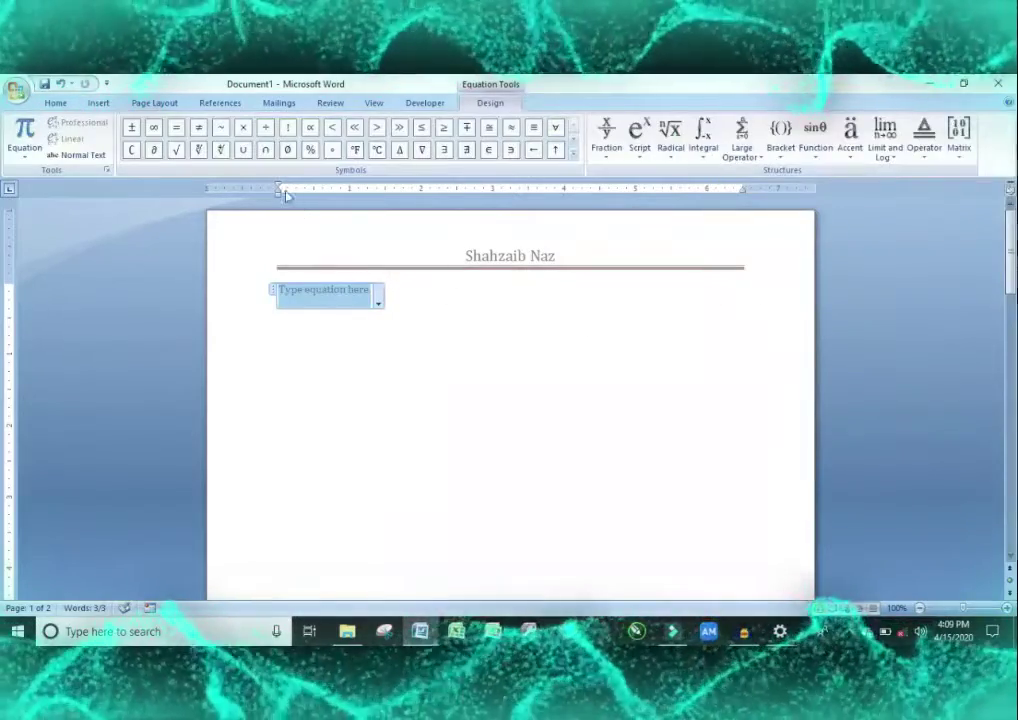
left_click(574, 156)
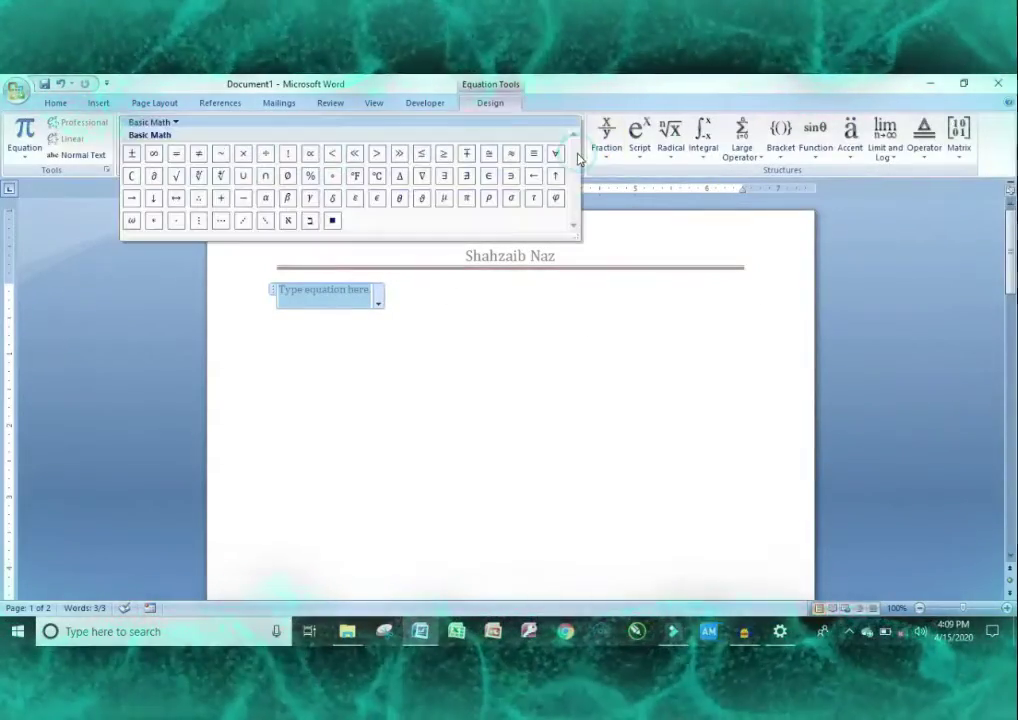
left_click(557, 104)
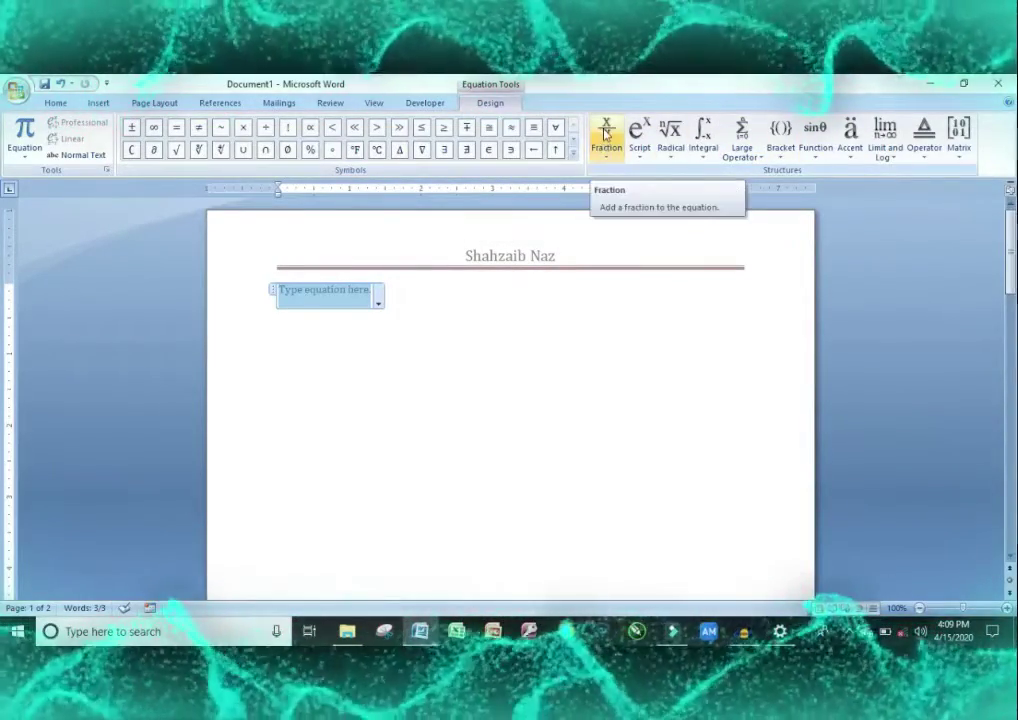
- Add a stacked fraction to the equation with 4 as the numerator and 5 as the denominator
left_click(604, 150)
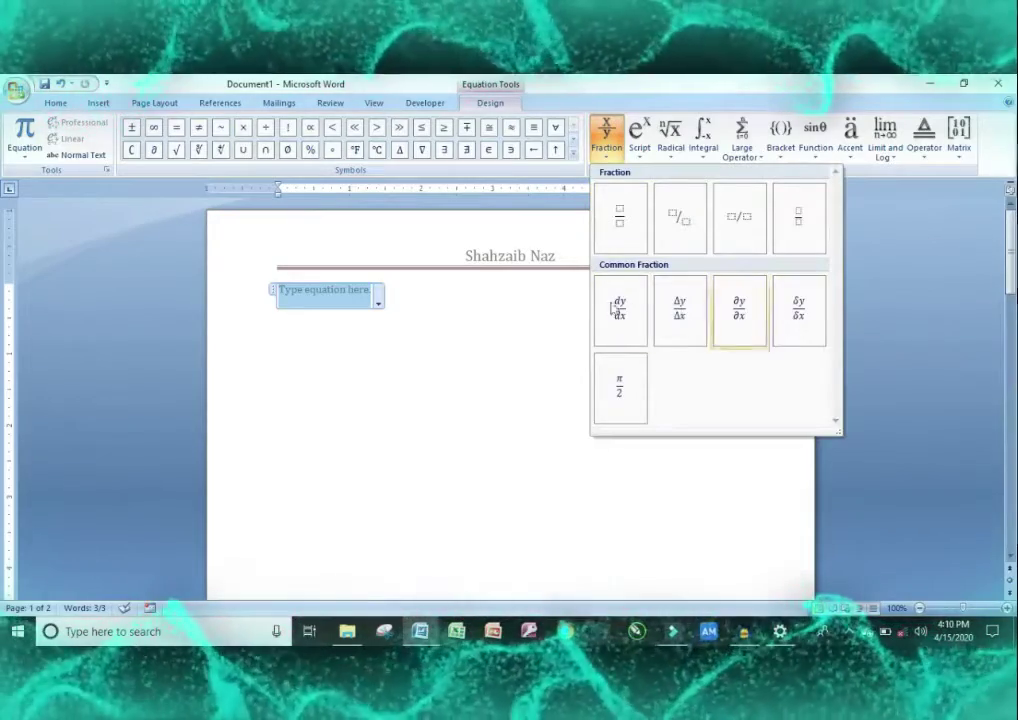
left_click(624, 218)
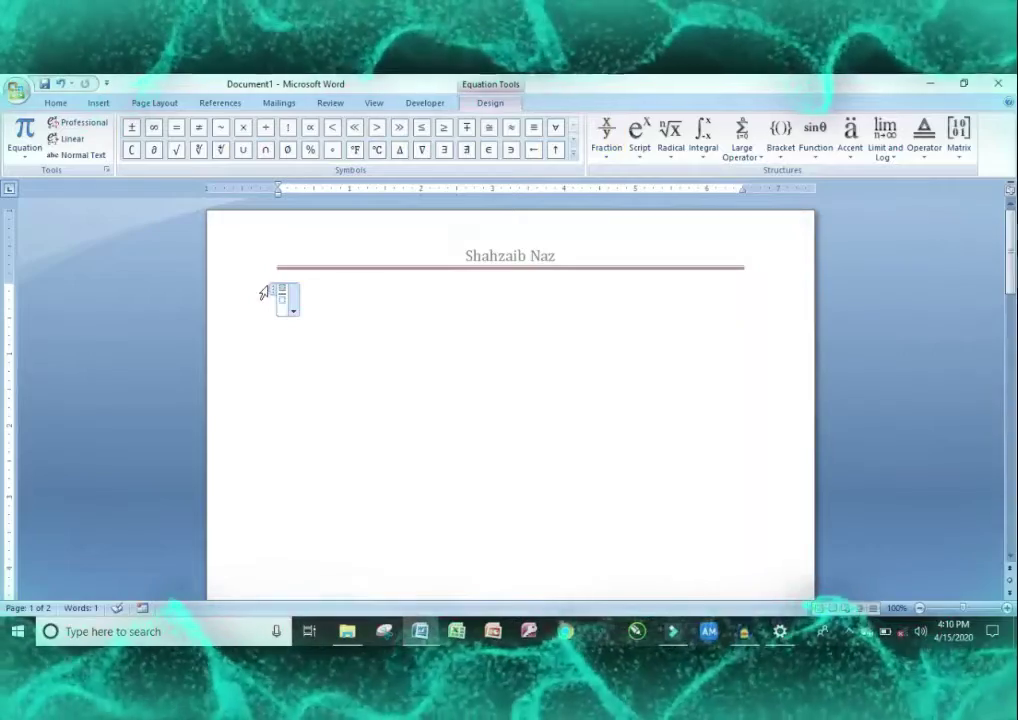
type("4")
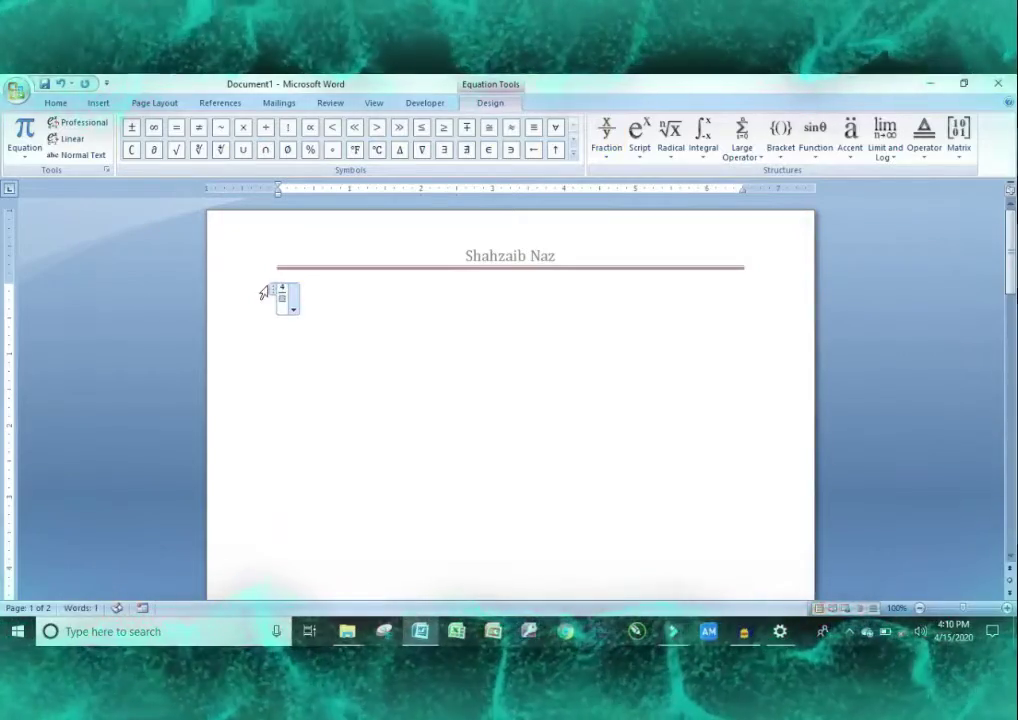
type("5")
left_click(283, 293)
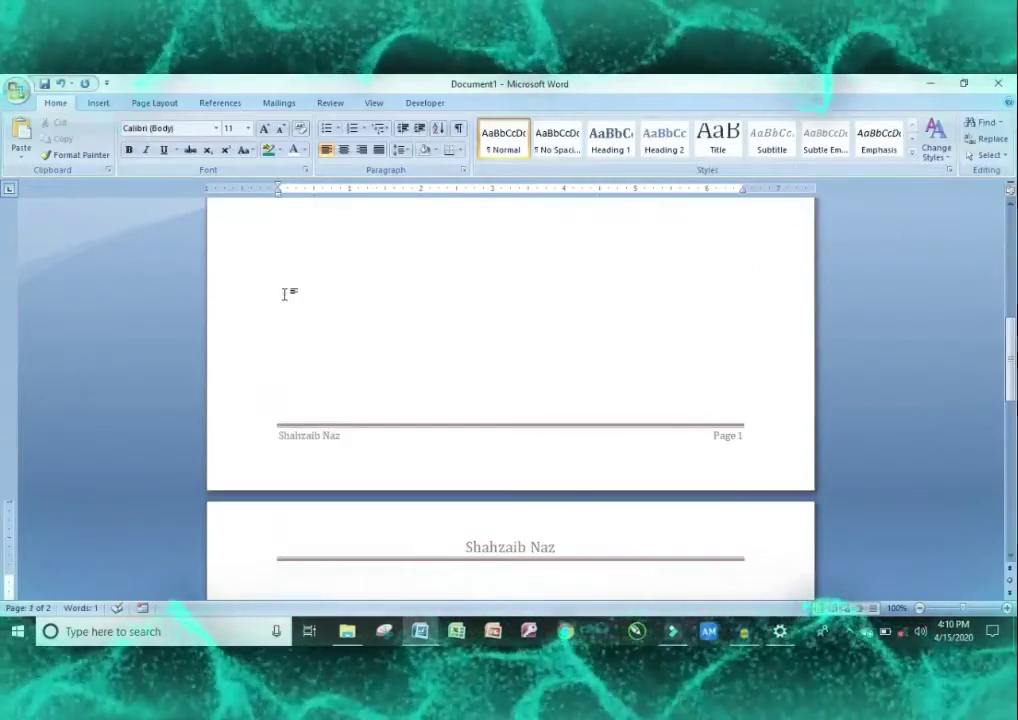
left_click(348, 311)
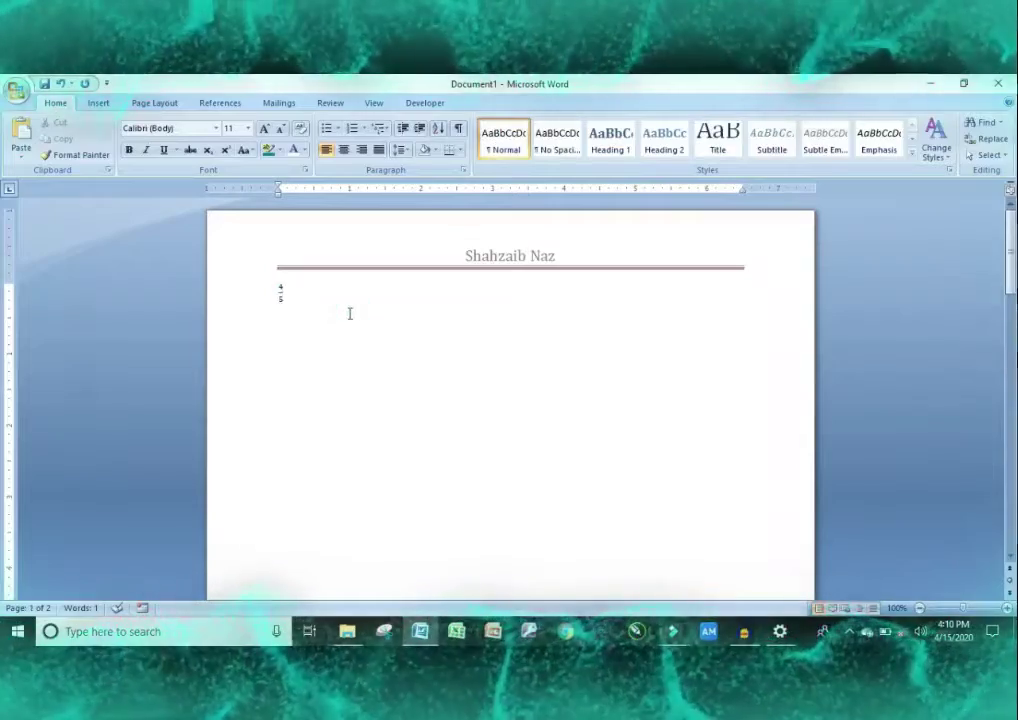
- Delete the fraction equation from the first page
left_click(98, 103)
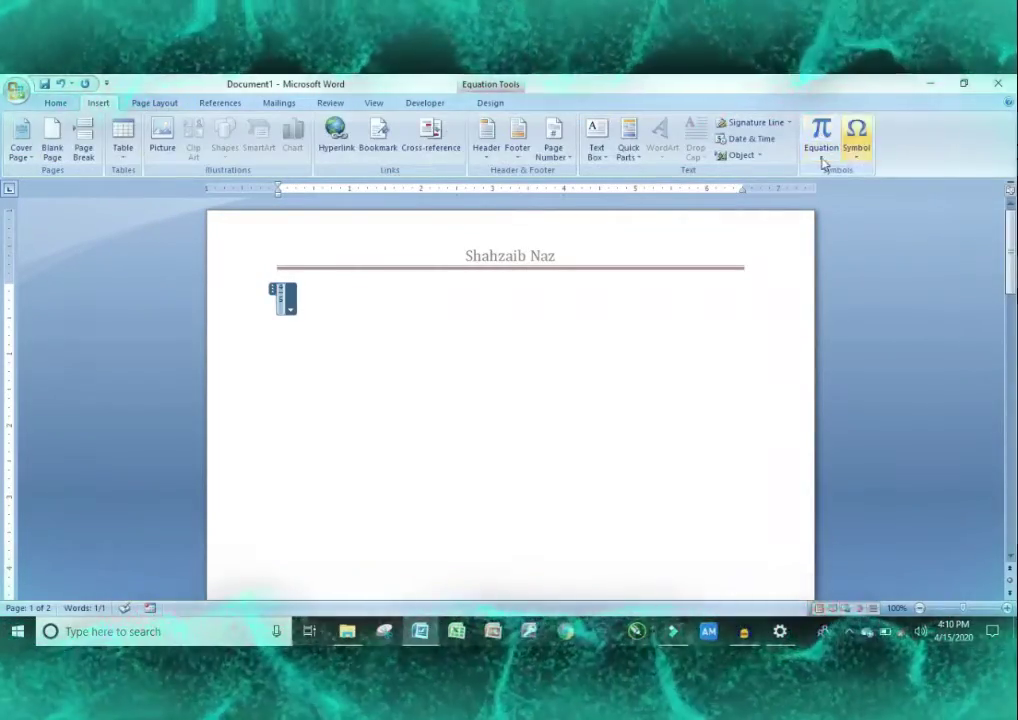
left_click(348, 282)
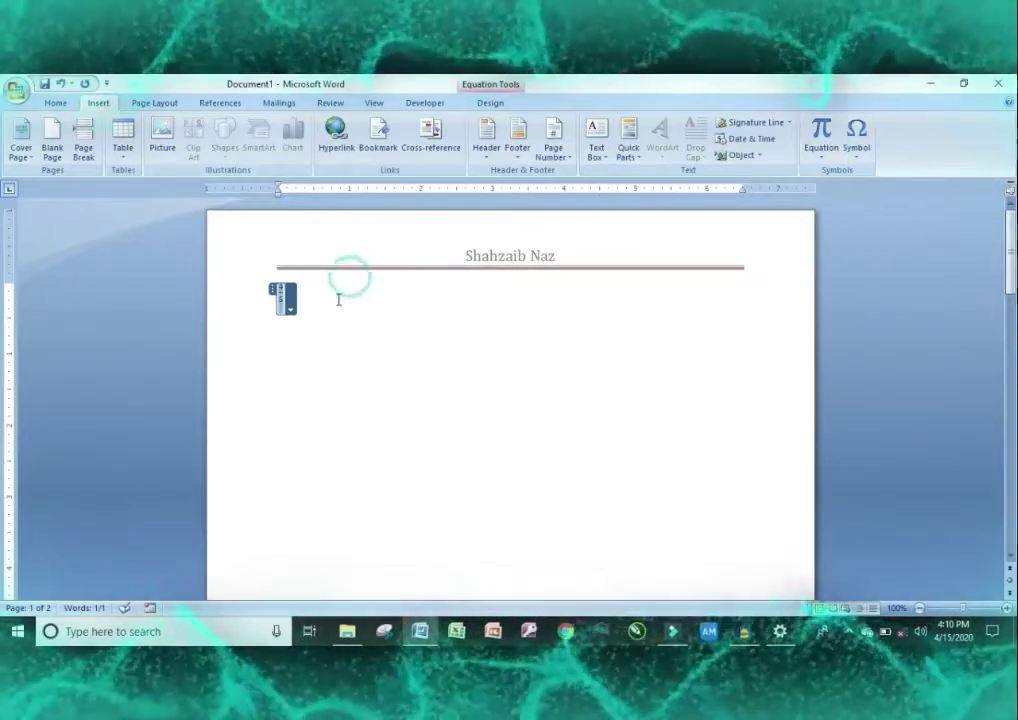
left_click(291, 298)
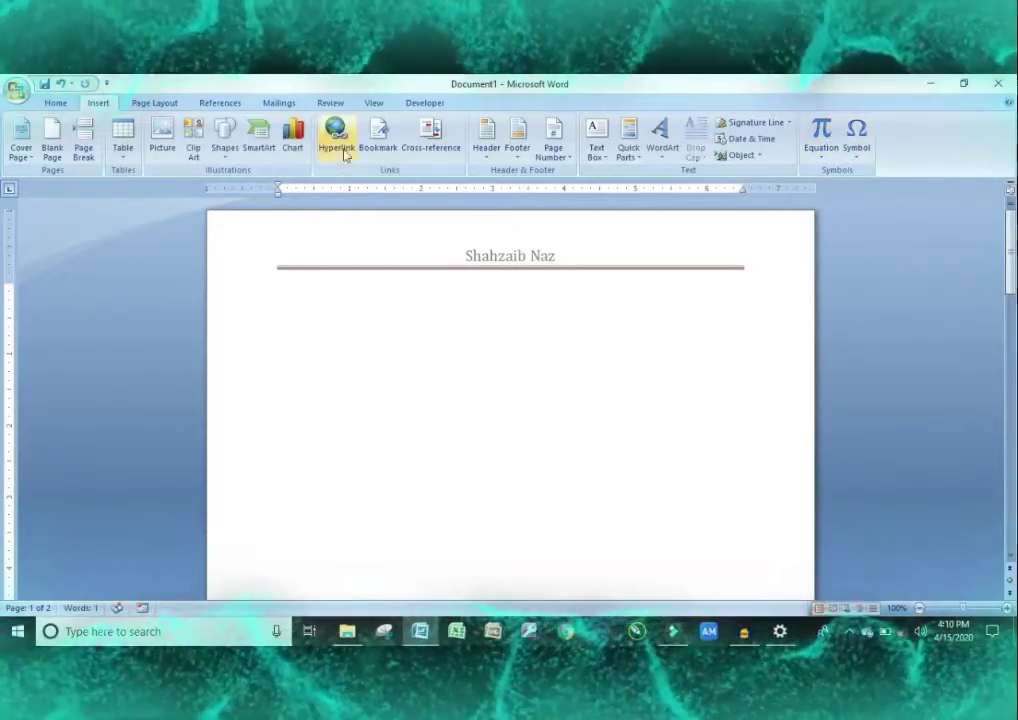
- Write the person's full name followed by "Is a software engineer and computer lecturer at superior college mandi bahauddin" below the header
type("S")
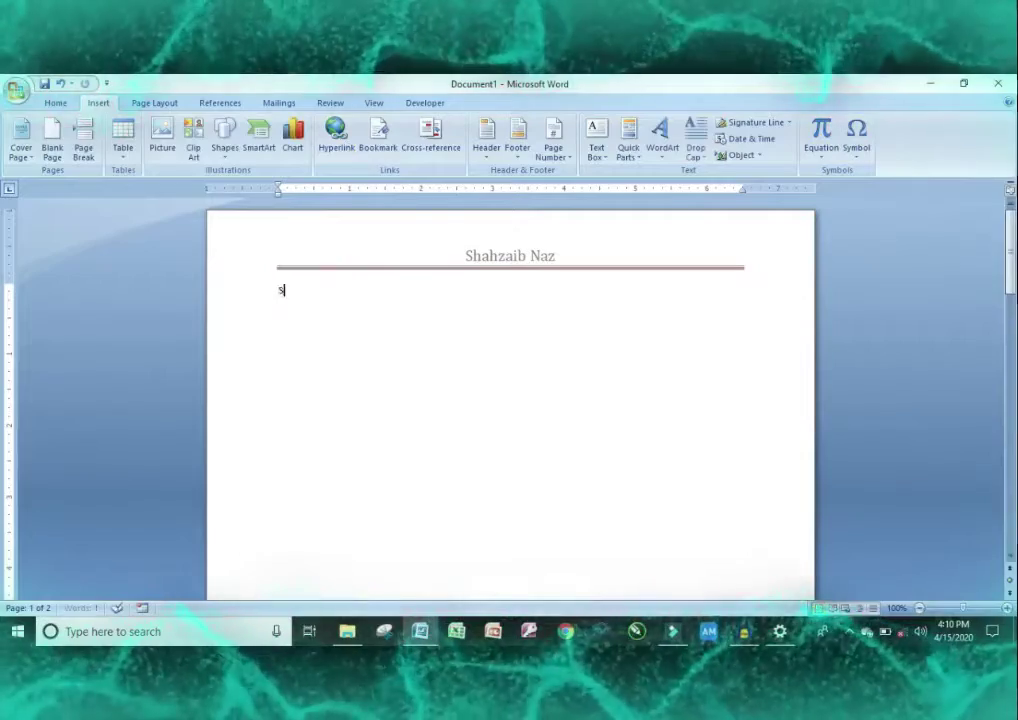
type("hahz")
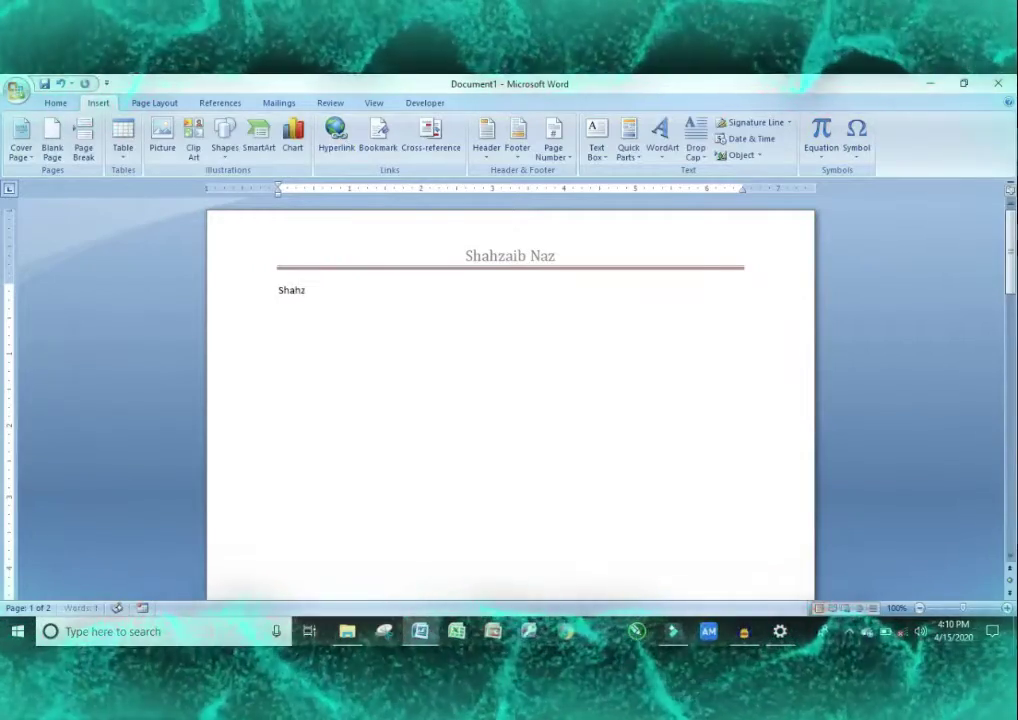
type("ai")
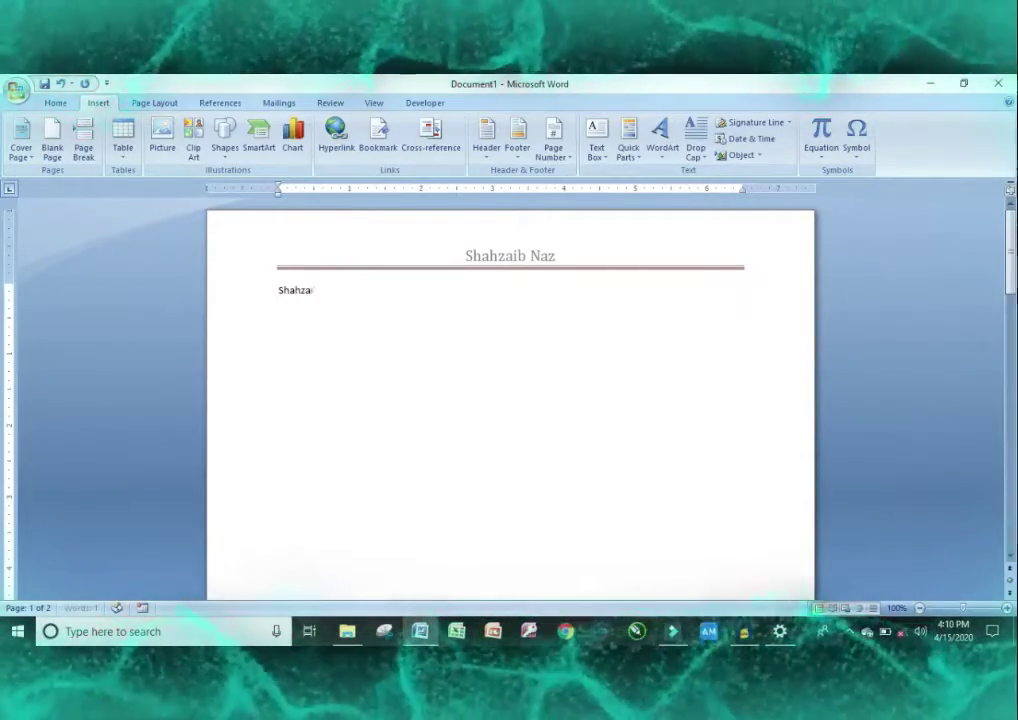
type("b Naz I")
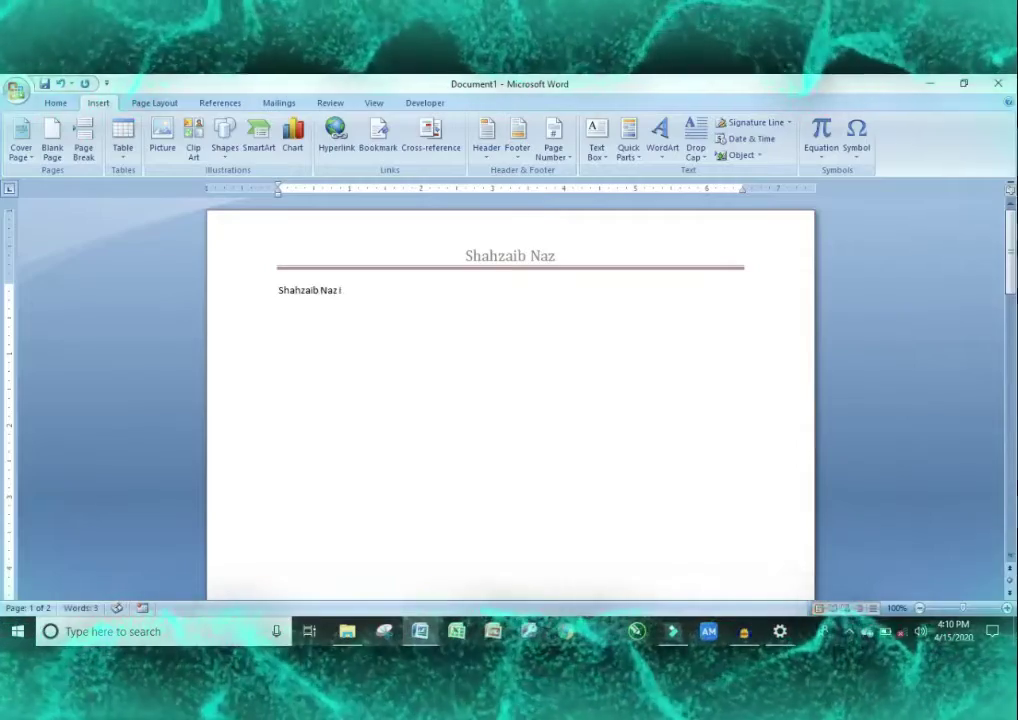
type("s a softw")
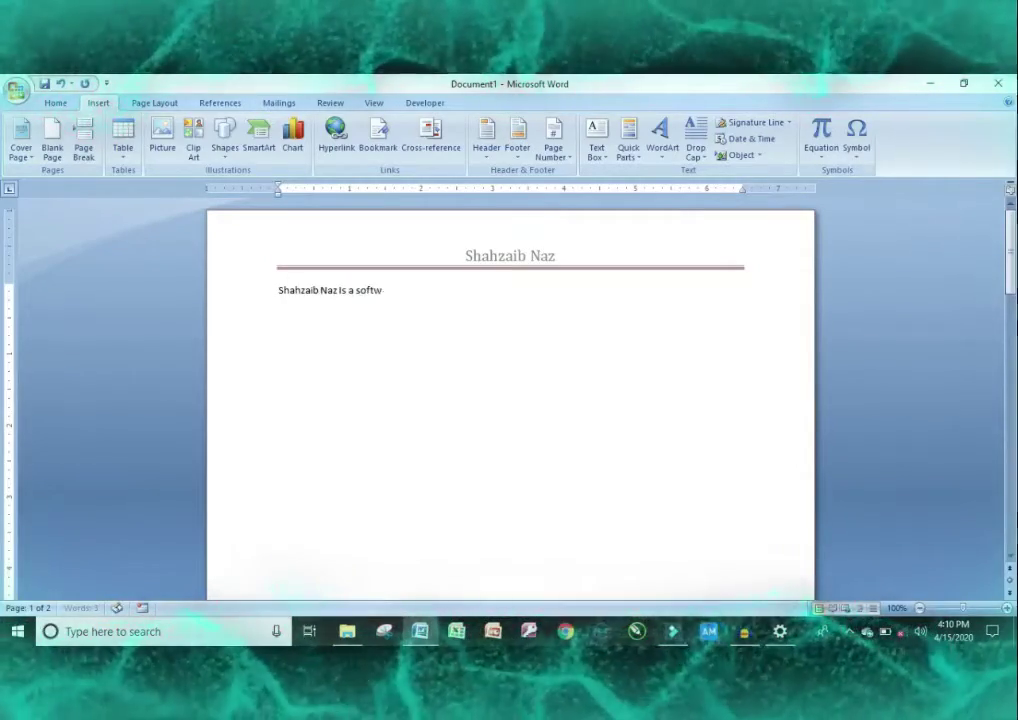
type("are engineer and comput")
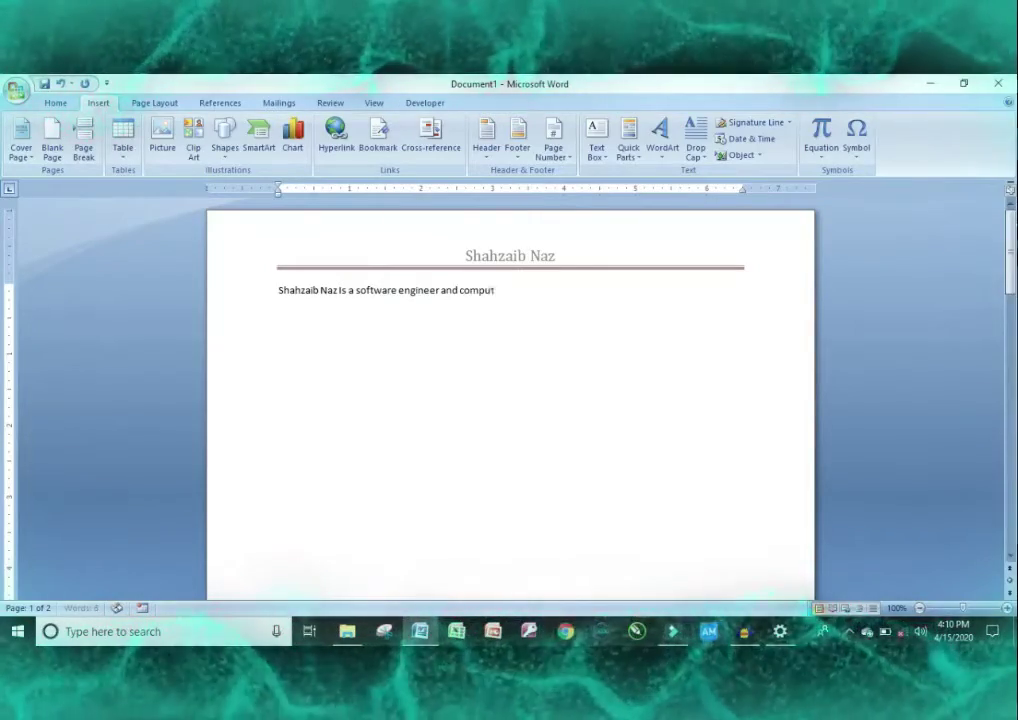
type("er lecturer at")
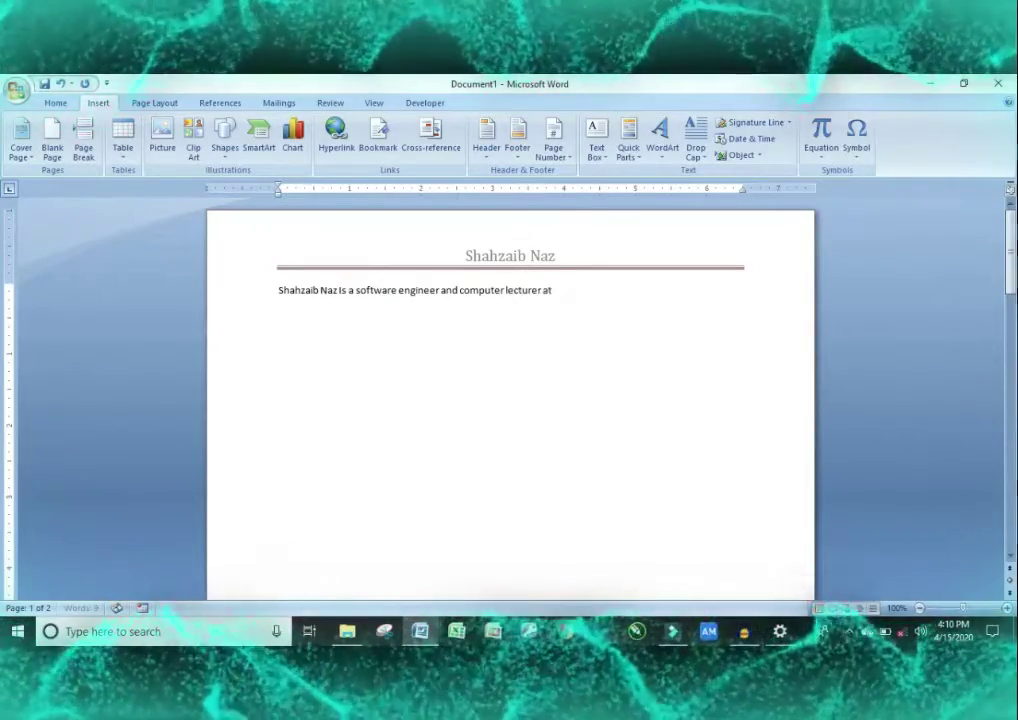
type(" superior coli")
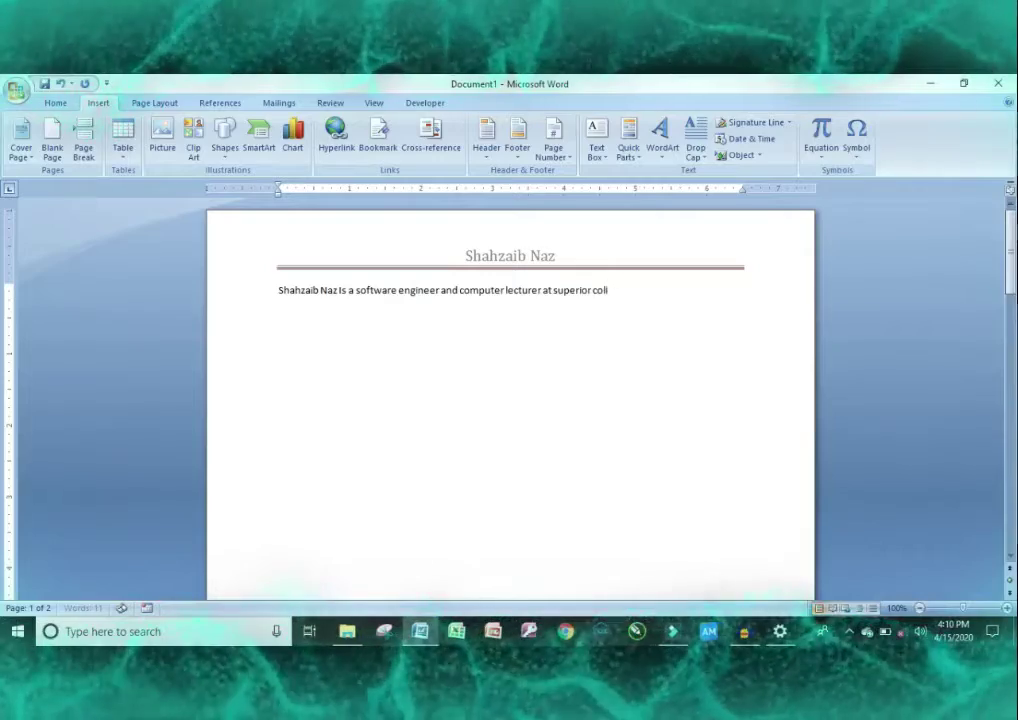
key("BackSpace")
type("lege mandi ba")
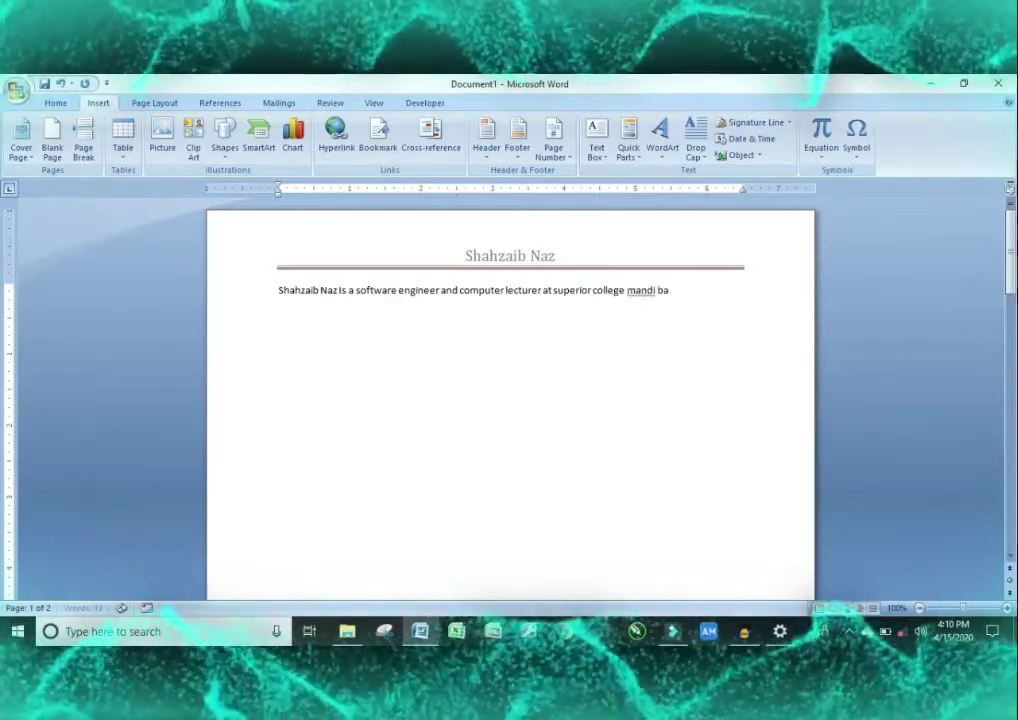
type("hauddin")
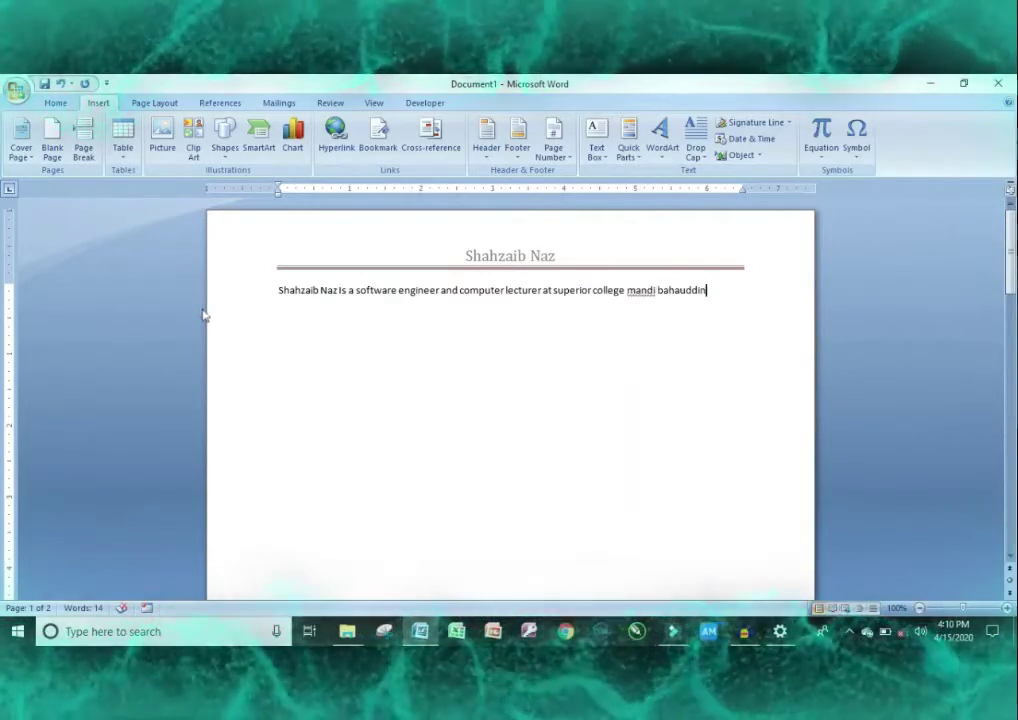
- Hyperlink the person's name in the sentence to their personal blogspot.com web address
left_click_drag(277, 289, 338, 295)
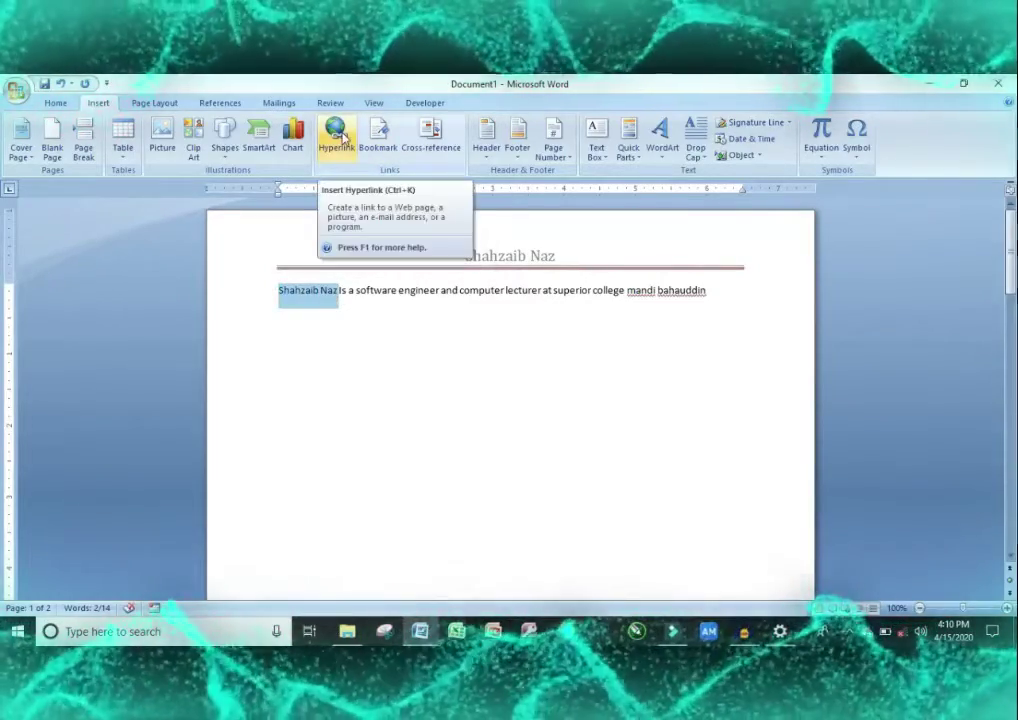
left_click(337, 135)
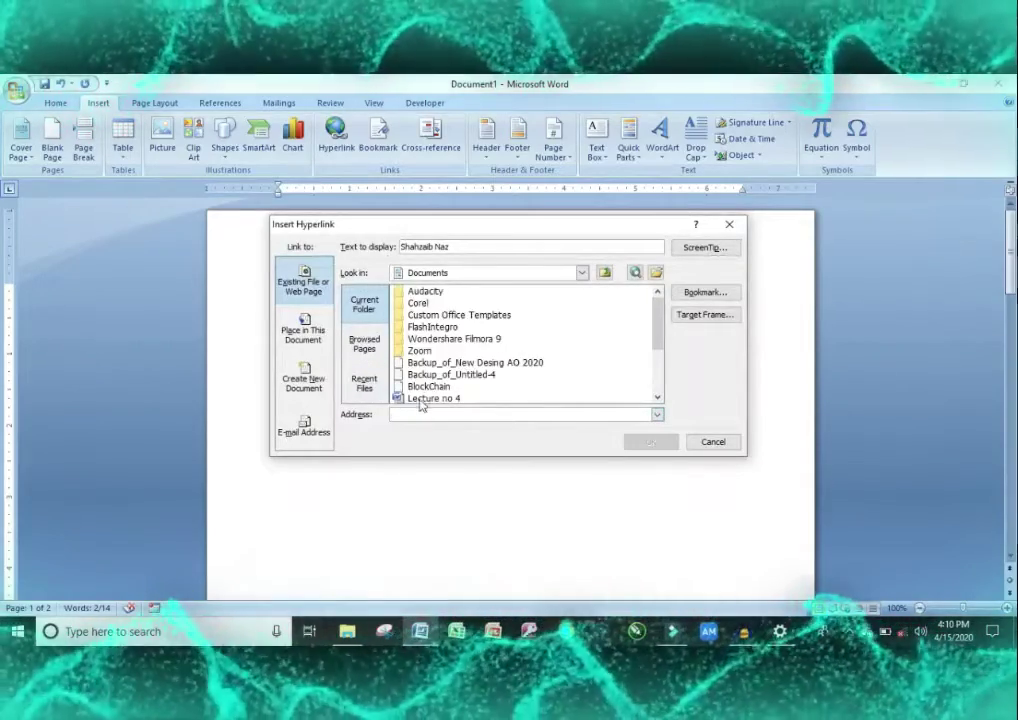
type("h")
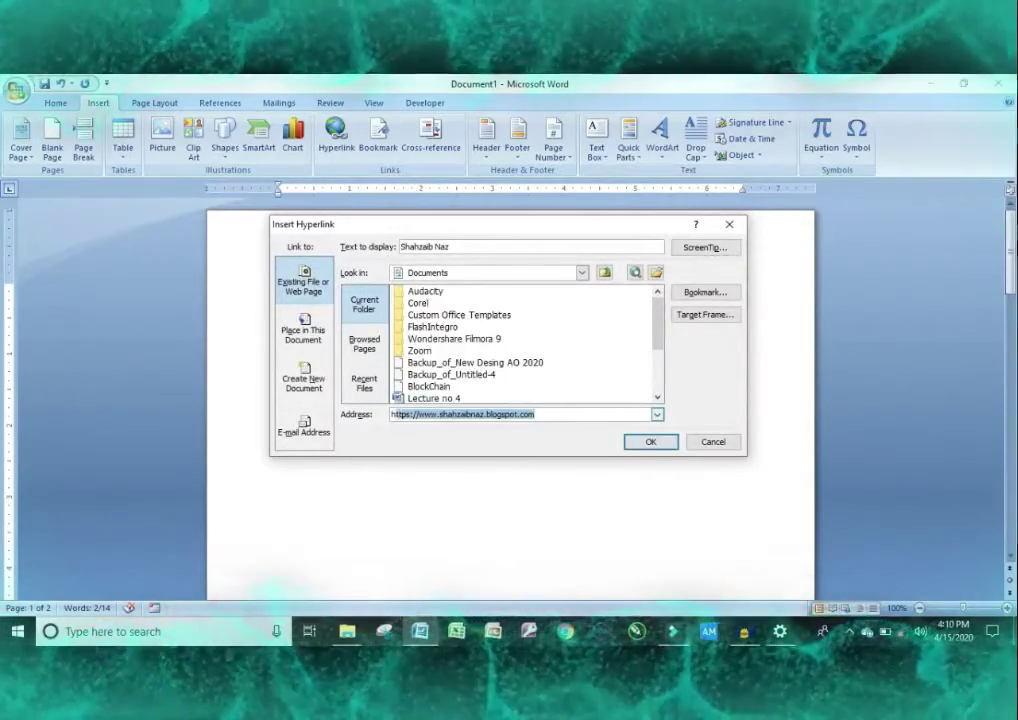
key("End")
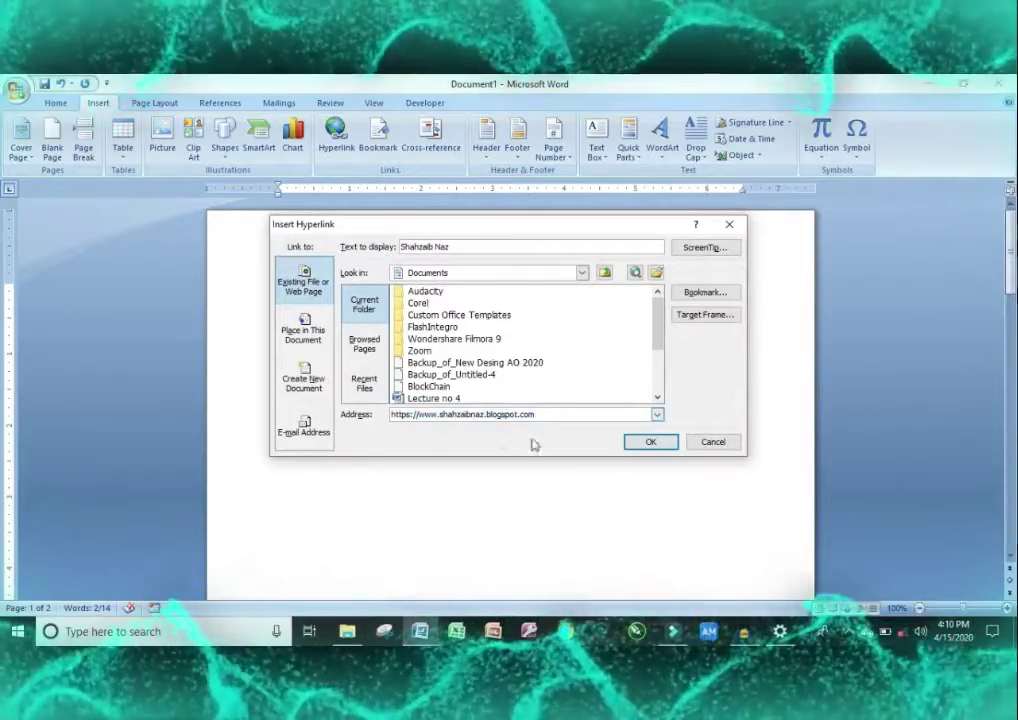
left_click(645, 442)
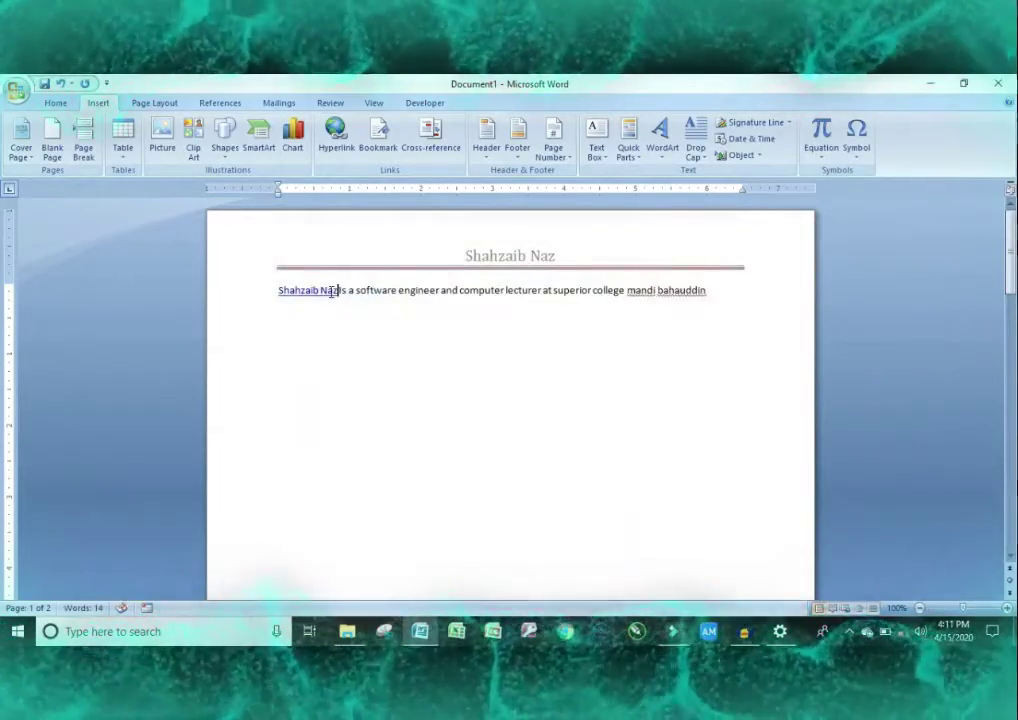
mouse_move(322, 294)
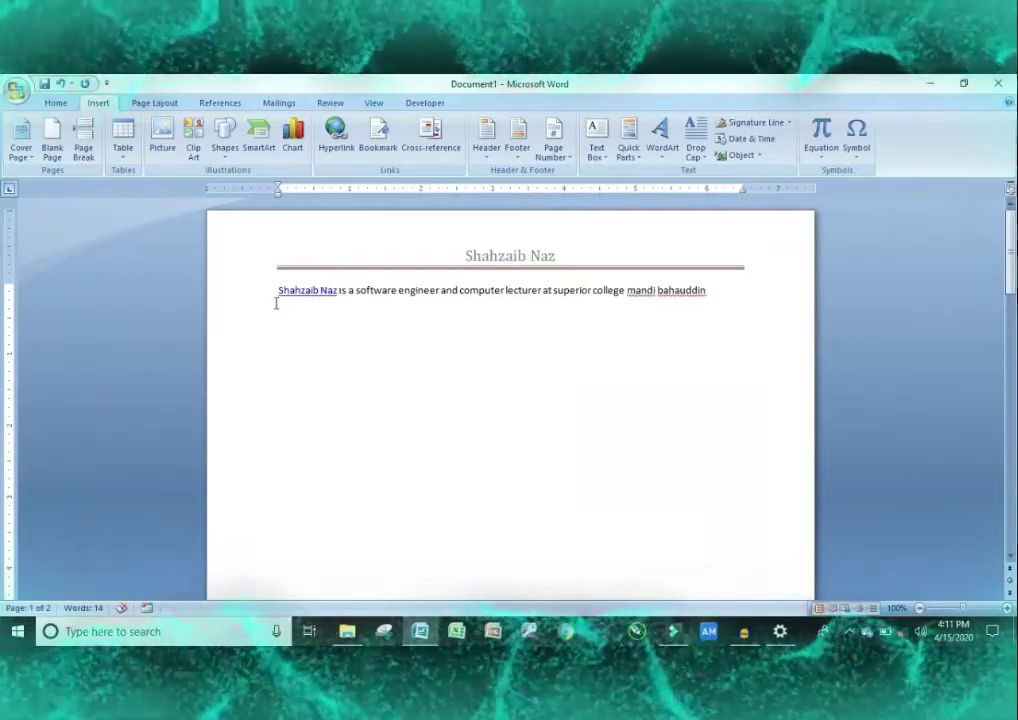
- Replace the hyperlinked sentence below the header with the letter opening lines "To,", "The Principal," and "Dear Sir,"
left_click_drag(707, 289, 286, 271)
key("Delete")
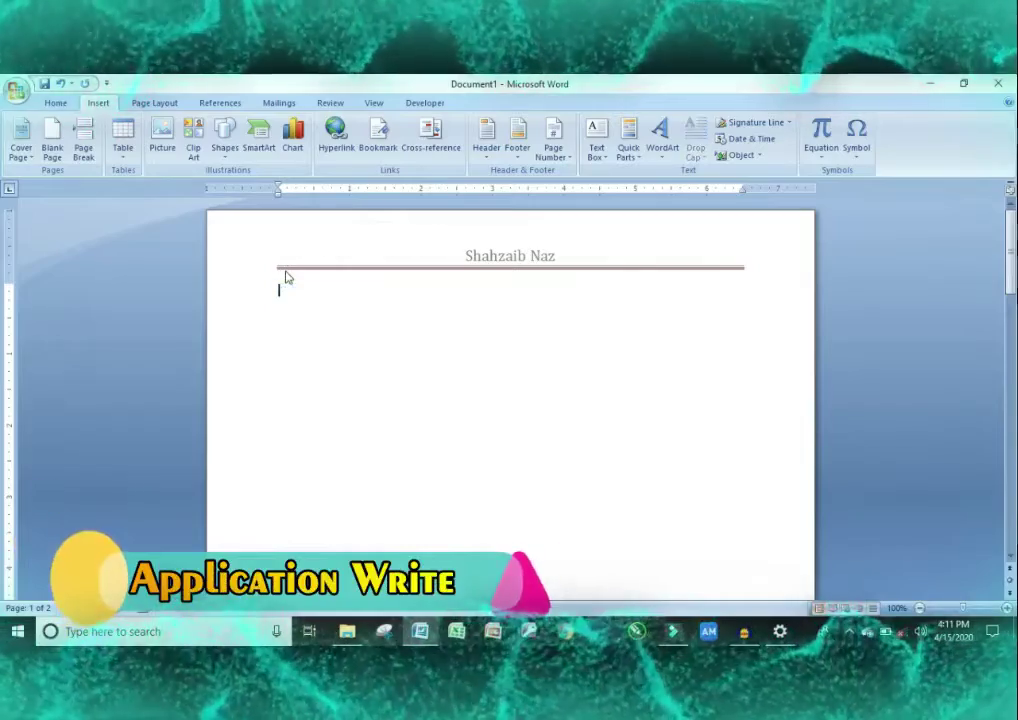
type("To,")
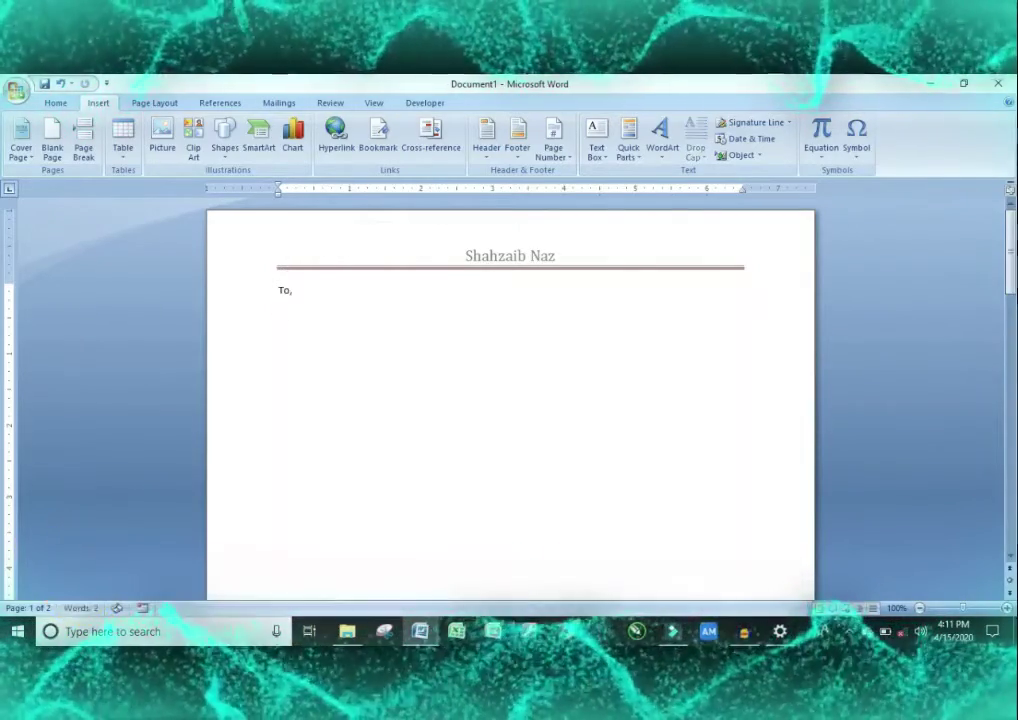
key("Return")
type("The Princ")
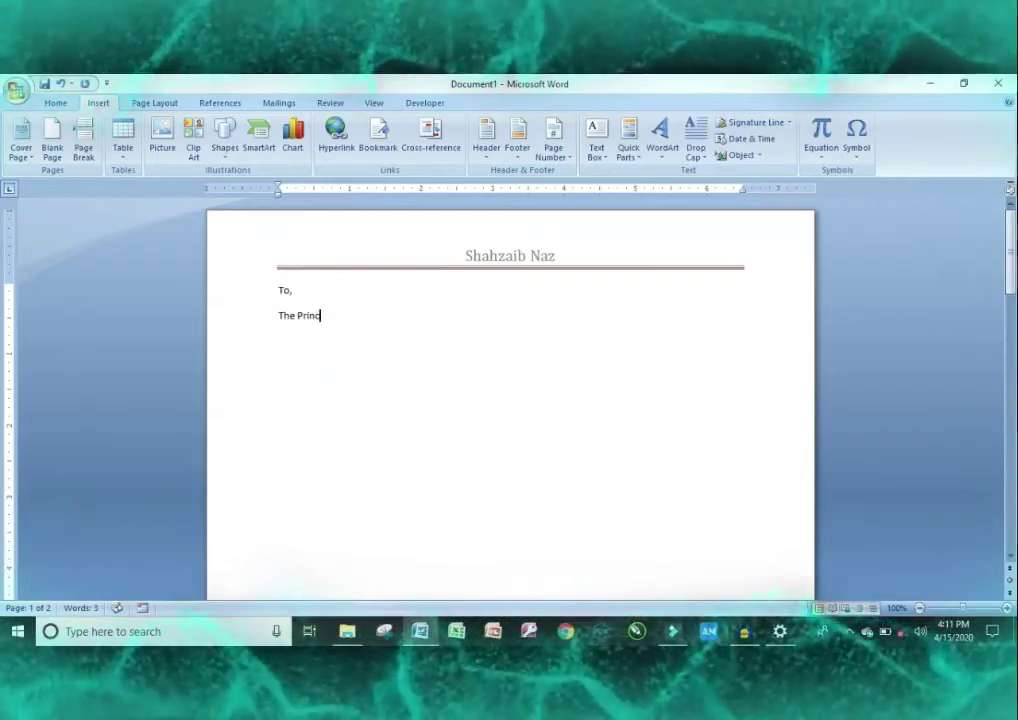
type("ipa")
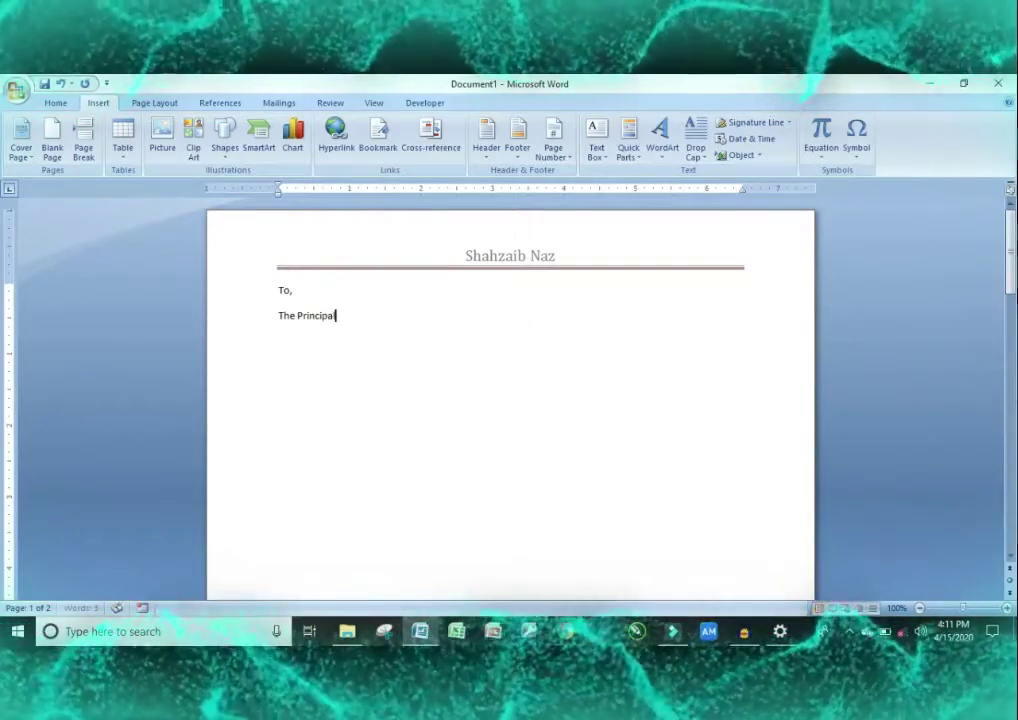
type("l,")
key("Return")
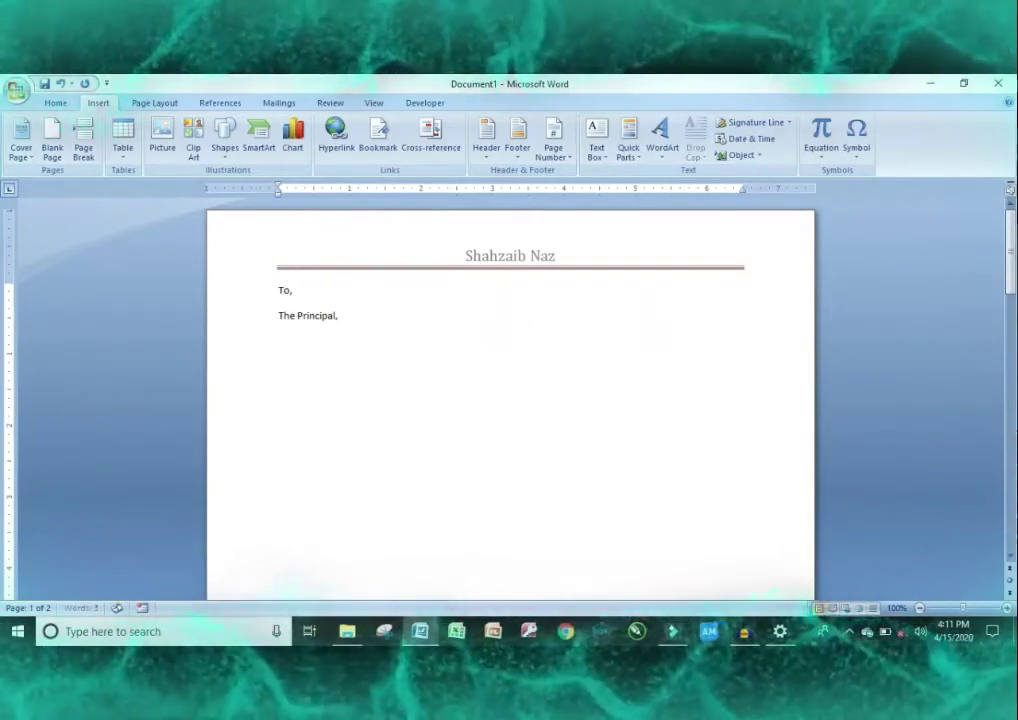
type("Dear Sir,")
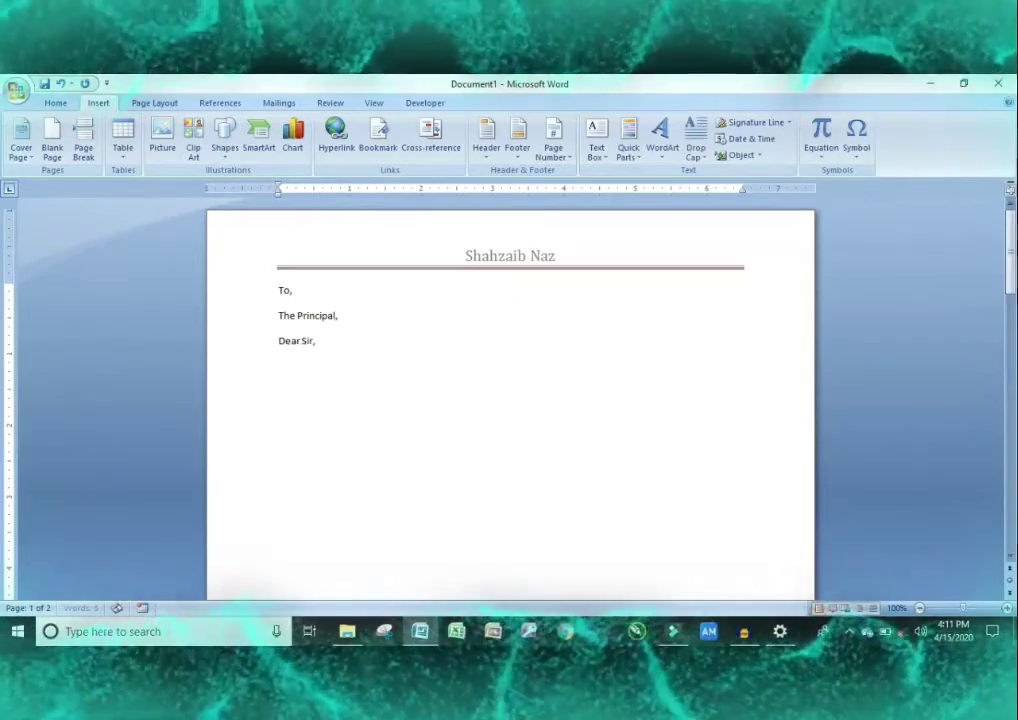
key("Return")
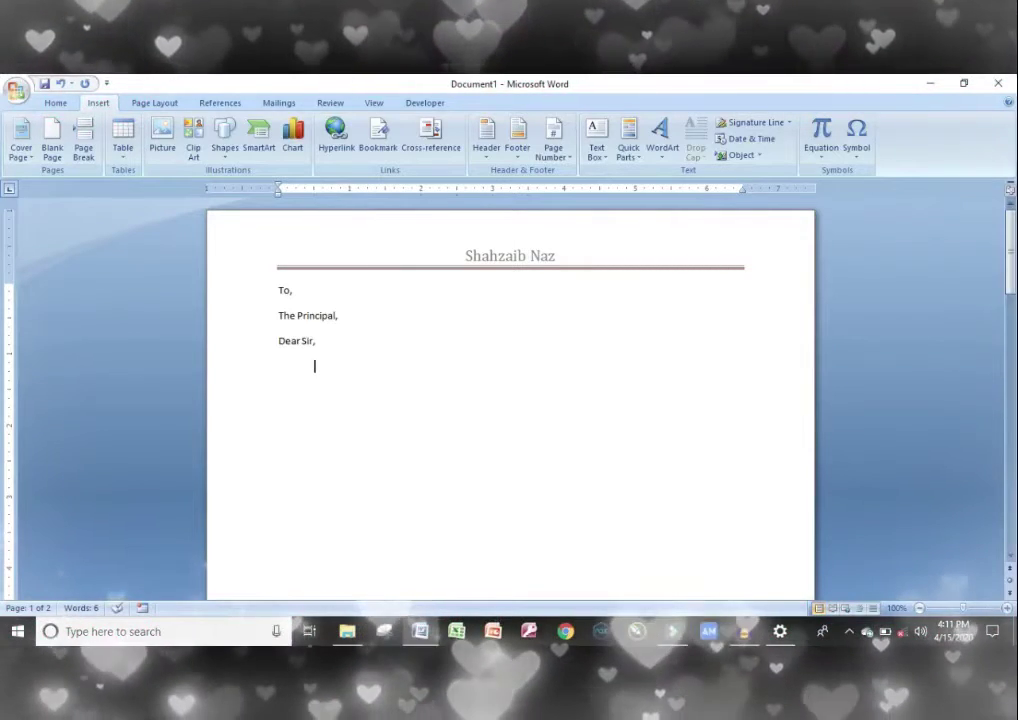
type("I hope")
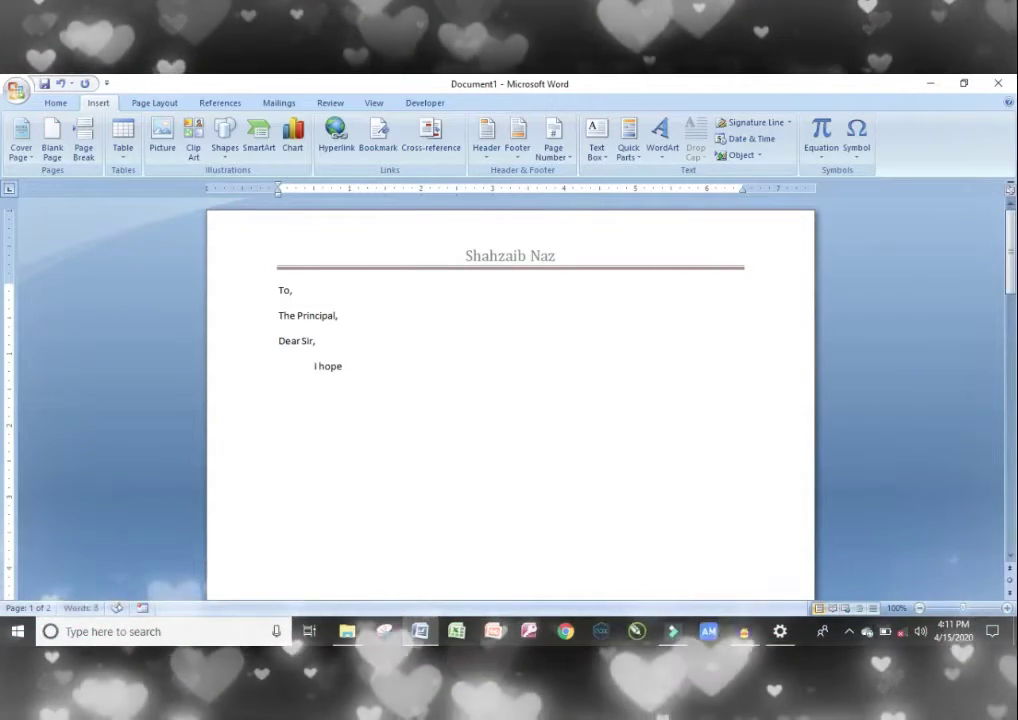
key("BackSpace")
key("BackSpace")
key("BackSpace")
key("BackSpace")
key("BackSpace")
key("BackSpace")
- Write an indented body paragraph starting with "Most respectfully ! ..." and fill it with about two lines of random placeholder text
type("Mos")
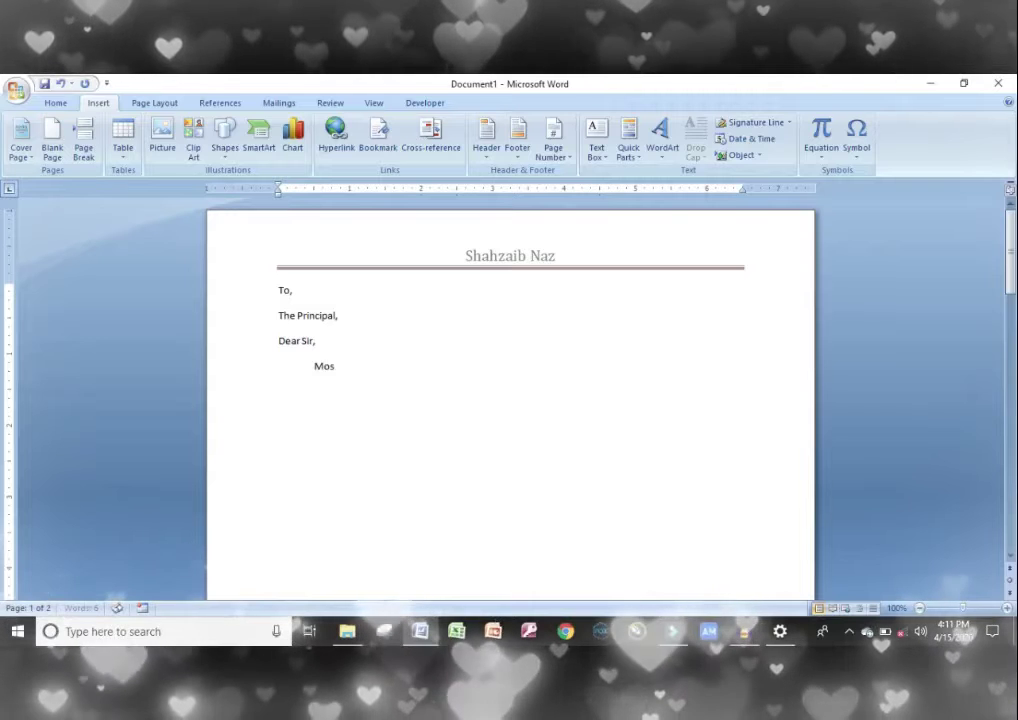
type("t resp")
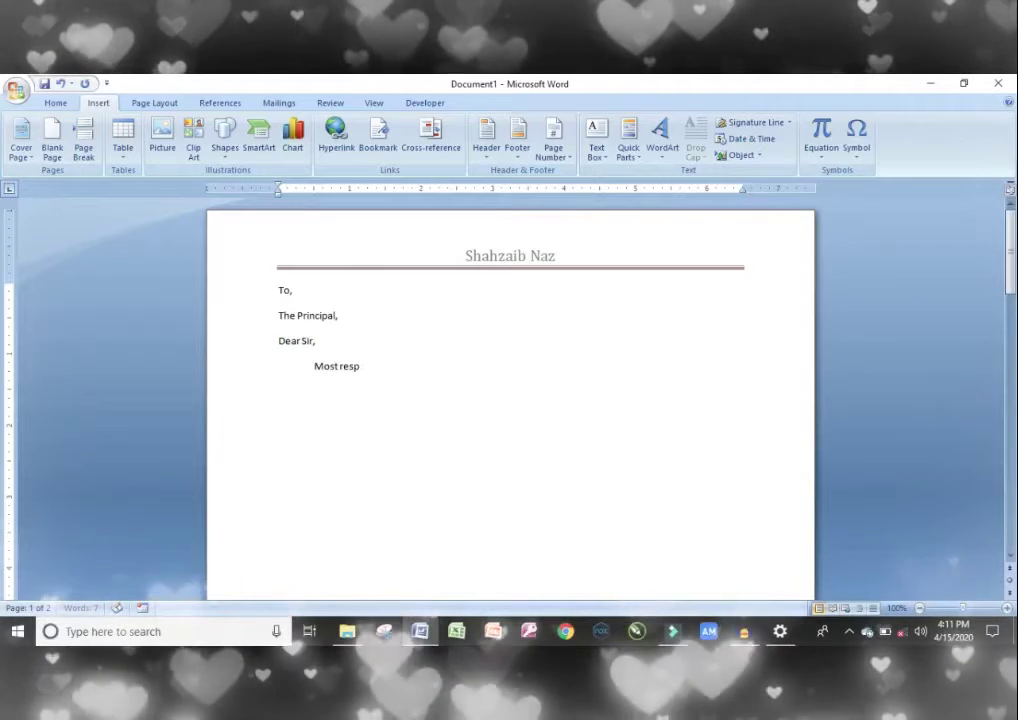
type("ect")
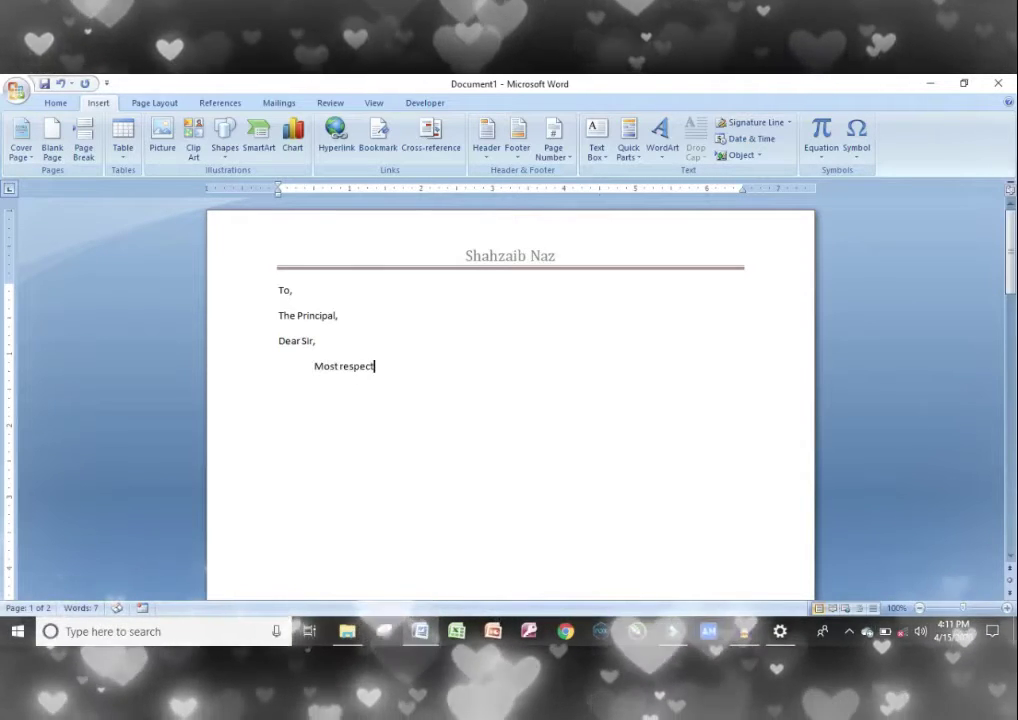
type("fully !")
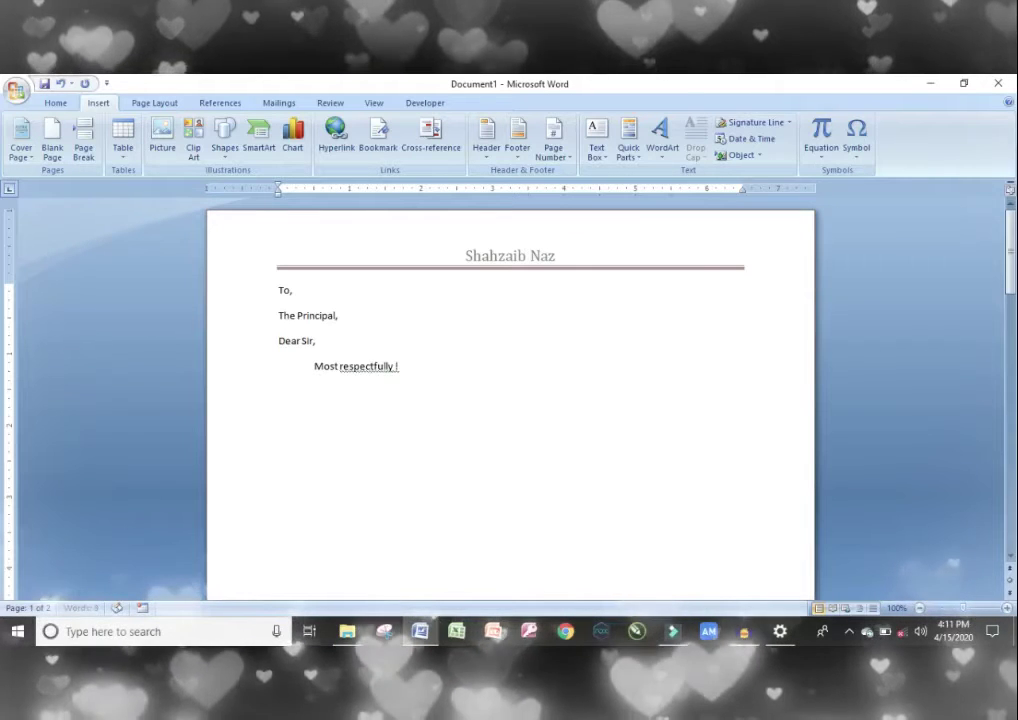
type(" ...safddsfgdhghdhgfd")
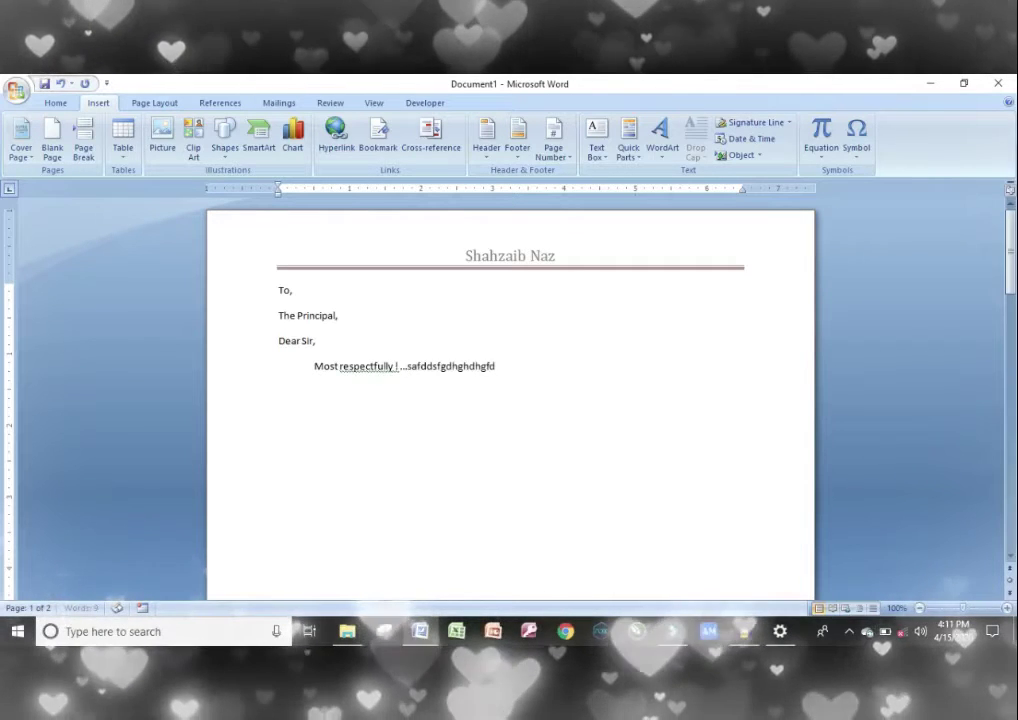
type("sdajfjsdsgfddfsfdsdfsgsdfjklvhsd")
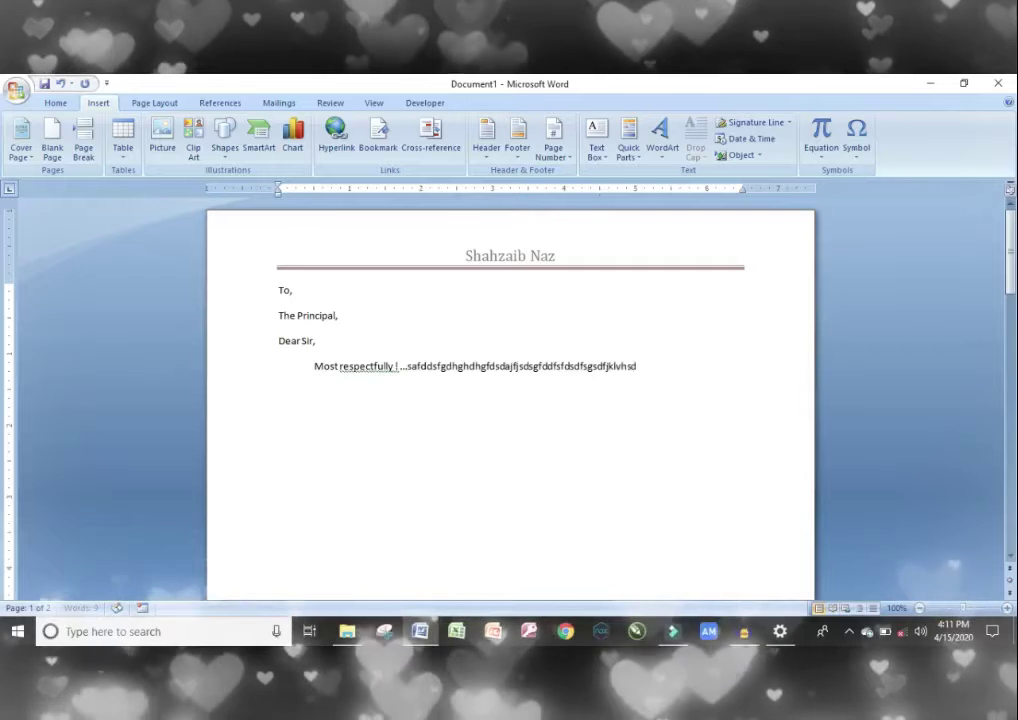
type("lkj fluwkaf ksjdfsadfsdak dsajfgdsakfh gadslk")
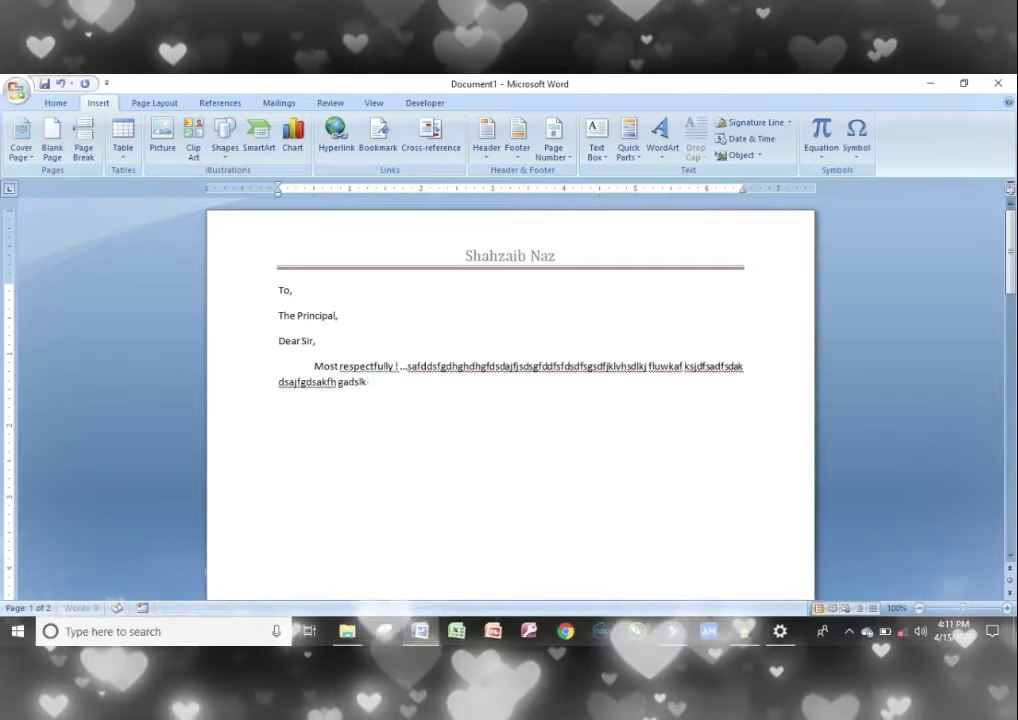
type("jfadsklfhdsalkjf hsadlkfjhadsgafdsak")
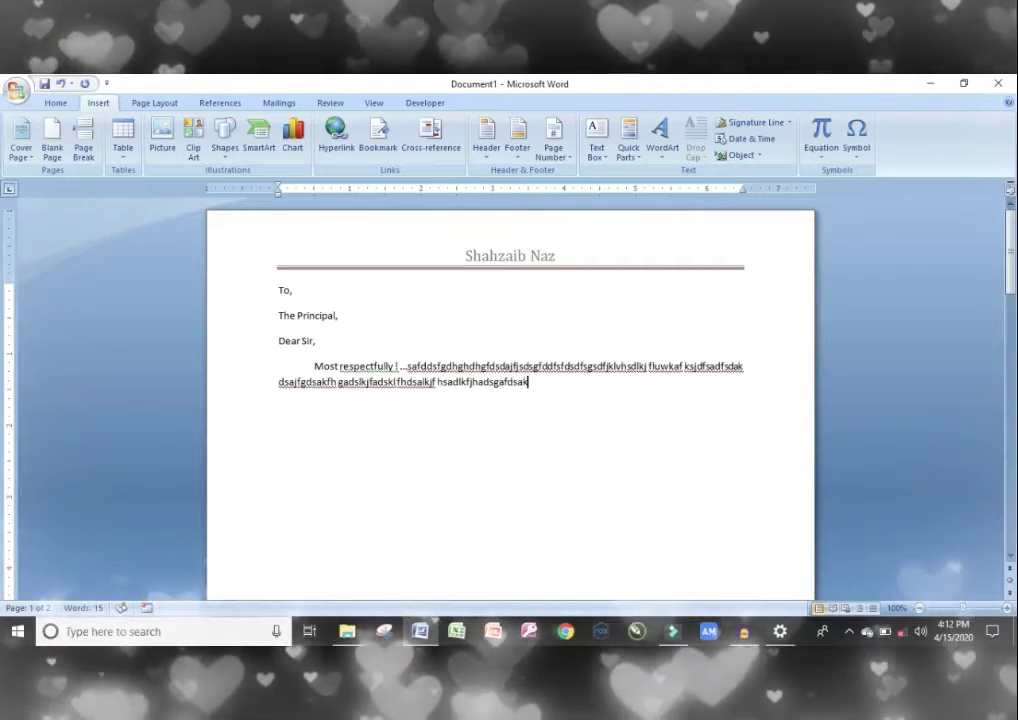
- Start a second body paragraph with "zdffg" and copy the placeholder text from the first paragraph
key("Return")
type("zdffg")
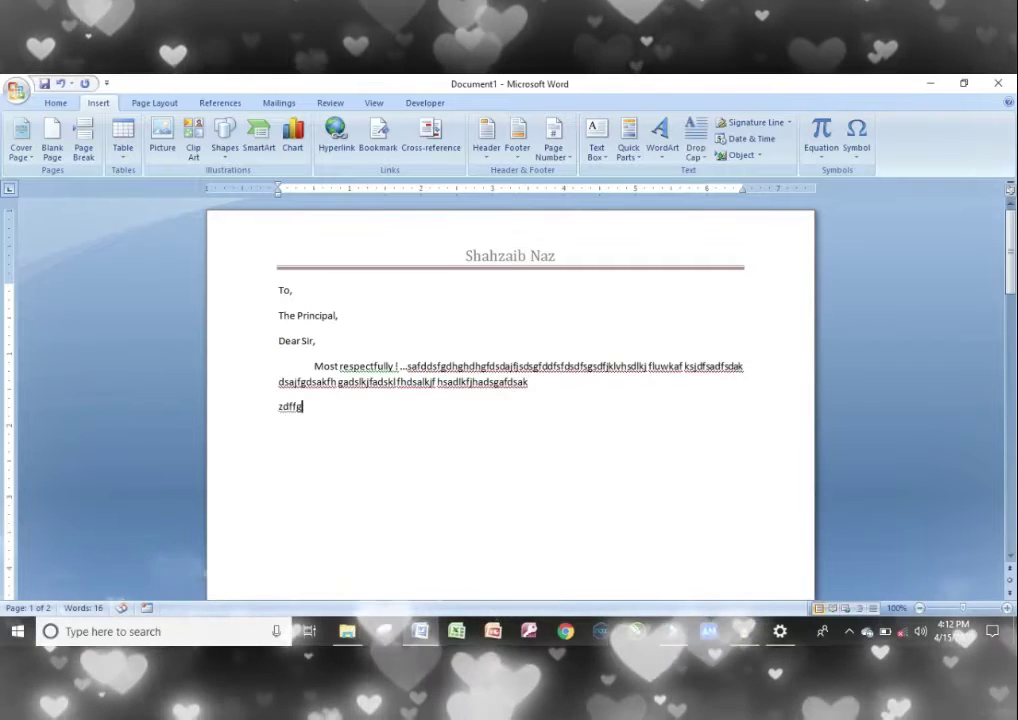
left_click_drag(409, 366, 513, 387)
key("Right")
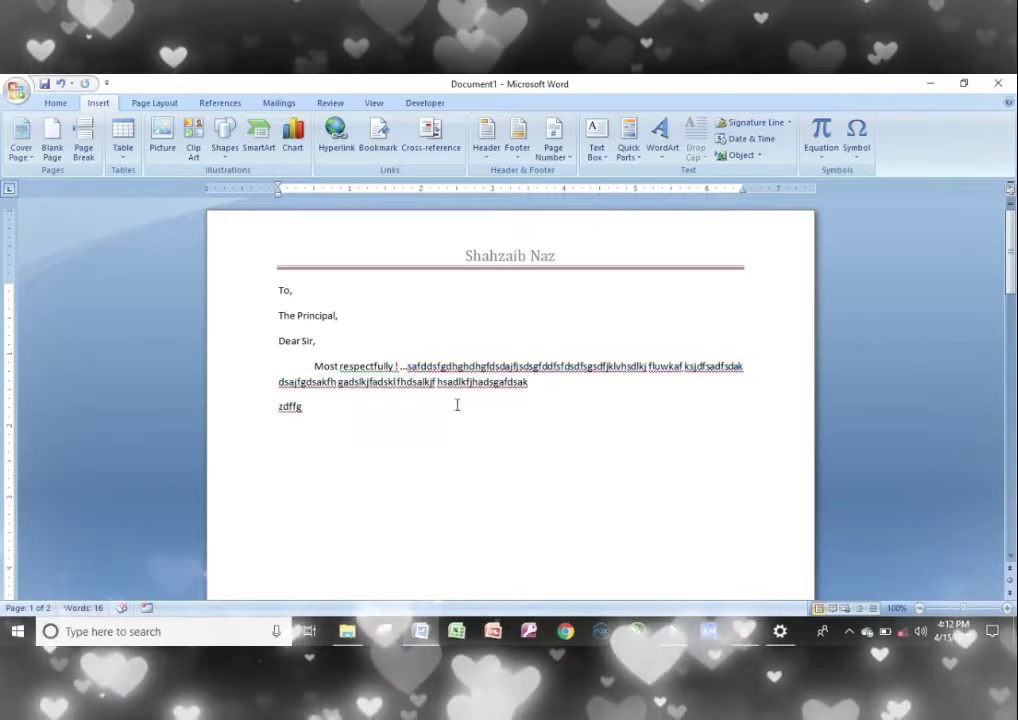
key("ctrl+Return")
type("safddsfgdhghdhgfdsdajfjsdsgfddfsfdsdfsgsdfjklvhsdlkj fluwkaf ksjdfsadfsdak dsajfgdsakfh gadslkjfadskl fhdsalkjf hsadlkfjhadsgafdsak")
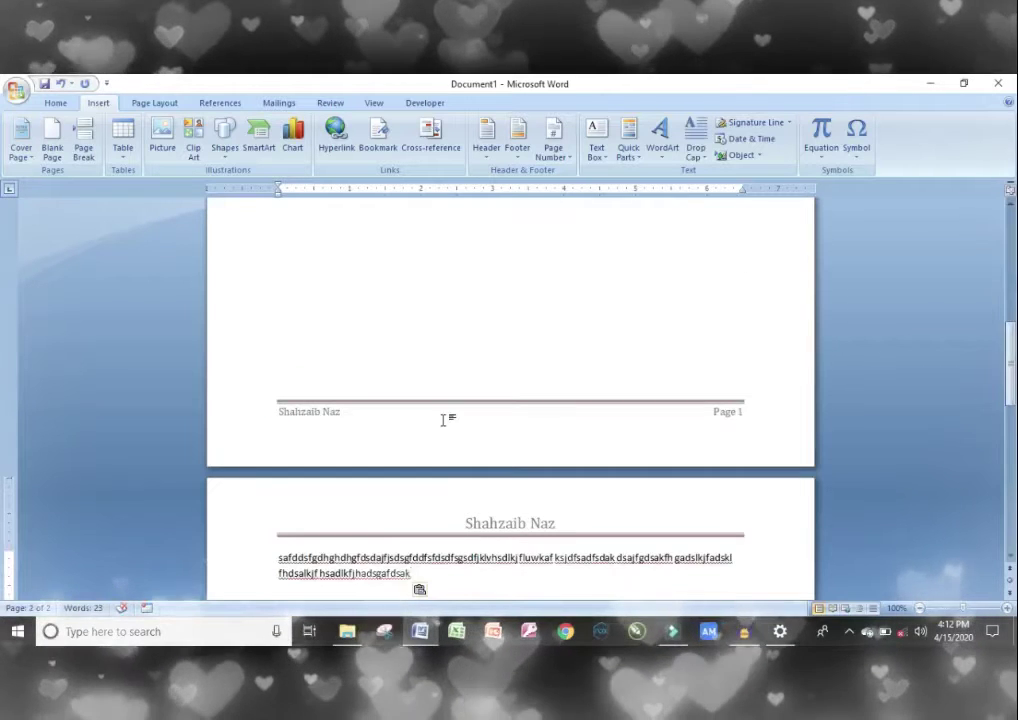
key("ctrl+z")
key("ctrl+z")
- Paste the copied placeholder text after "zdffg" in the second body paragraph
left_click(318, 220)
type("safddsfgdhghdhgfdsdajfjsdgfddfsfdsdfsgsdfjklvhsdlkj fluwkaf ksjdfsadfsdak dsajfgdsakfh gadsikjfadskl fhdsalkjf hsadlkfjhadsgafdsak")
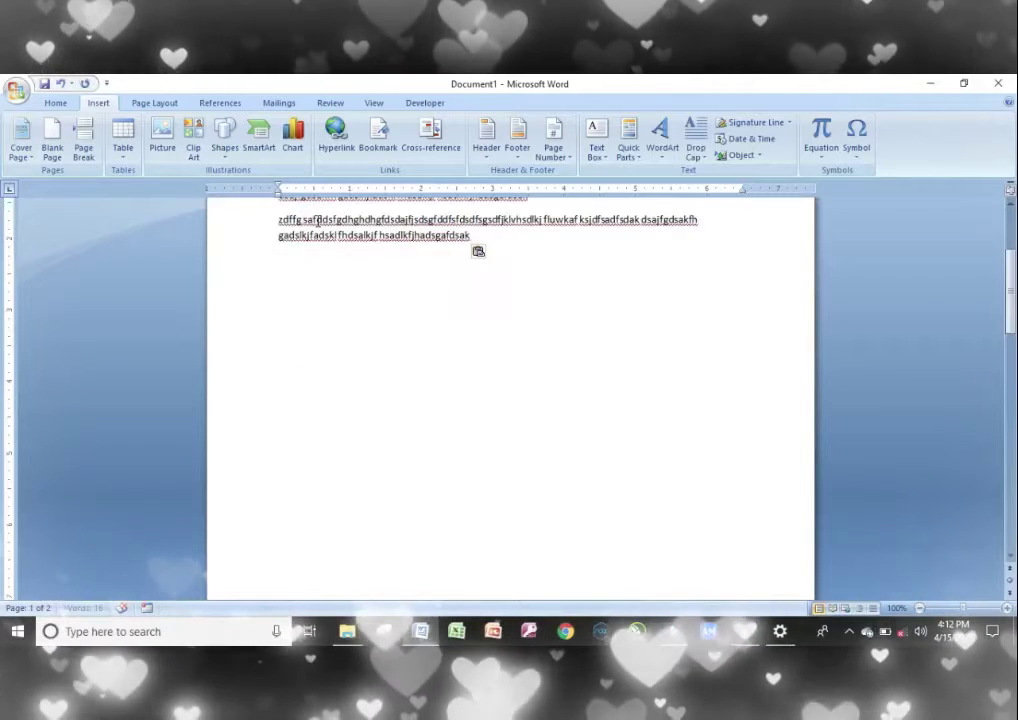
- Add the line "SUBJECT: Application For Bemari" between "Dear Sir," and the first body paragraph
scroll(420, 246, "up", 3)
left_click(352, 329)
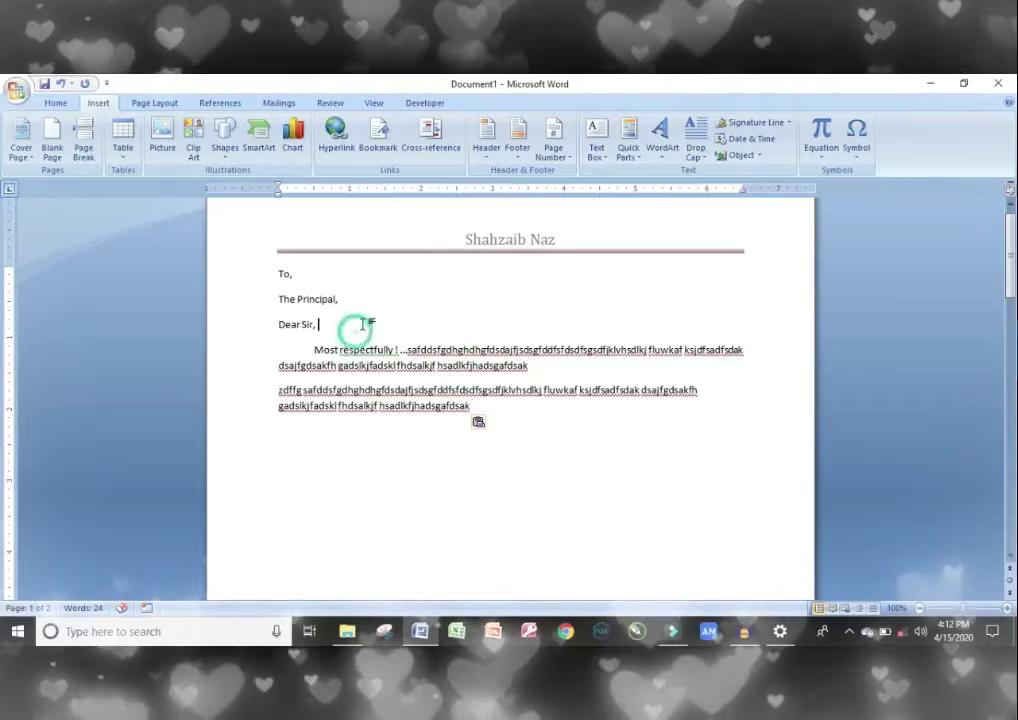
type("SUBJECT:")
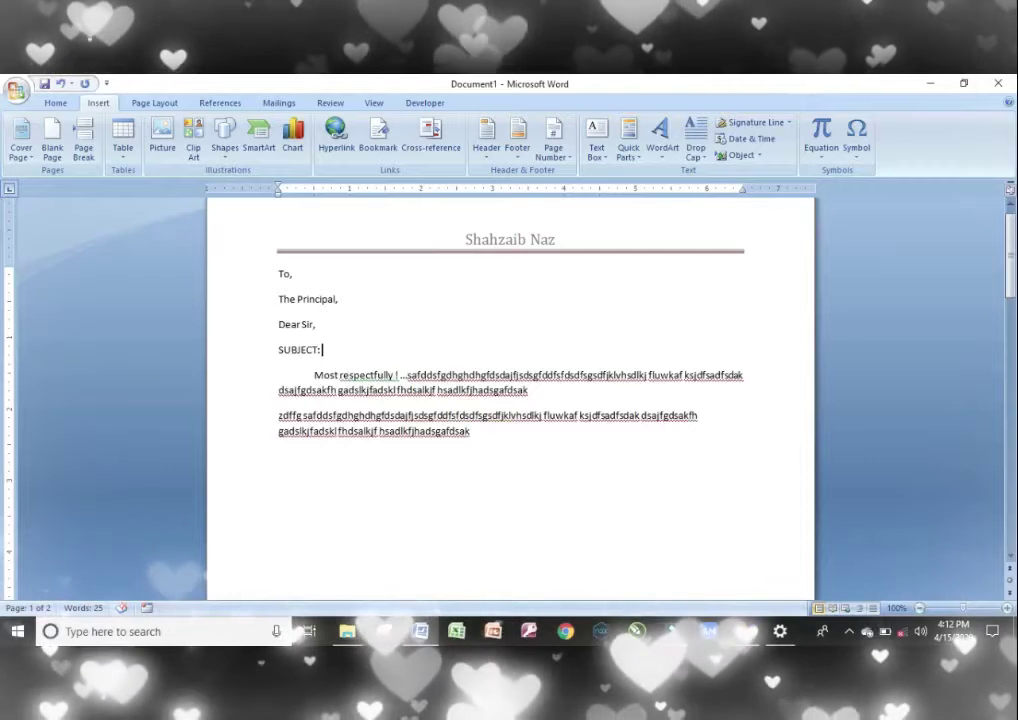
type("Application For Bemari")
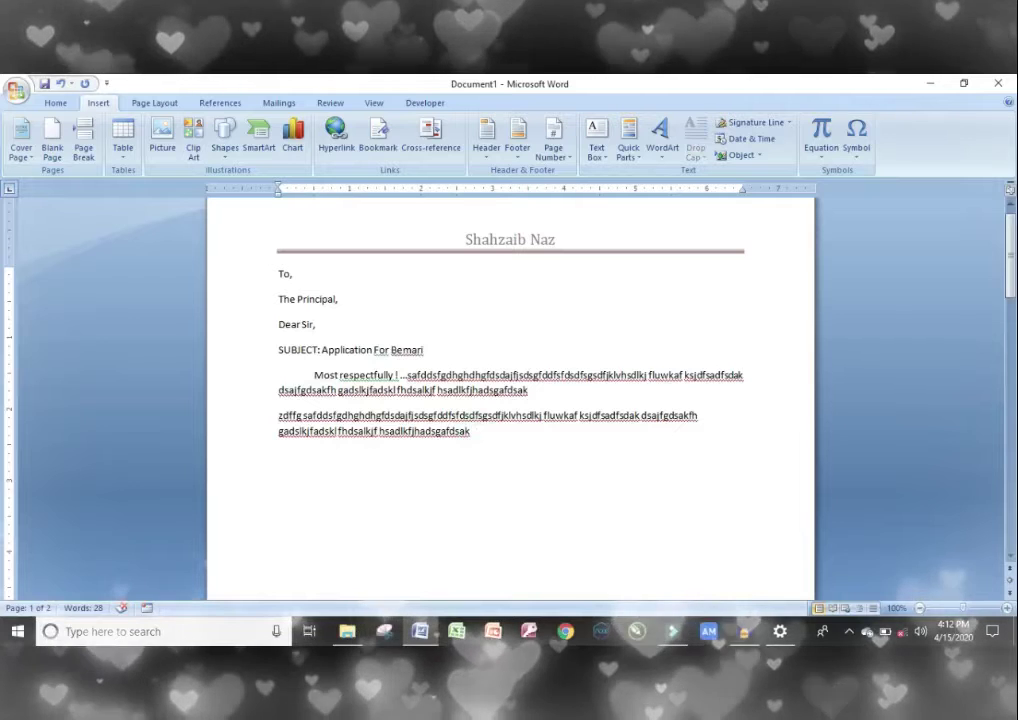
- Write the closing lines "Your Obediently" and "X.Y.z" below the second body paragraph
type("Your Ob")
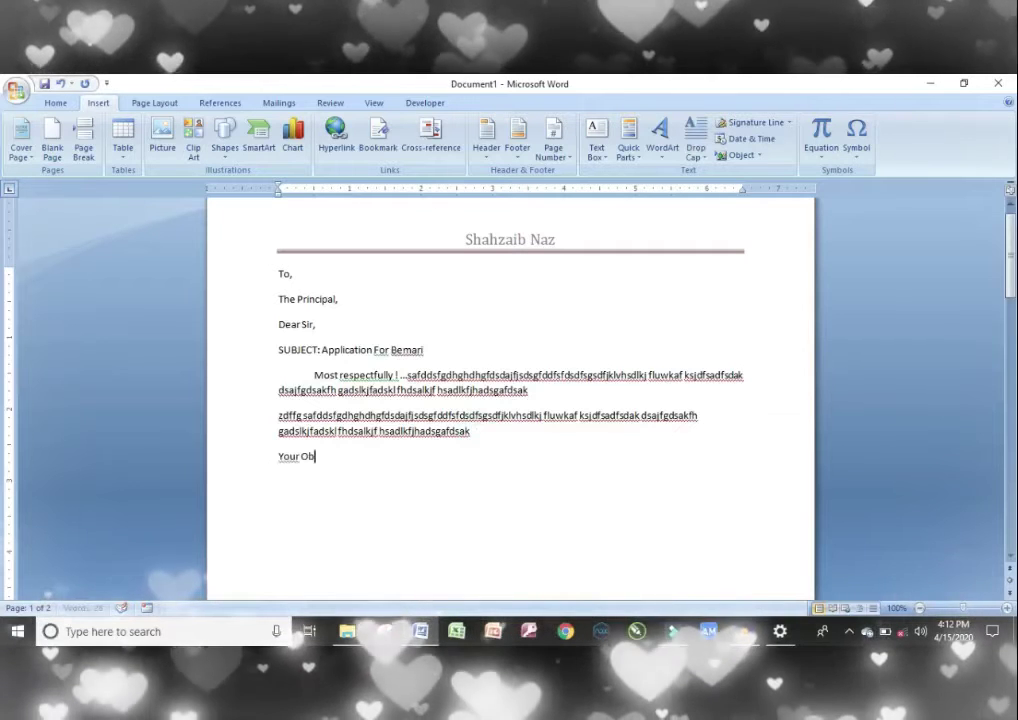
type("ediently")
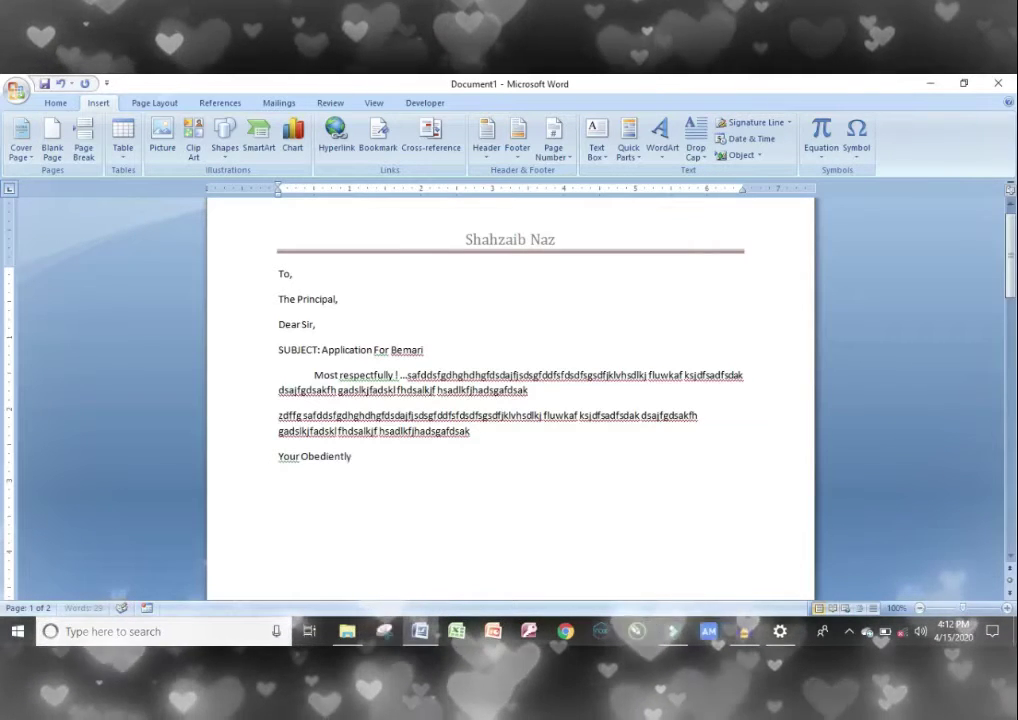
key("Return")
type("X.Y.z")
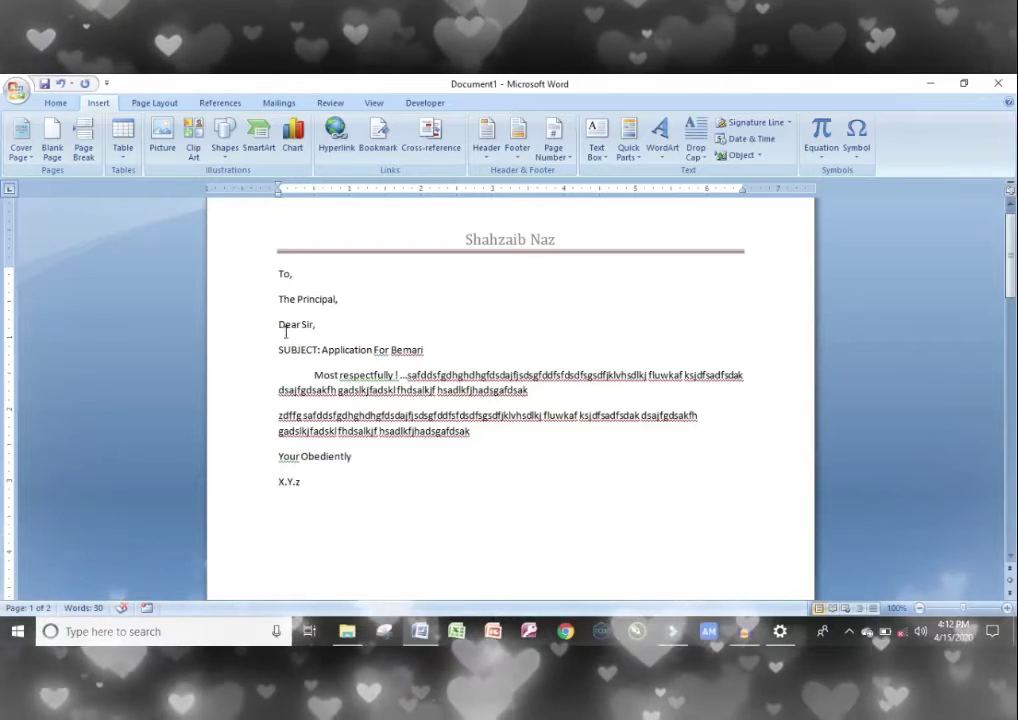
- Indent the first line of both "The Principal," and "Dear Sir," by one tab stop
left_click(279, 299)
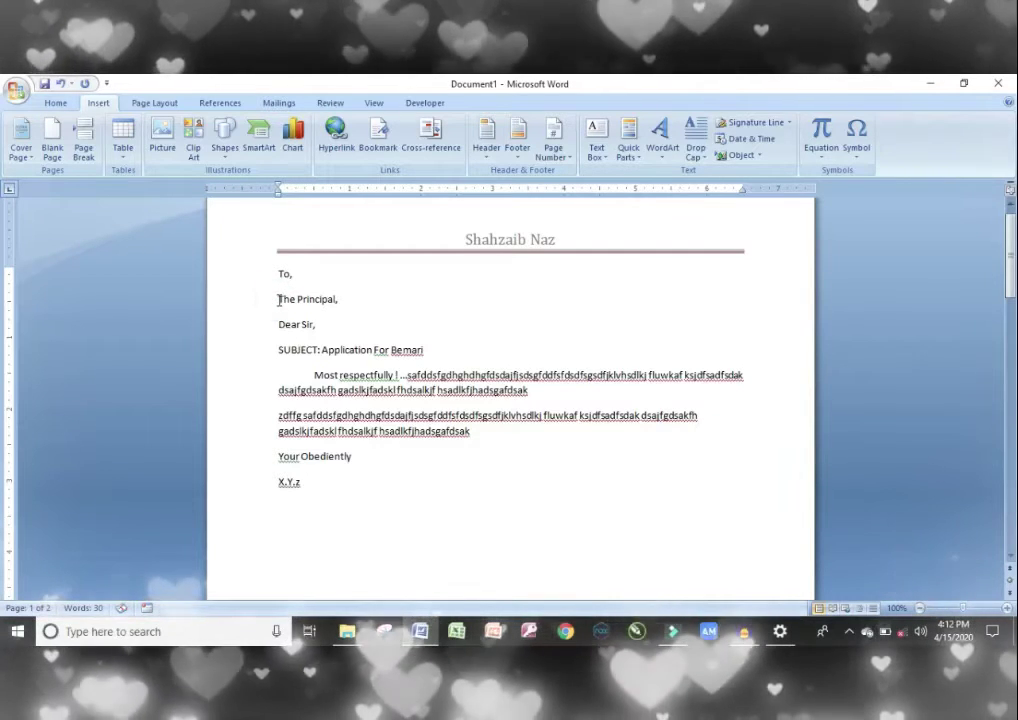
key("Tab")
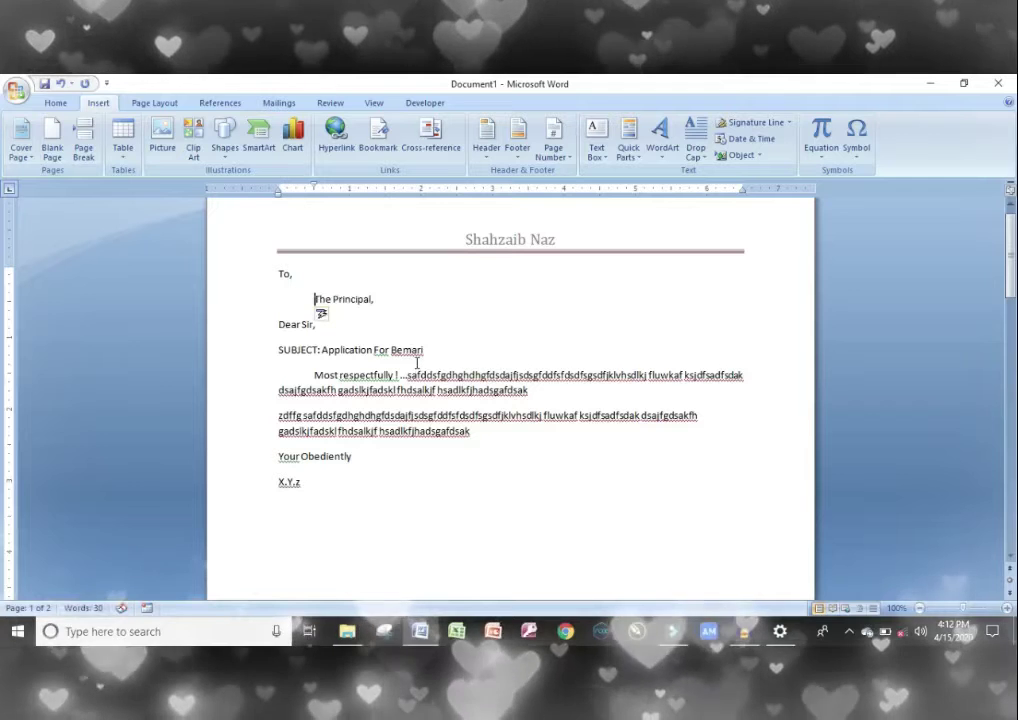
key("Left")
key("Left")
key("Left")
key("Left")
key("Left")
key("Left")
key("Left")
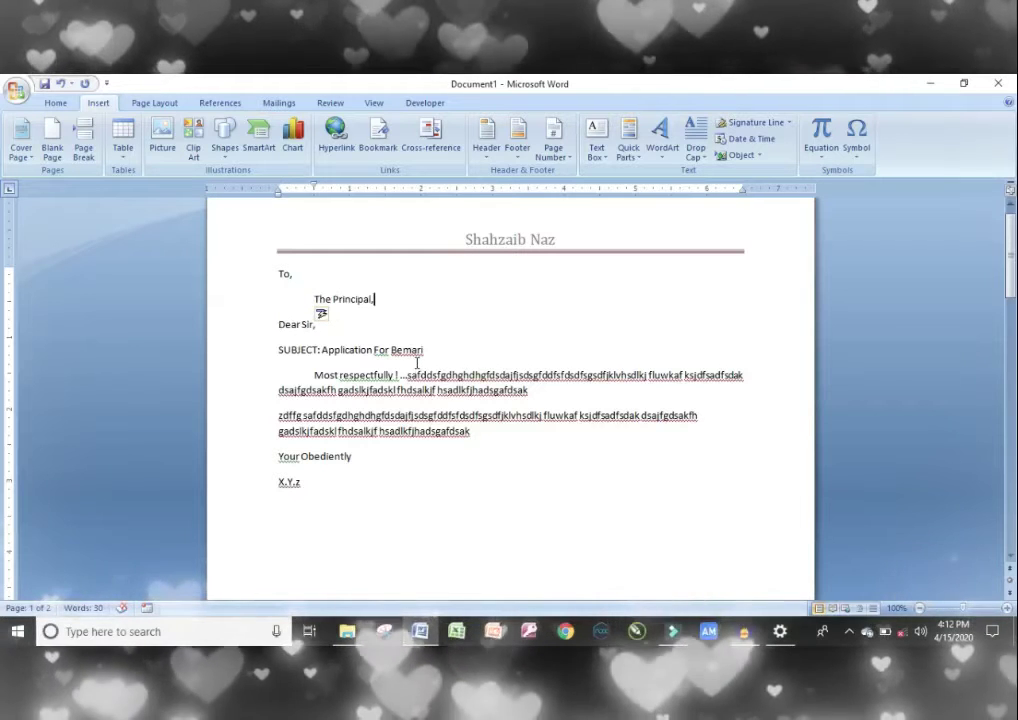
key("Tab")
key("Down")
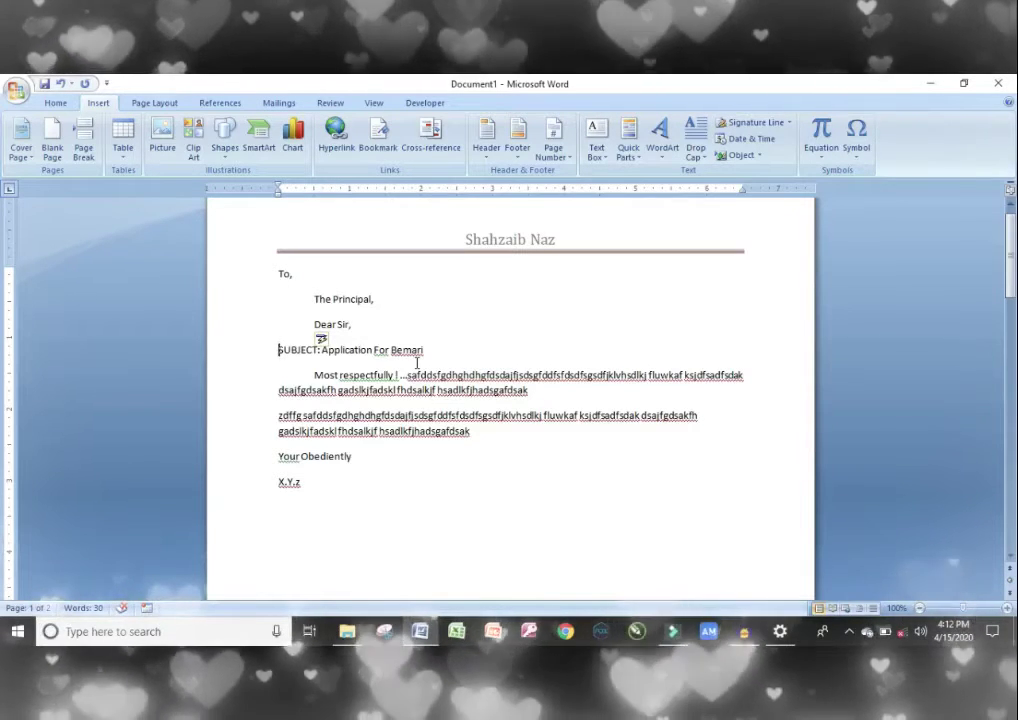
- Center the subject line and make it bold and underlined
key("ctrl+e")
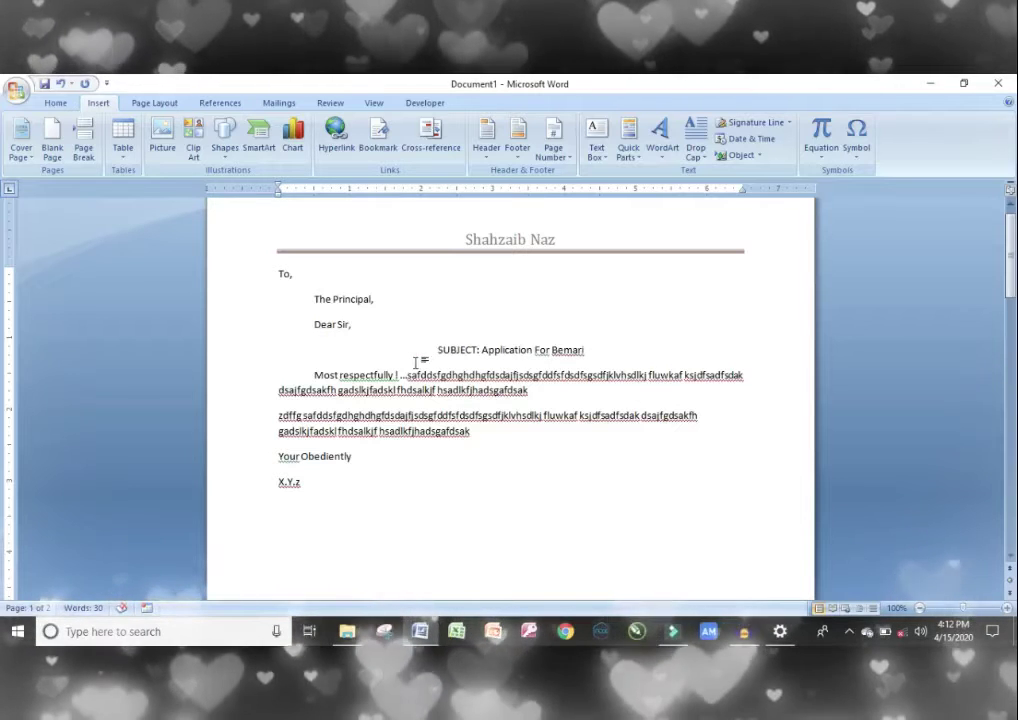
key("ctrl+shift+Right")
key("ctrl+shift+Right")
key("ctrl+shift+Right")
key("ctrl+shift+Right")
key("ctrl+shift+Right")
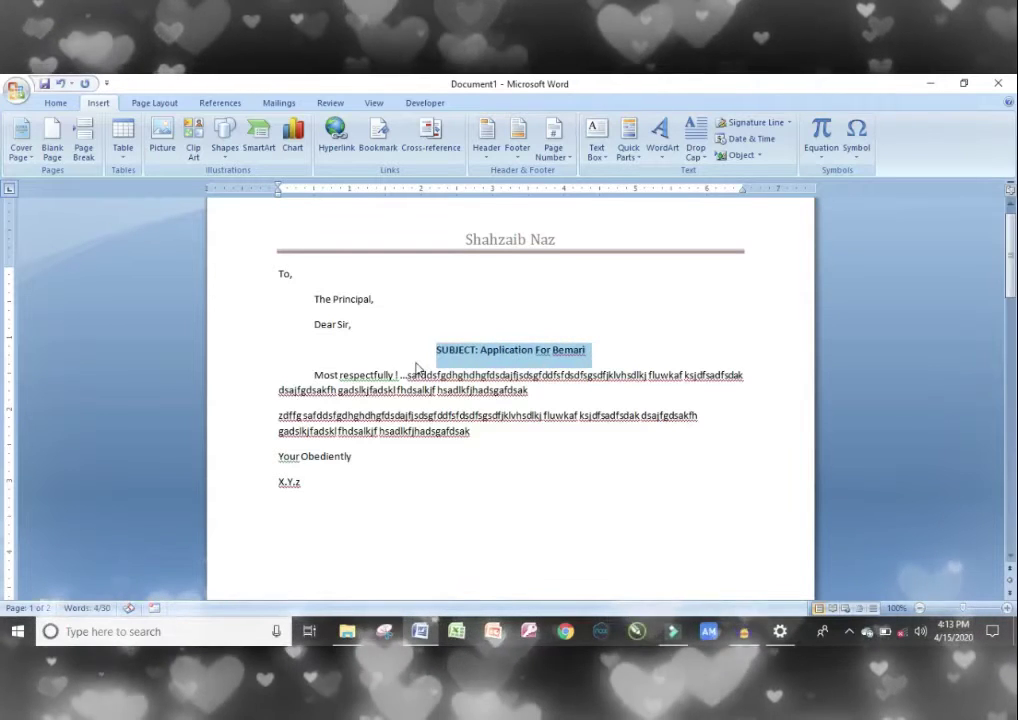
key("ctrl+u")
key("ctrl+b")
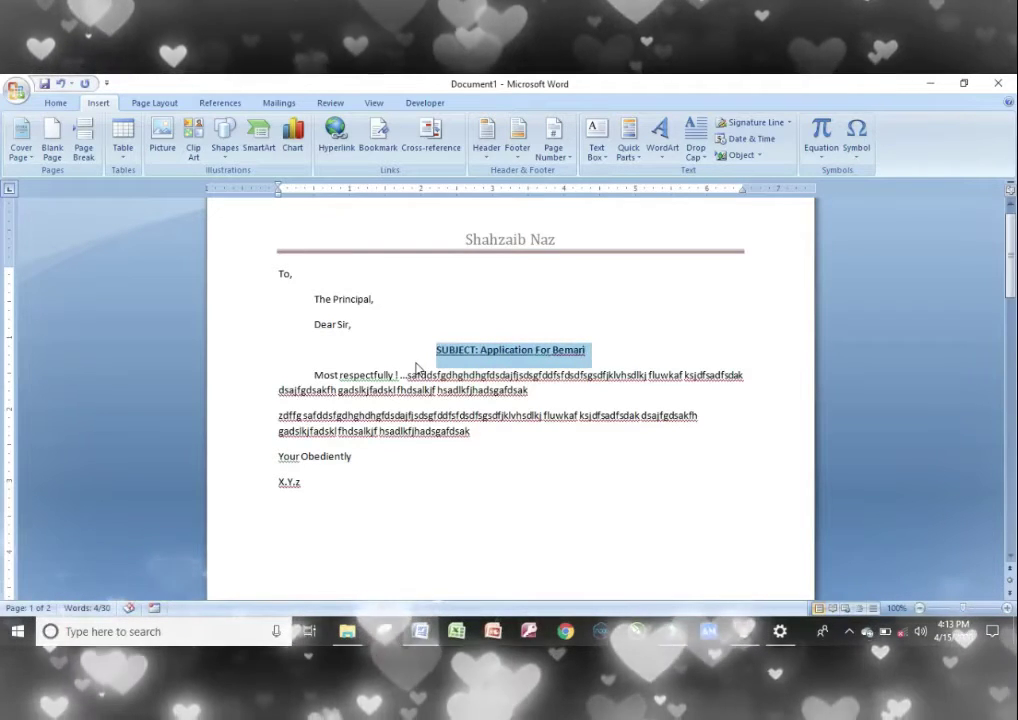
- Right-align the closing line "Your Obediently"
left_click_drag(418, 368, 520, 400)
left_click(408, 423)
left_click(279, 457)
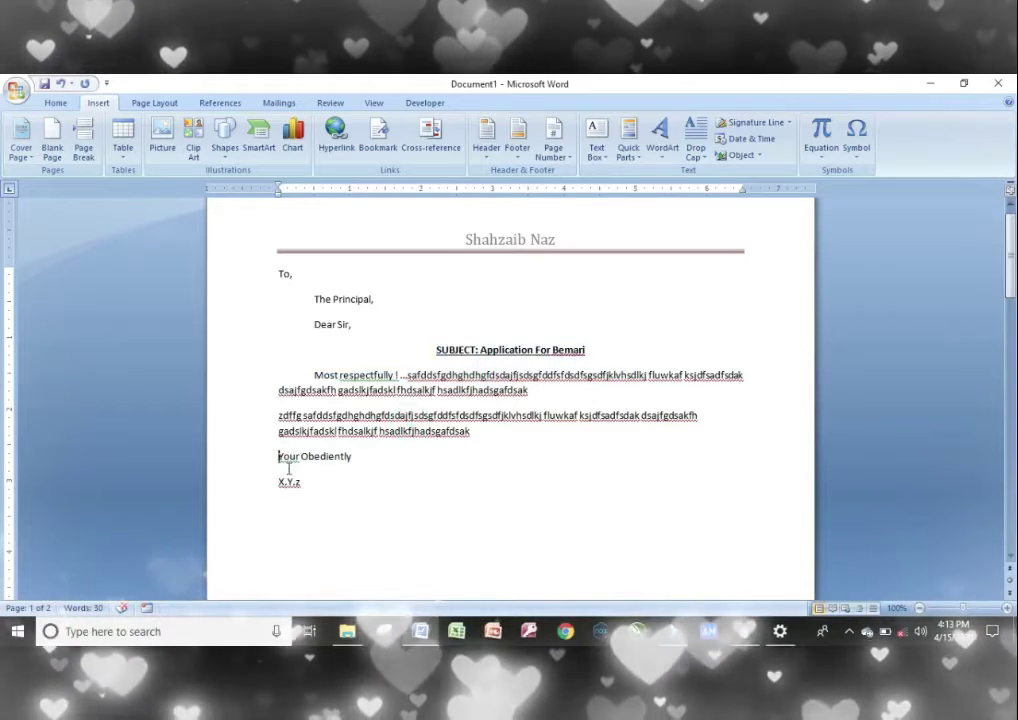
key("ctrl+r")
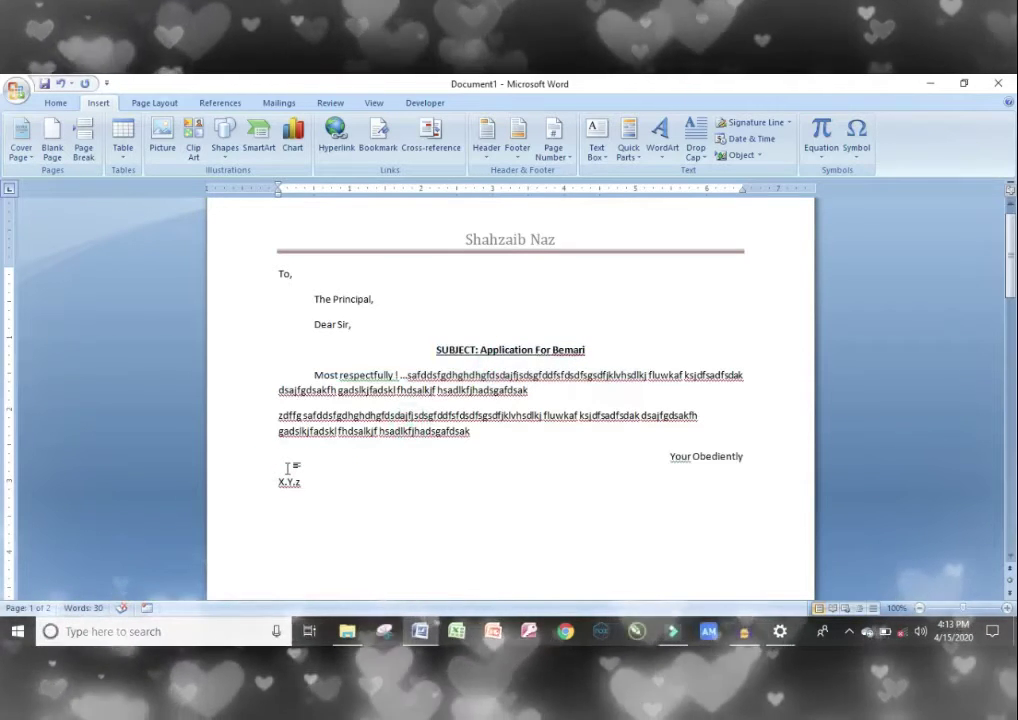
- Right-align the closing line "X.Y.z" below "Your Obediently"
left_click(279, 481)
key("ctrl+r")
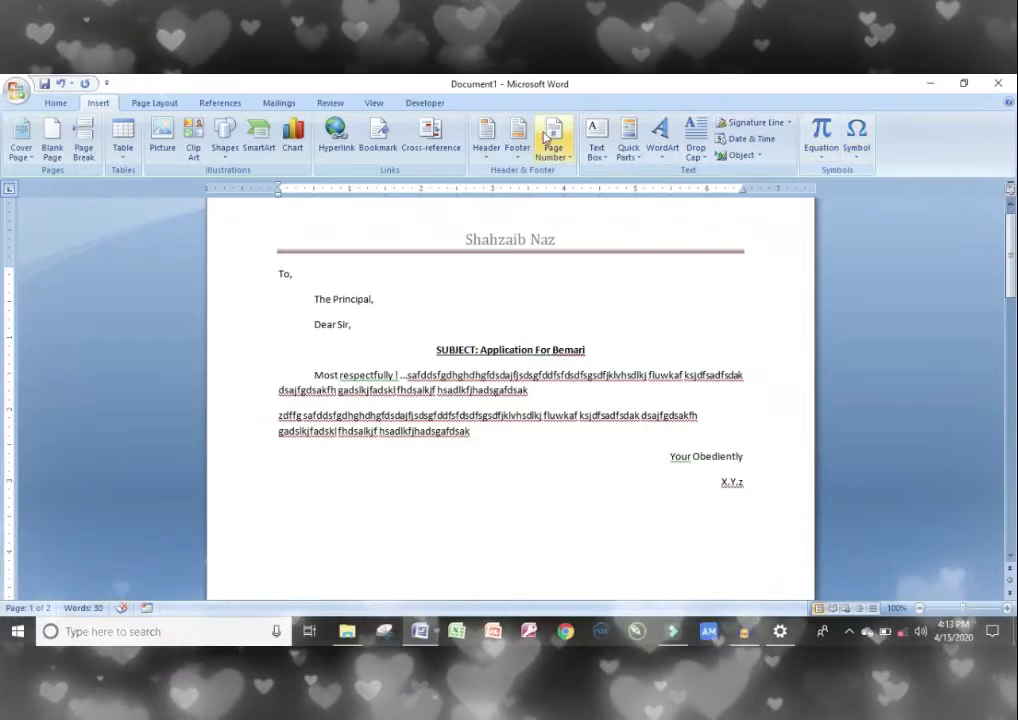
- Insert a Simple Text Box below the letter and fill it with the author's full name
left_click(597, 145)
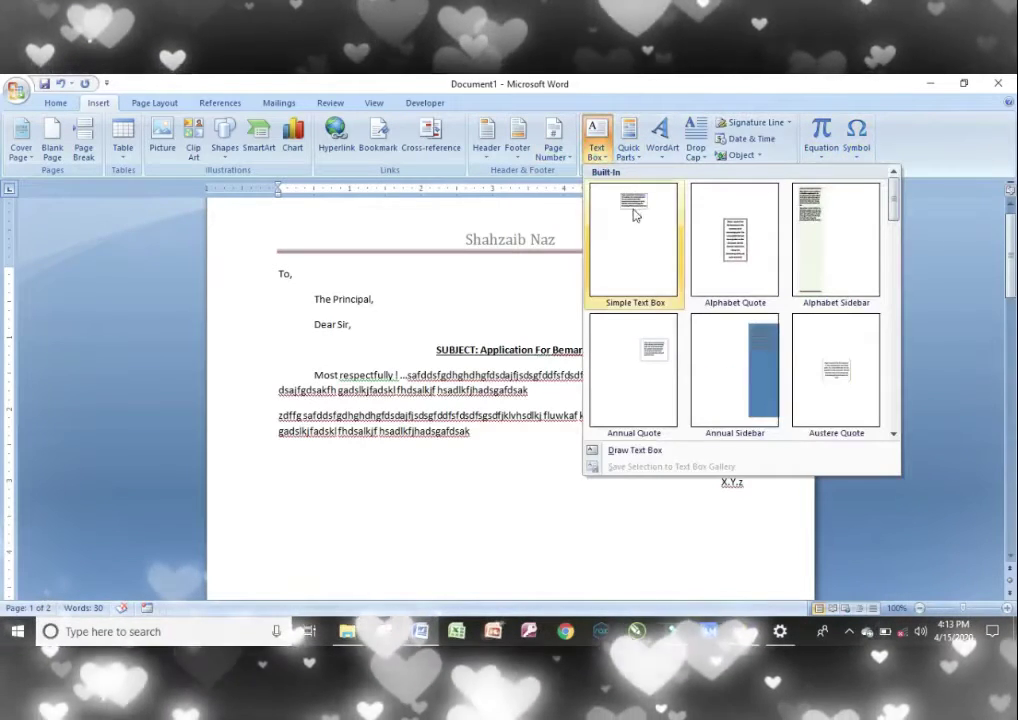
left_click(600, 238)
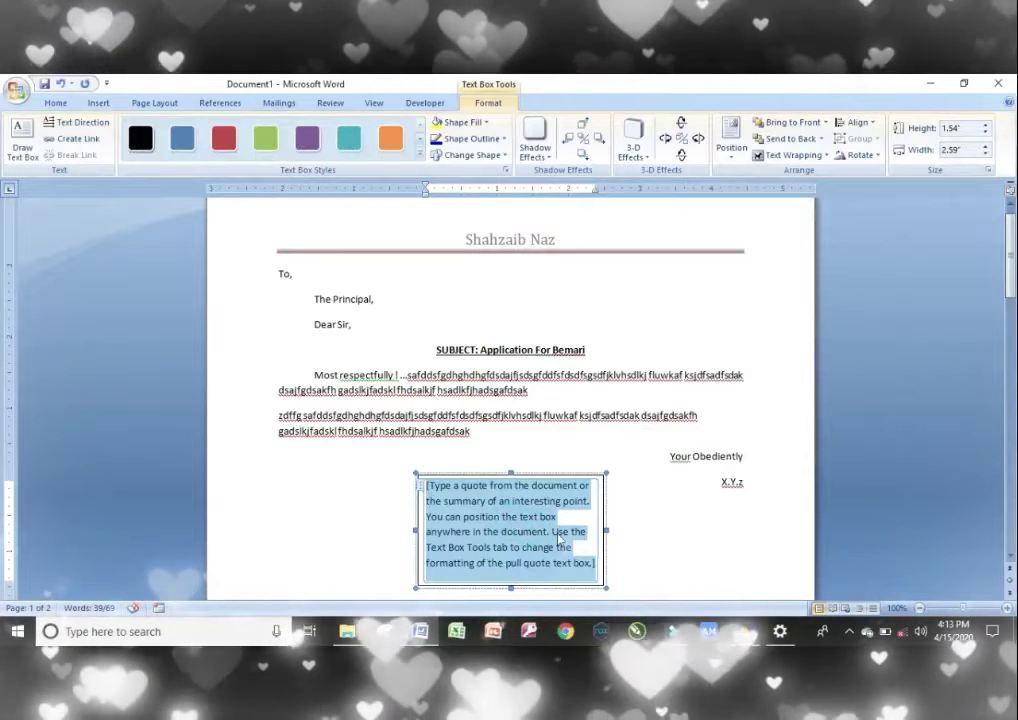
type("SH")
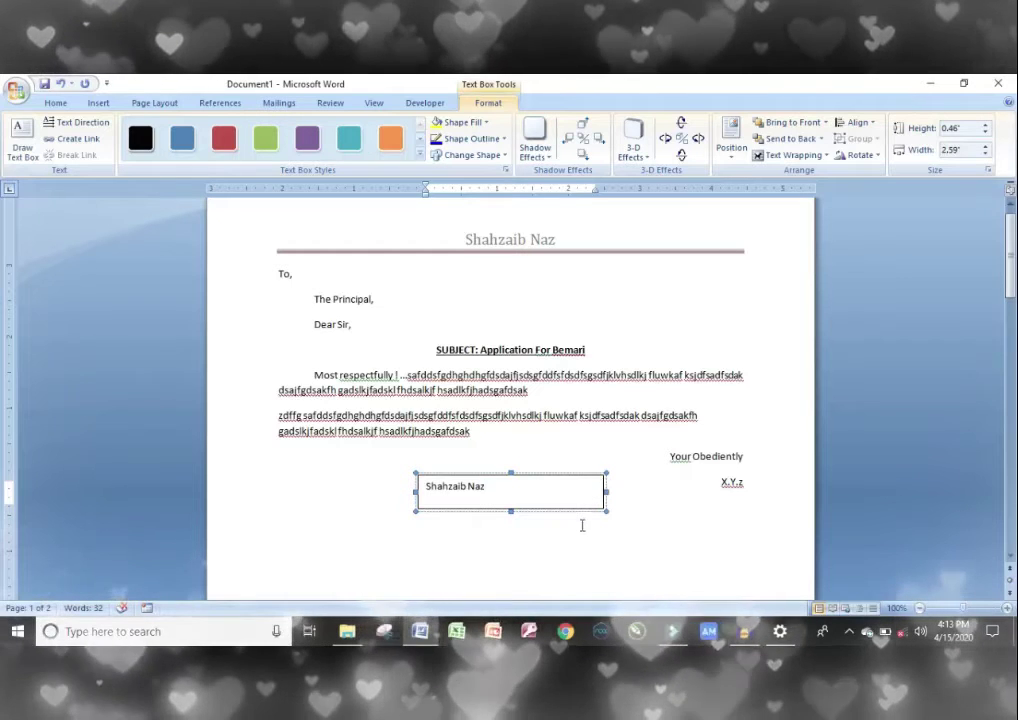
left_click(645, 503)
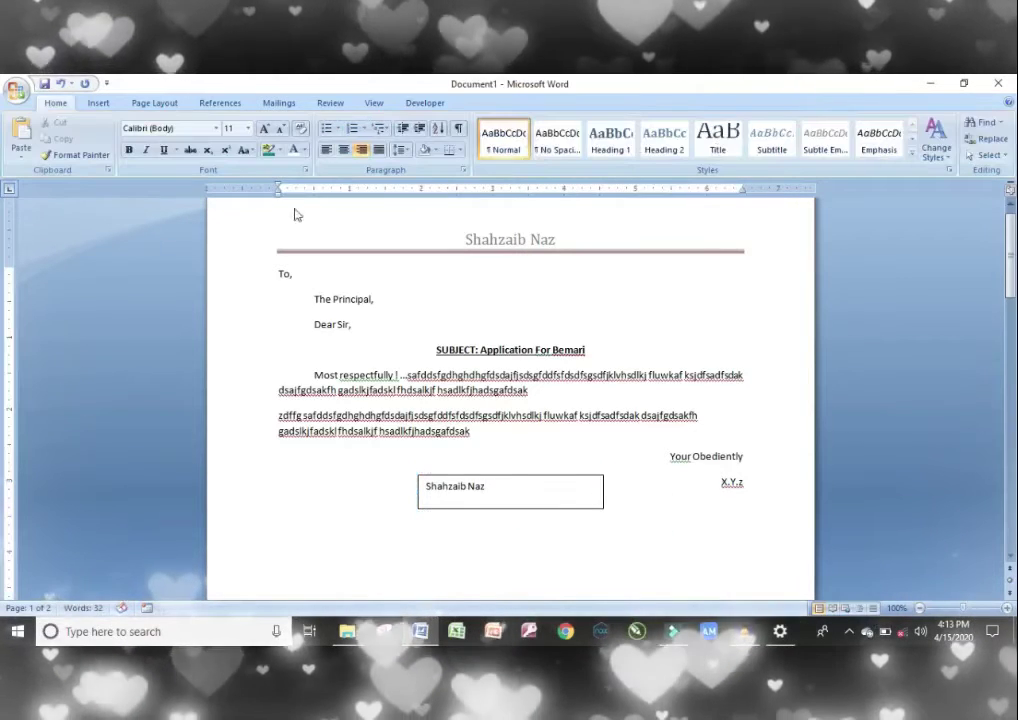
- Delete the entire letter from "To," through "X.Y.z", including the text box
left_click(95, 102)
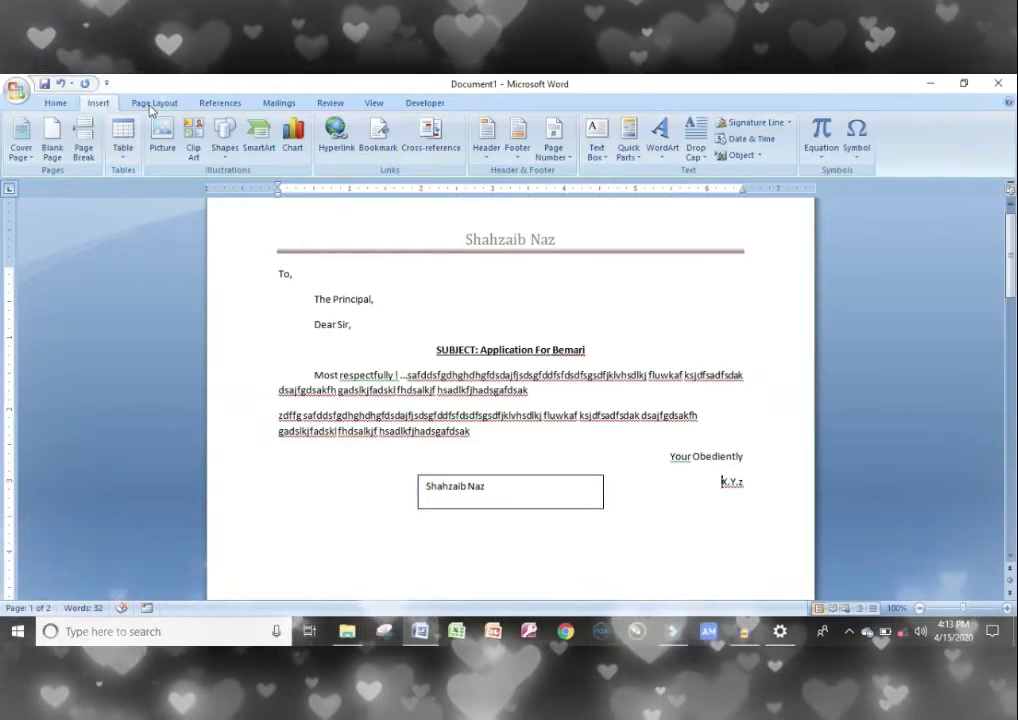
left_click(152, 106)
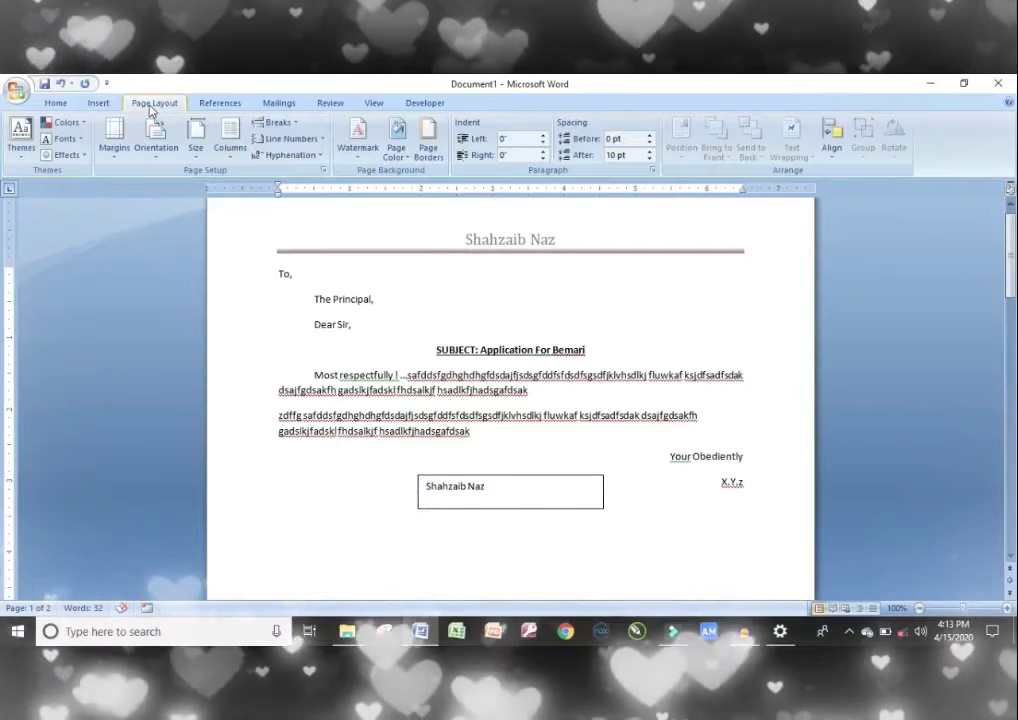
left_click_drag(761, 487, 242, 280)
key("BackSpace")
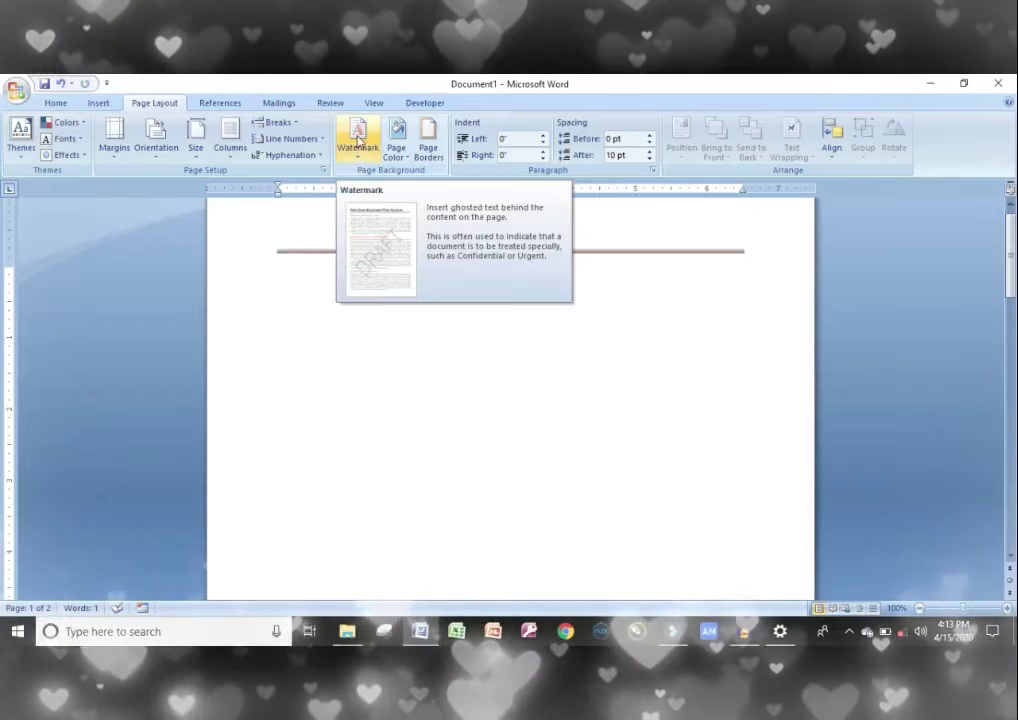
- Apply the built-in DO NOT COPY 1 watermark to the pages
left_click(357, 140)
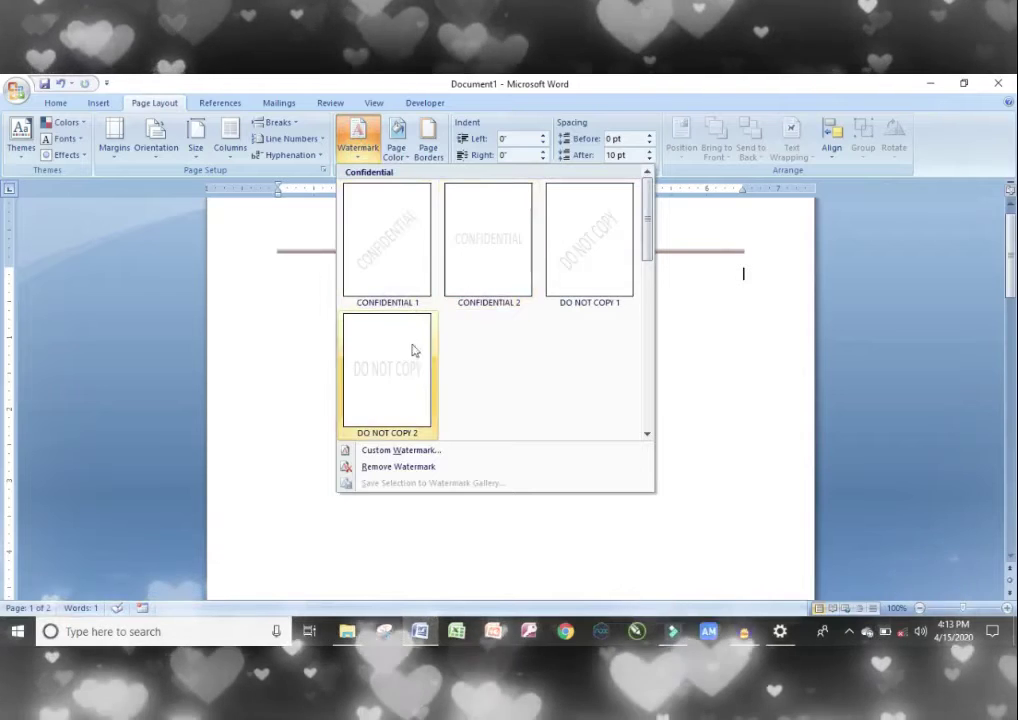
left_click(598, 215)
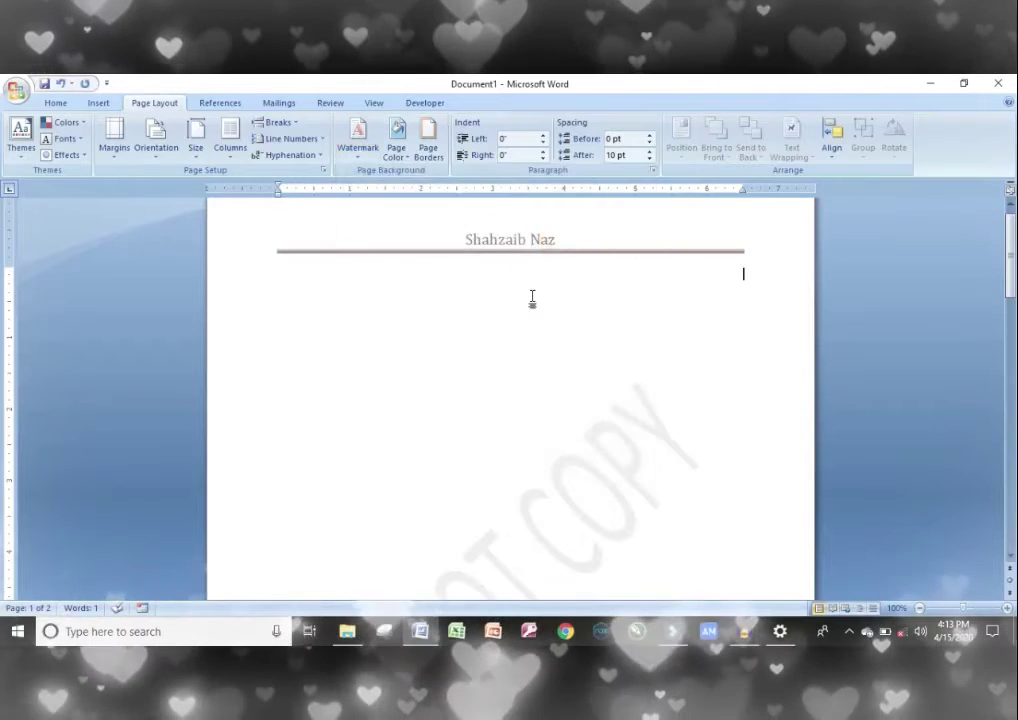
scroll(654, 311, "down", 3)
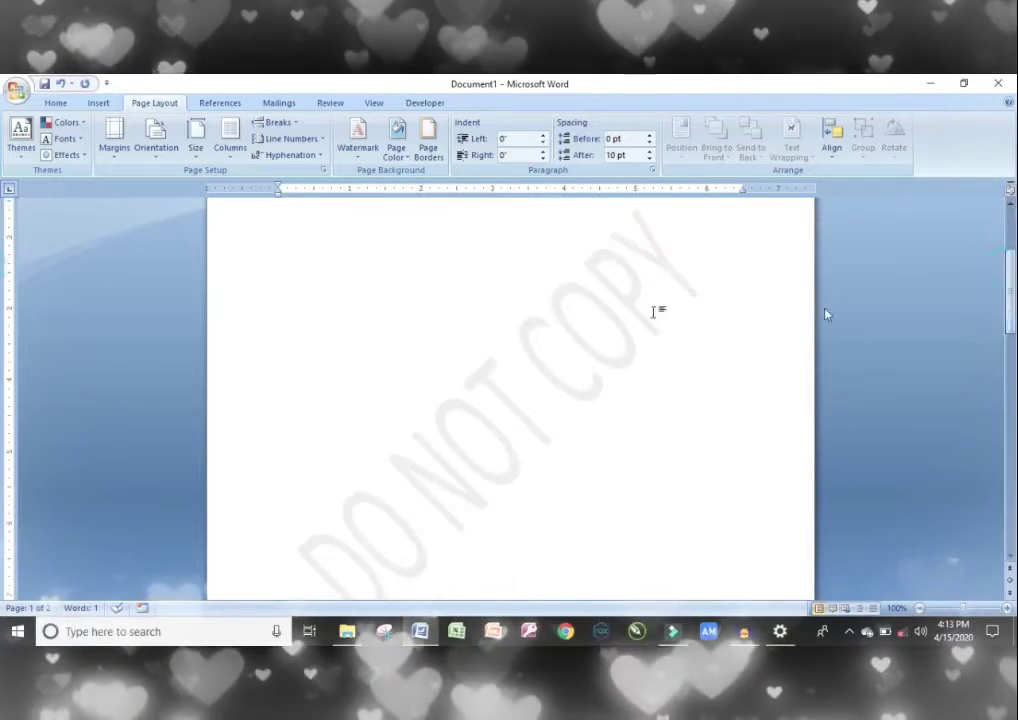
scroll(591, 311, "up", 2)
left_click(591, 311)
left_click(628, 389)
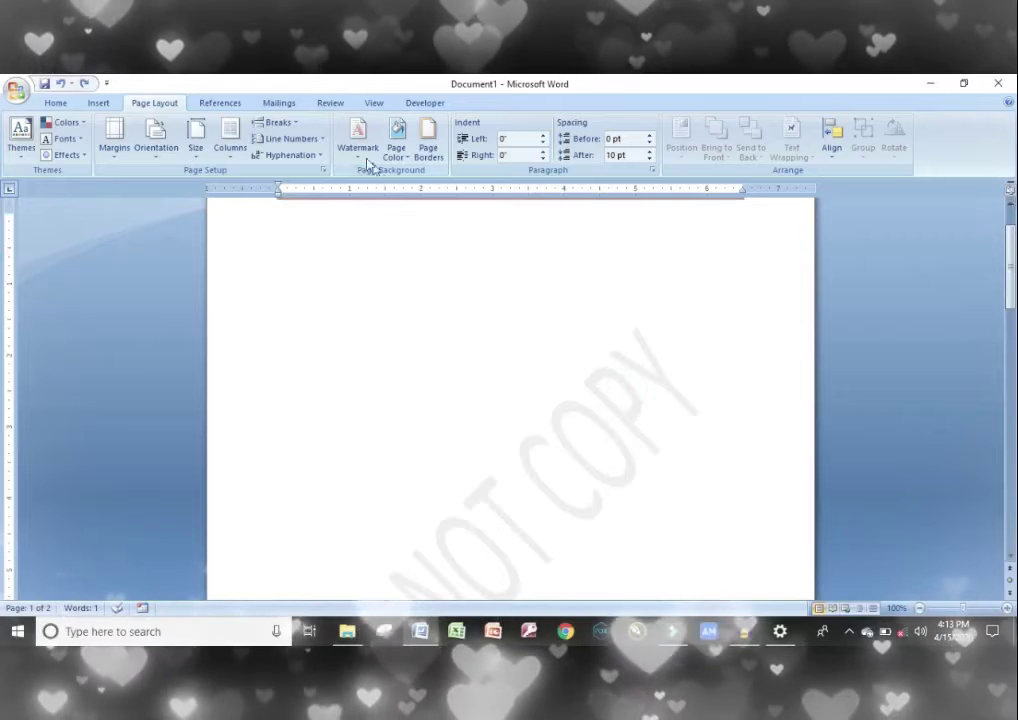
- Set up a custom text watermark with the author's full name as its text
left_click(357, 138)
left_click(389, 452)
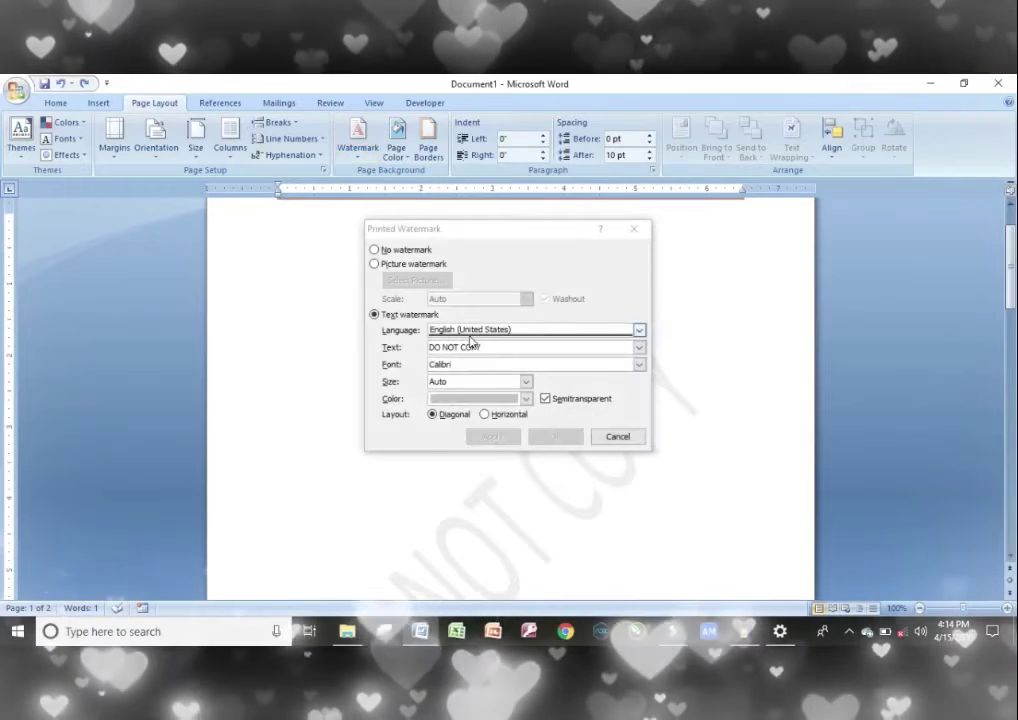
left_click(375, 265)
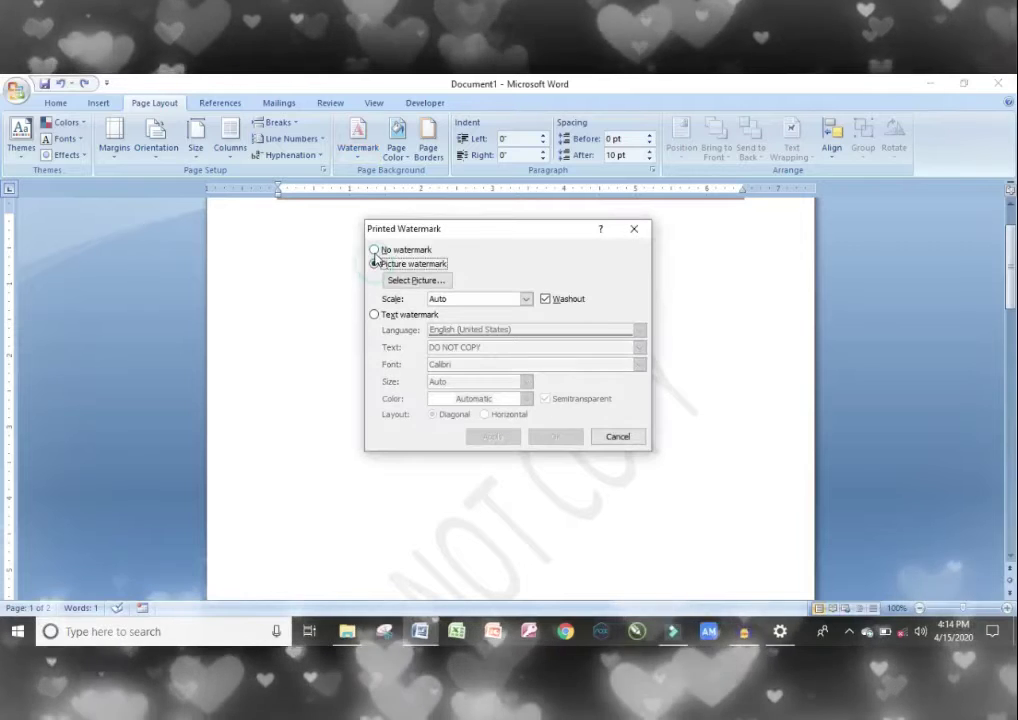
left_click(374, 314)
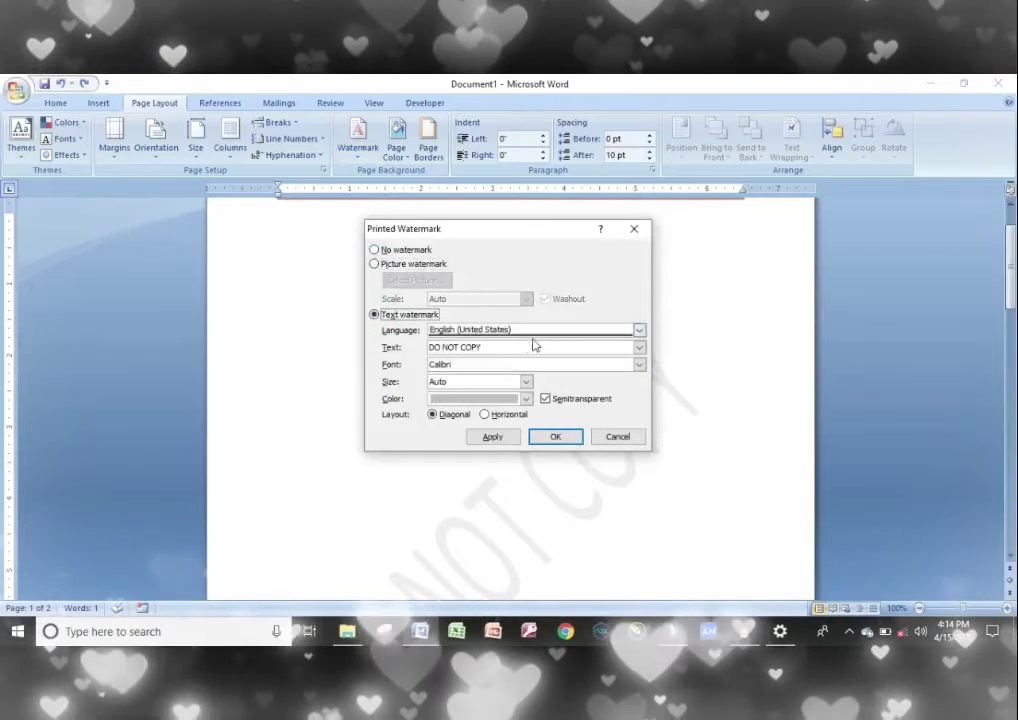
left_click_drag(509, 348, 345, 357)
type("Shah")
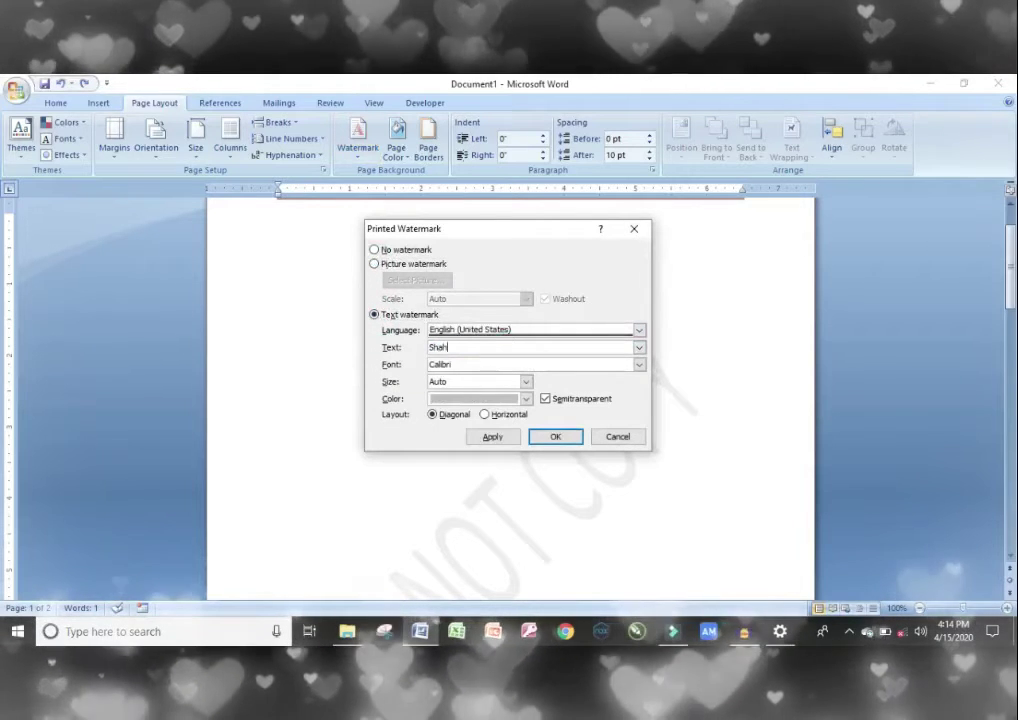
type("zeib Naz")
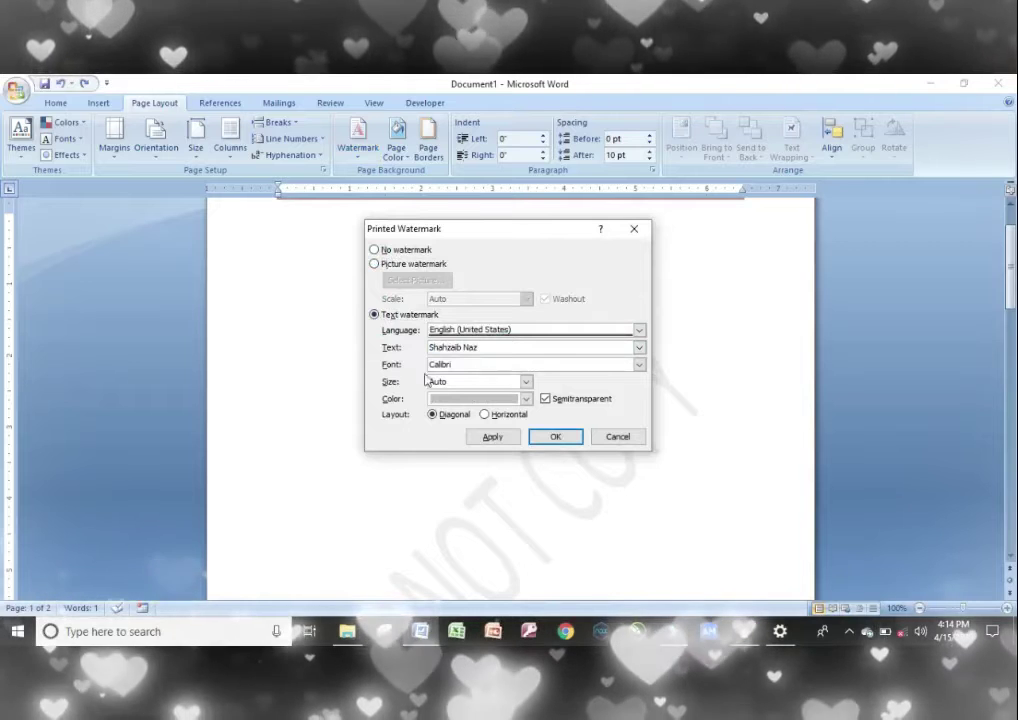
- Color the custom watermark with standard green, apply it to the document and close the watermark settings
left_click(527, 399)
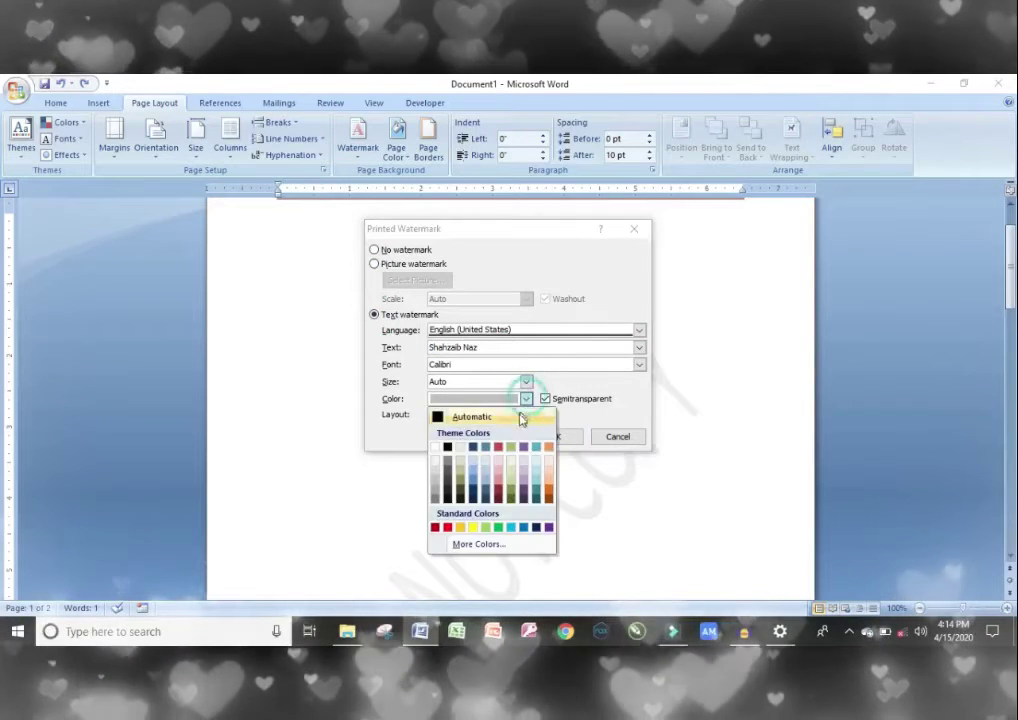
left_click(502, 527)
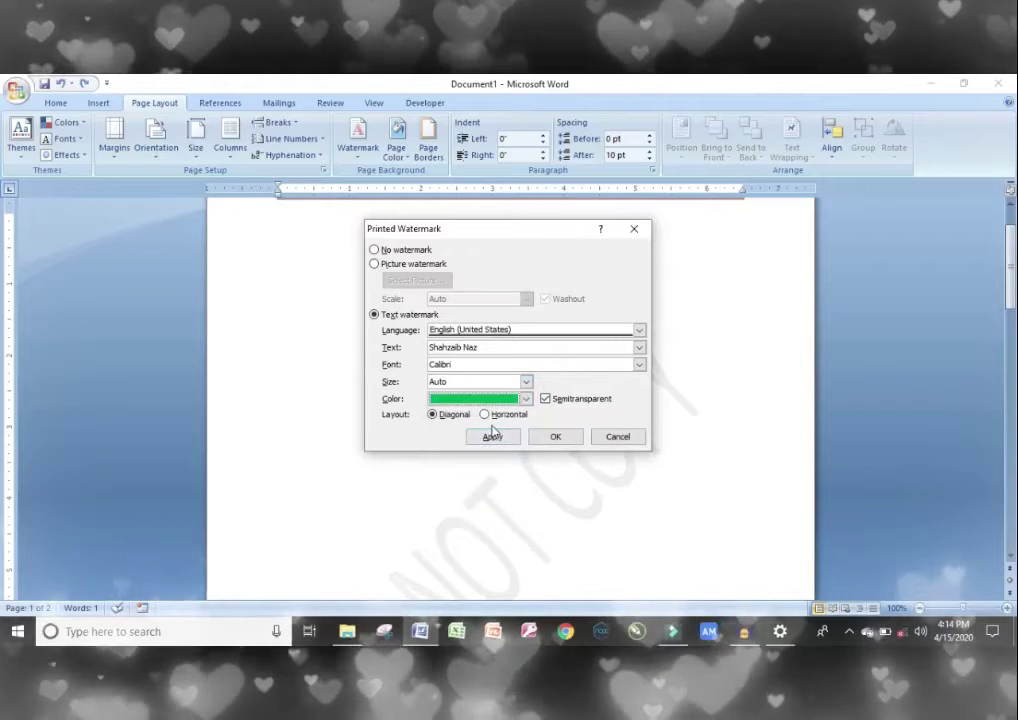
left_click(497, 438)
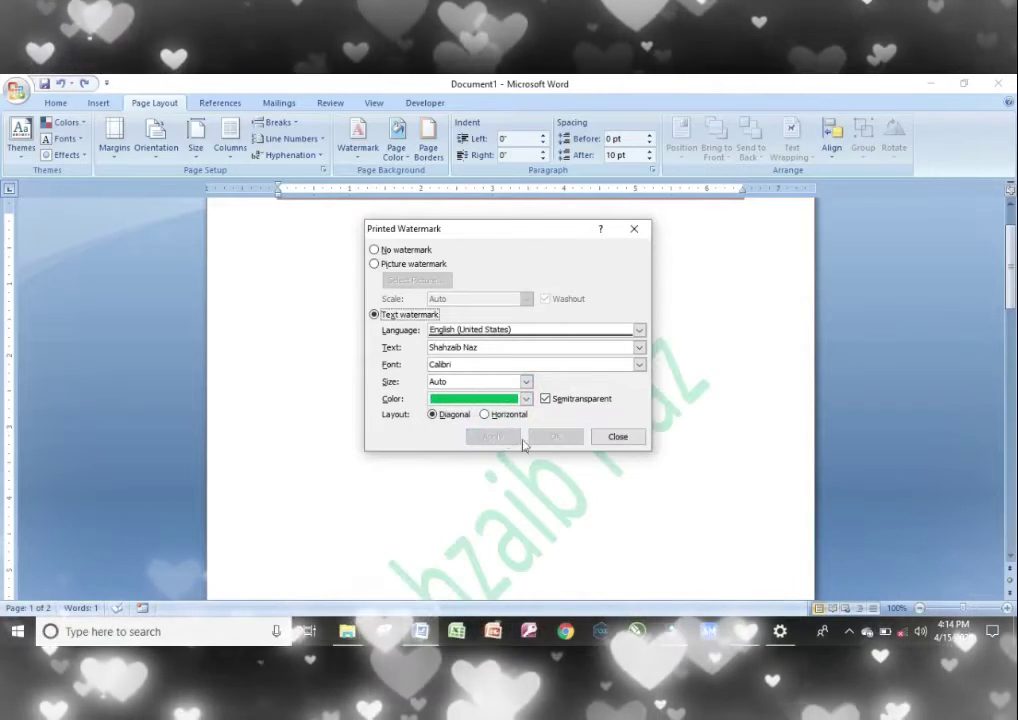
left_click(610, 437)
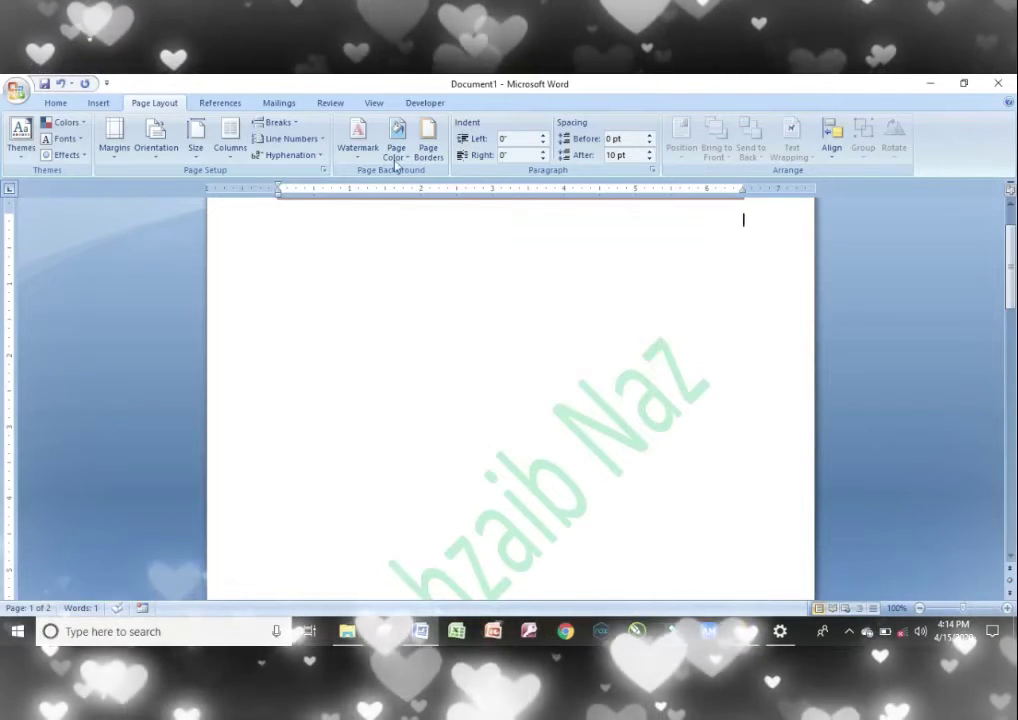
- Set the page color to the standard dark blue
left_click(398, 155)
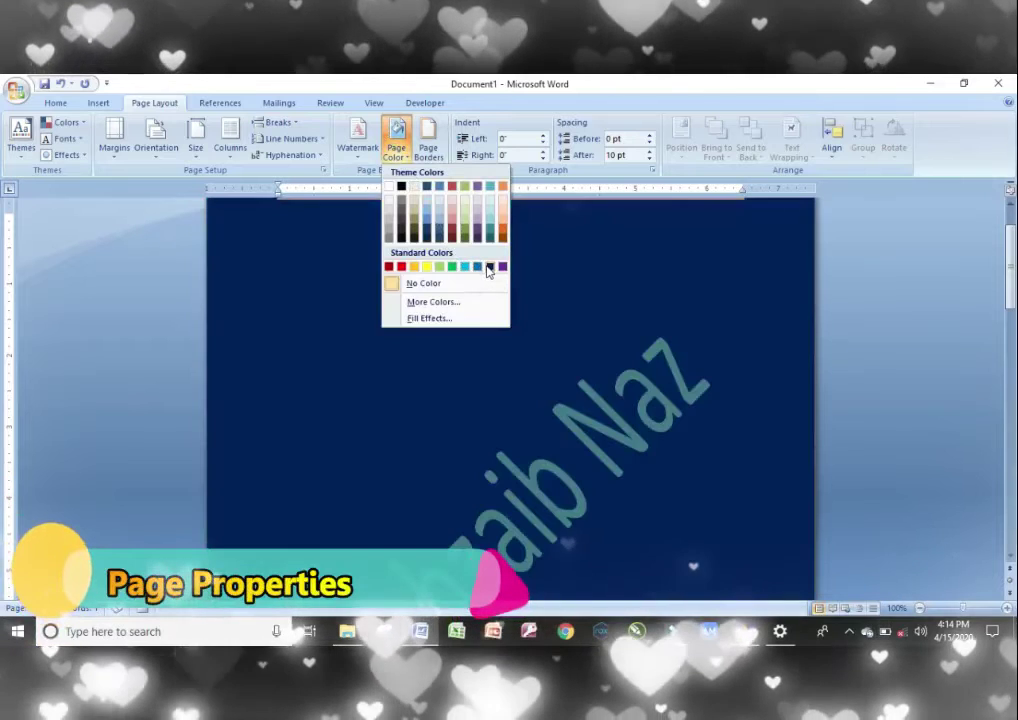
left_click(489, 267)
- Open the page border settings and turn on the border lines on all sides of the page
left_click(432, 152)
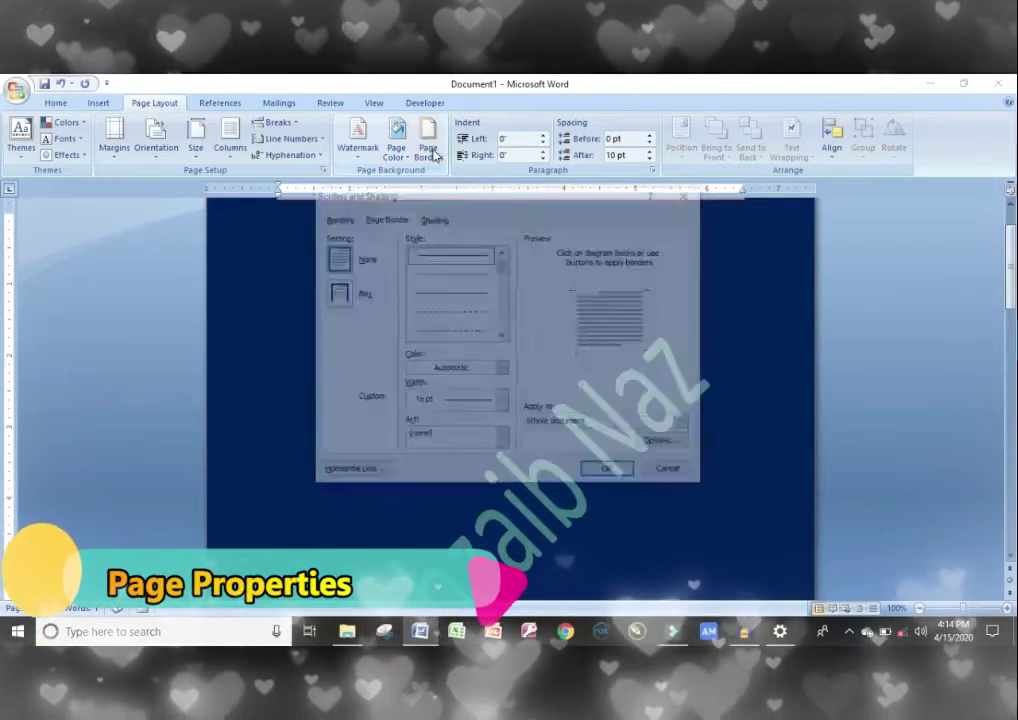
left_click(539, 338)
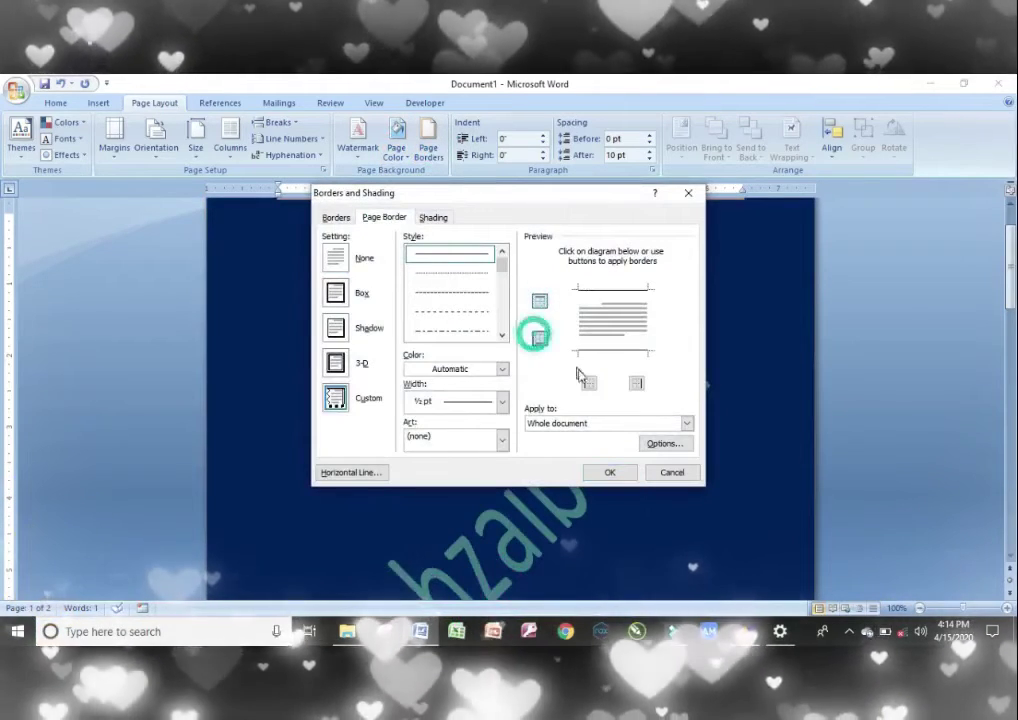
left_click(589, 383)
left_click(636, 383)
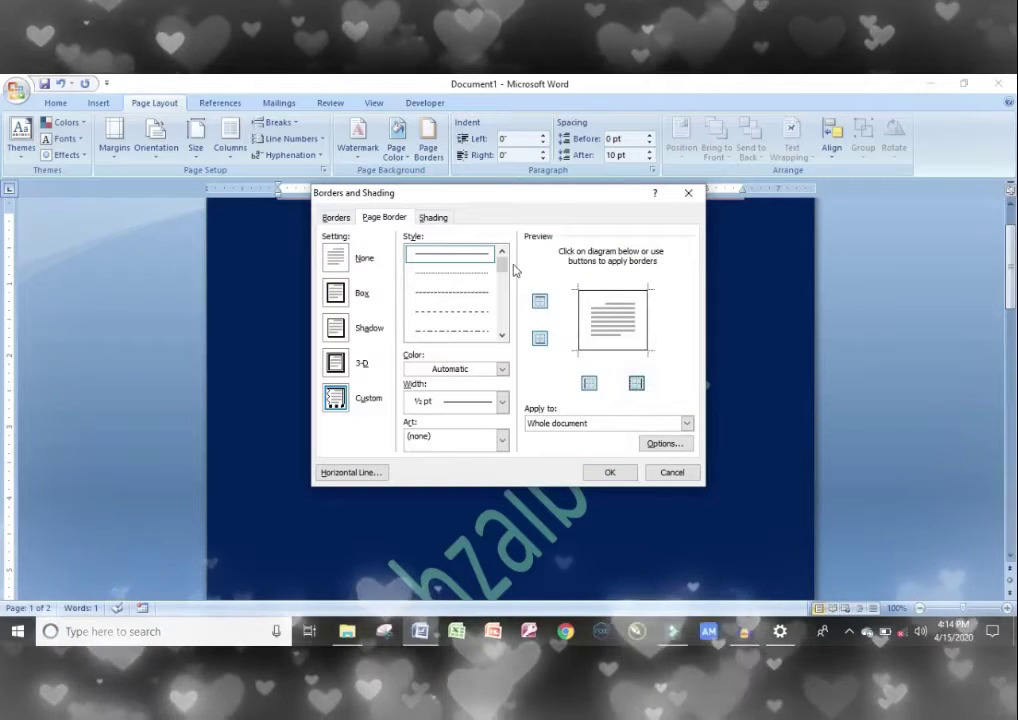
- Try a light red color for the page border and look through the paragraph border and shading options
scroll(500, 290, "down", 5)
left_click(502, 369)
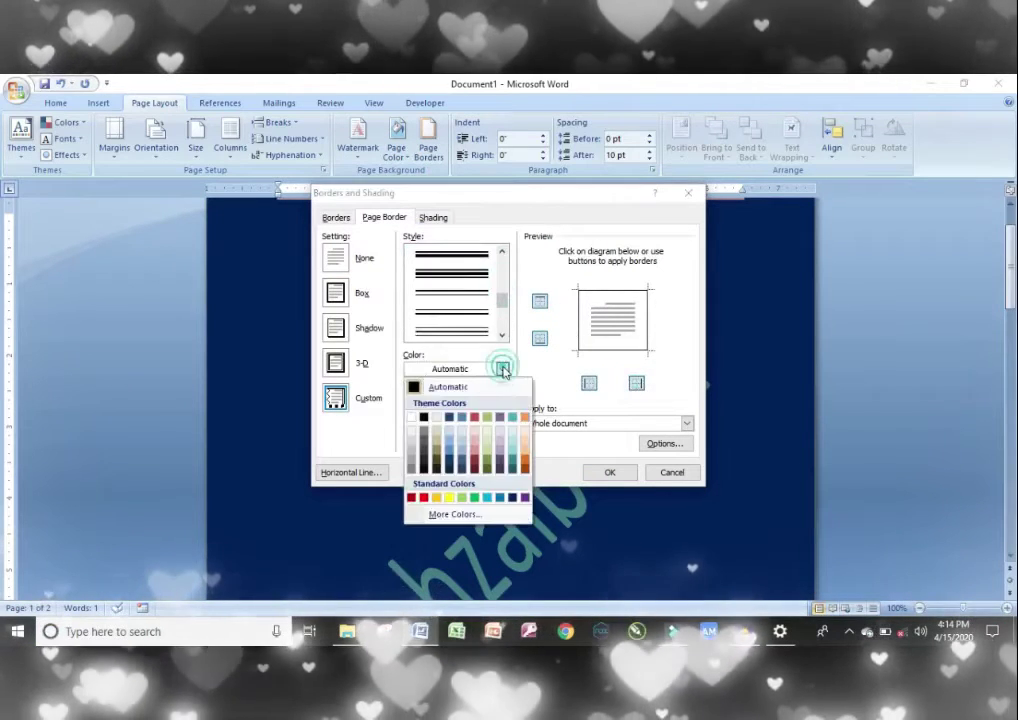
left_click(474, 437)
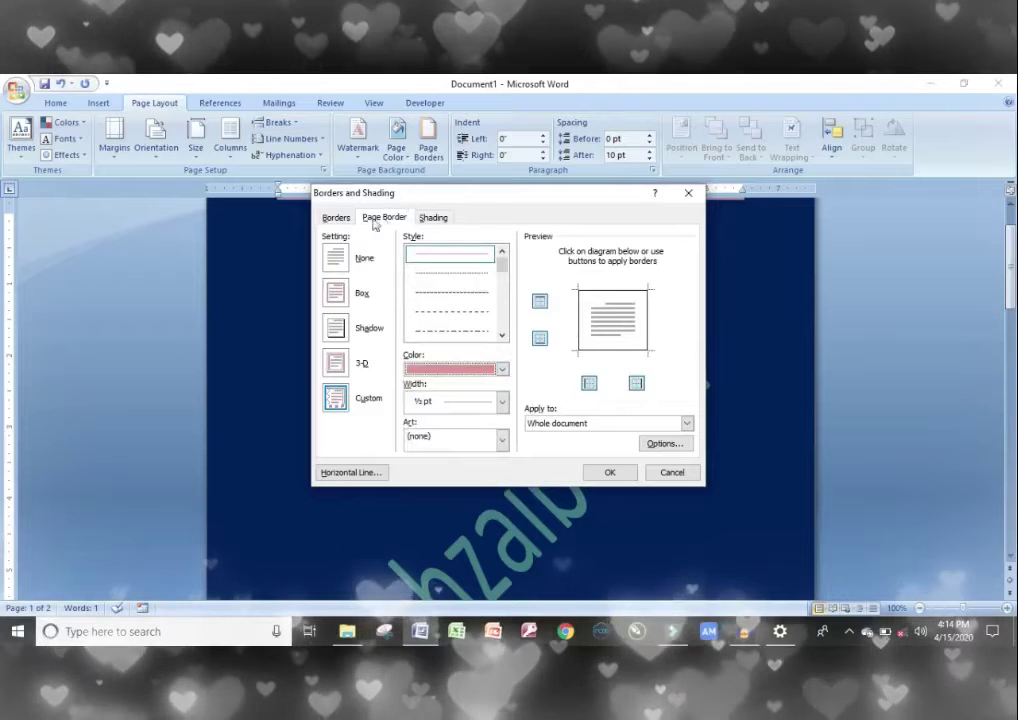
left_click(336, 217)
left_click(433, 217)
left_click(384, 217)
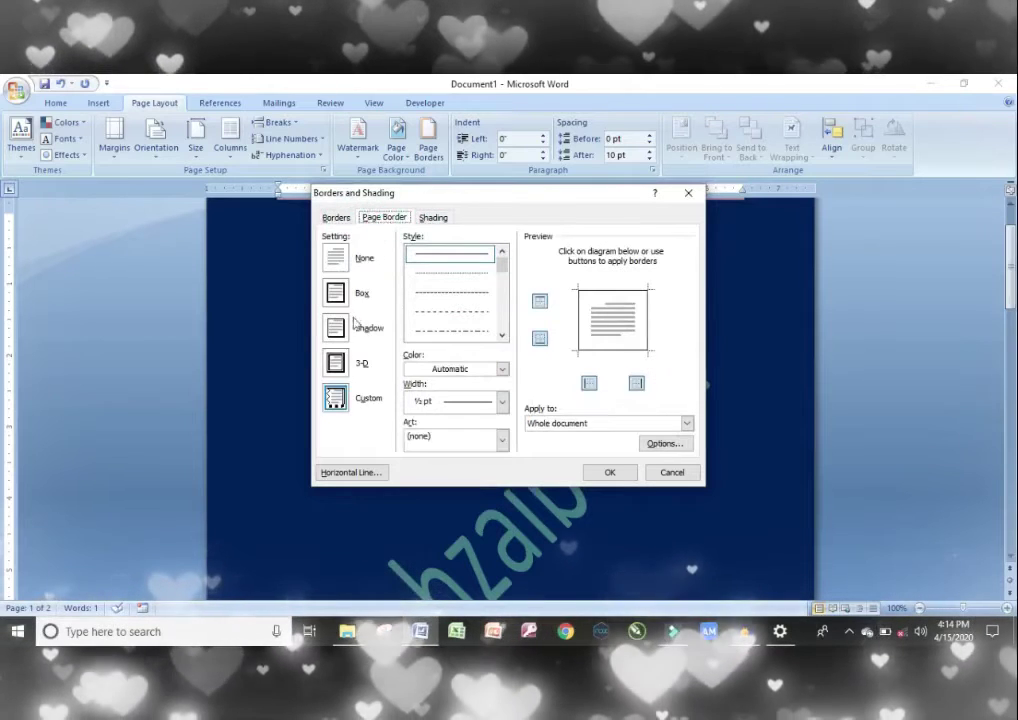
- Apply a 3-D page border with a dashed line style to the whole document
left_click(336, 360)
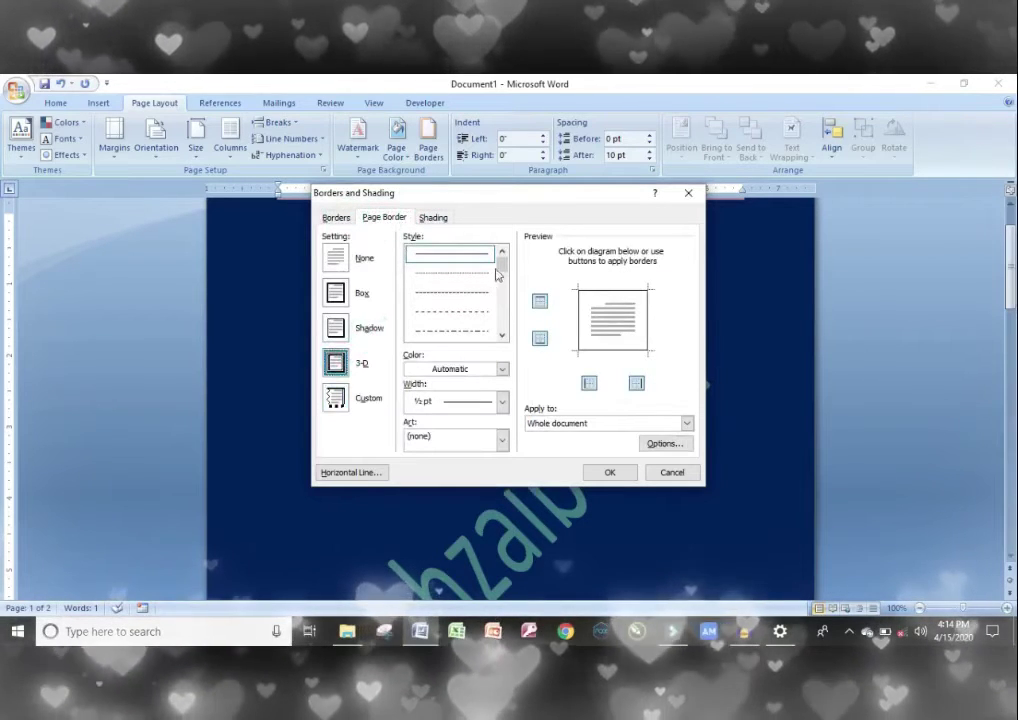
left_click(486, 315)
left_click(604, 472)
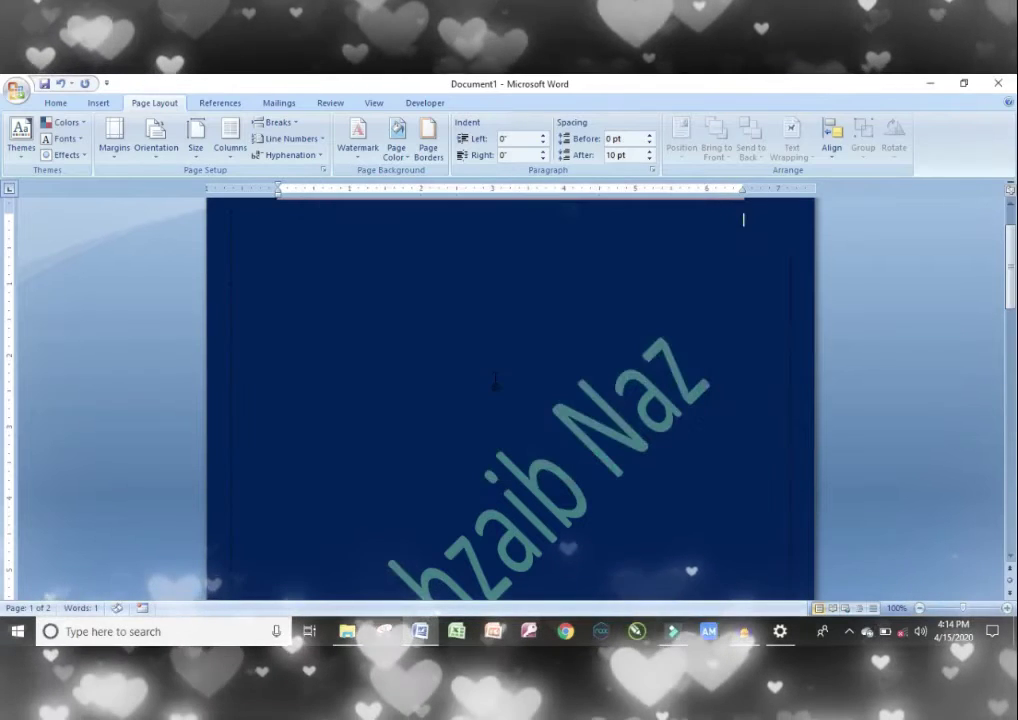
- Change the page color to white
left_click(396, 138)
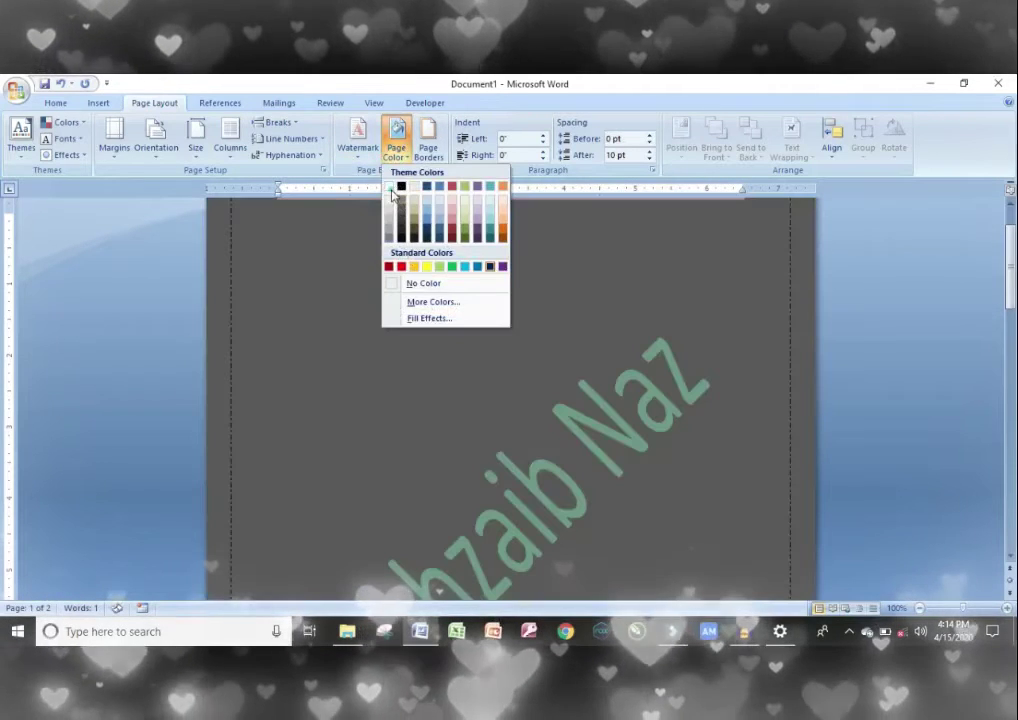
left_click(389, 187)
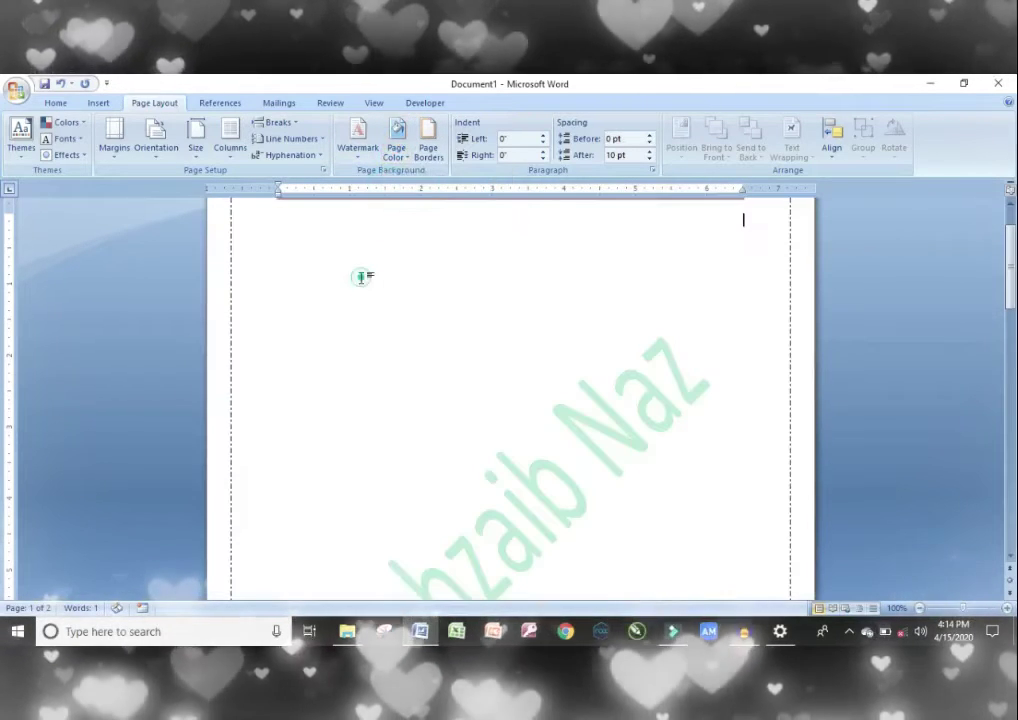
scroll(600, 318, "up", 2)
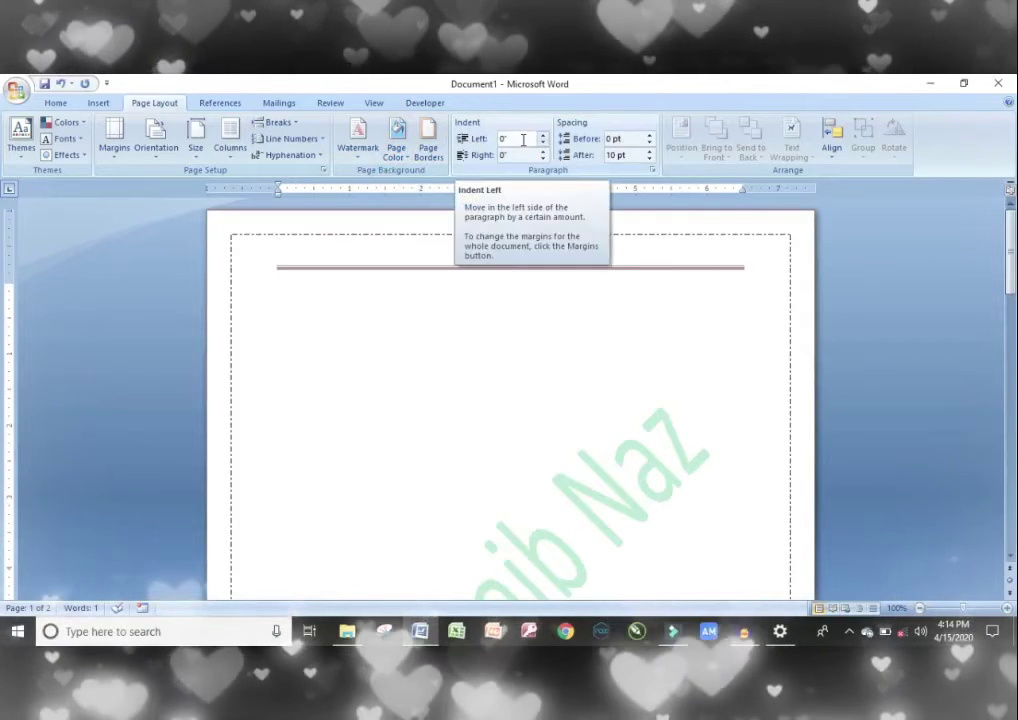
- Switch the page orientation to Landscape
left_click(157, 148)
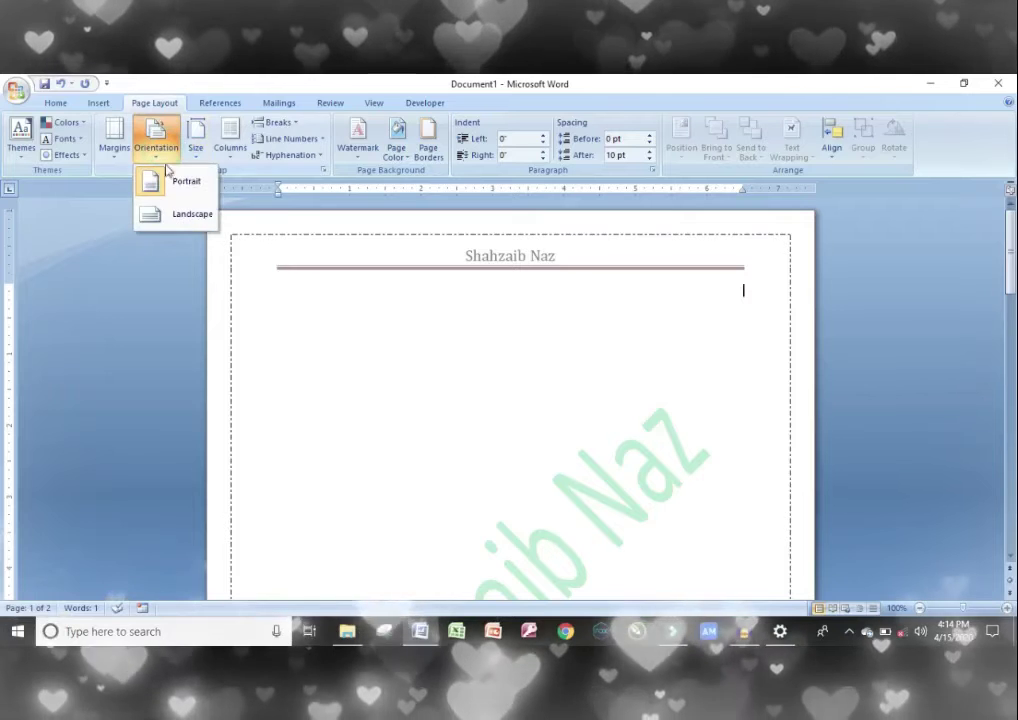
left_click(173, 216)
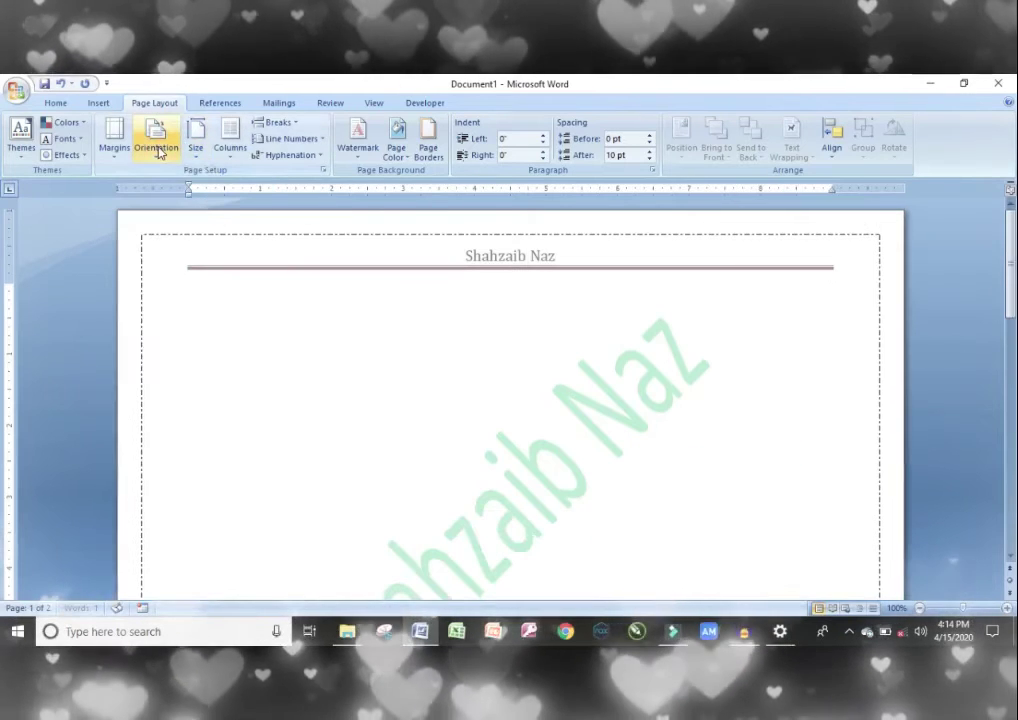
- Switch the page orientation to Portrait
left_click(157, 150)
left_click(152, 180)
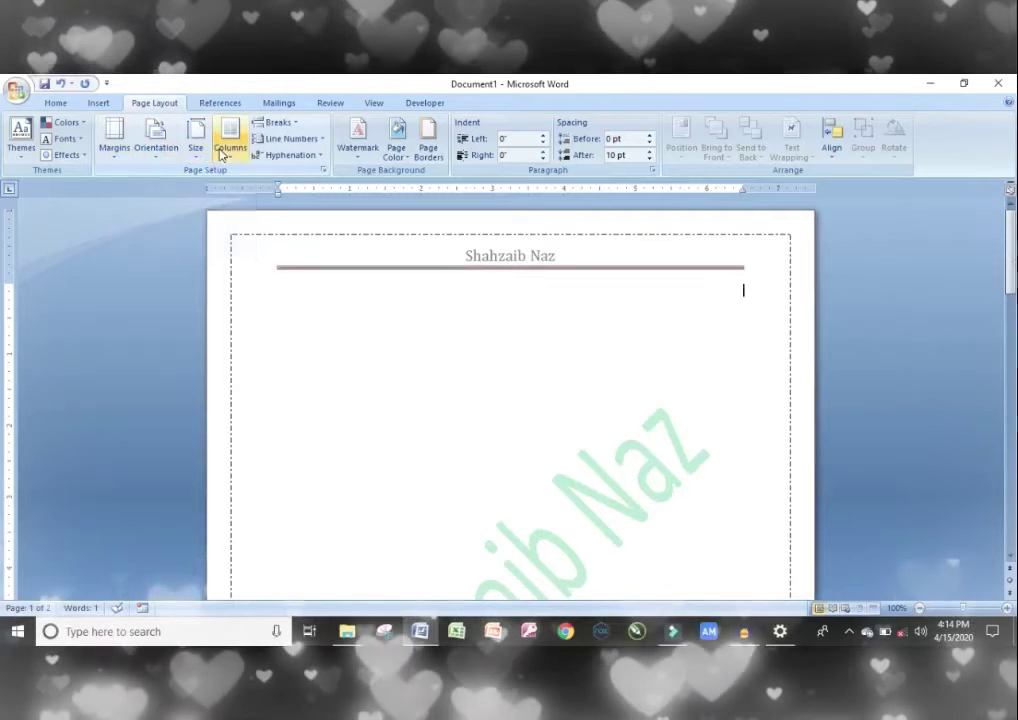
- Try a two-column layout on the document and restore the single-column layout
left_click(230, 145)
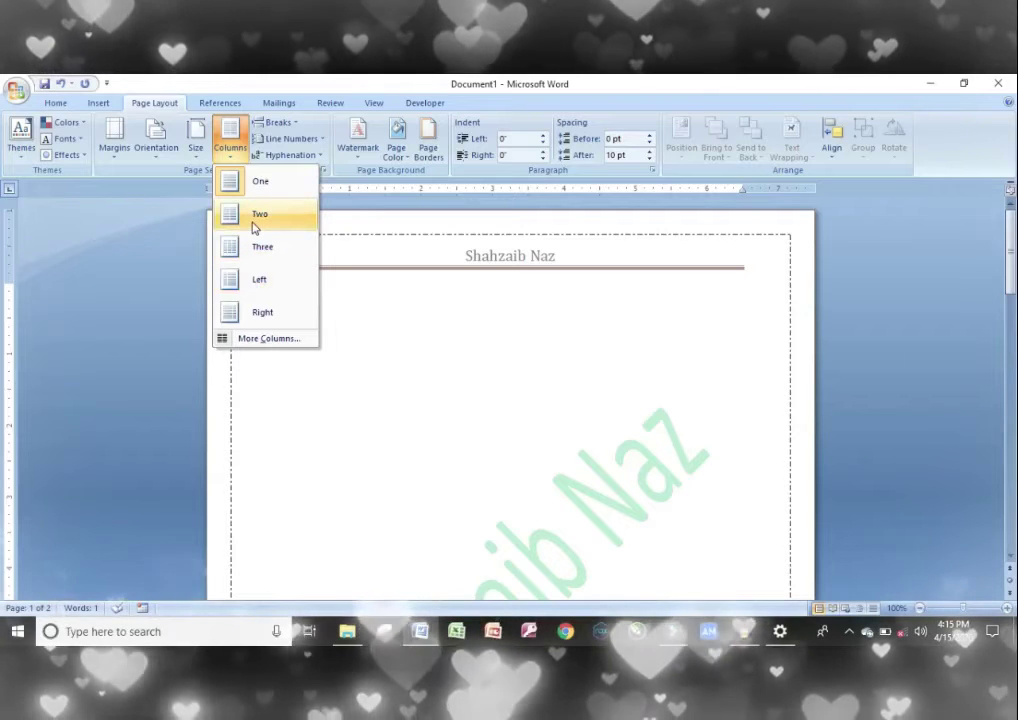
left_click(254, 215)
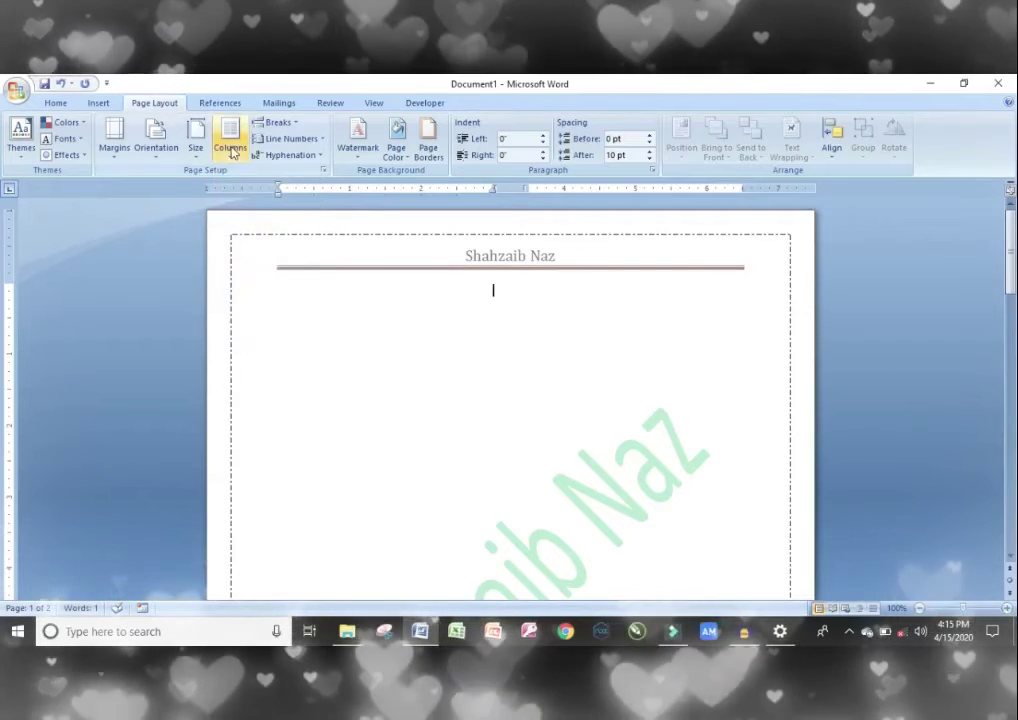
left_click(229, 148)
left_click(248, 180)
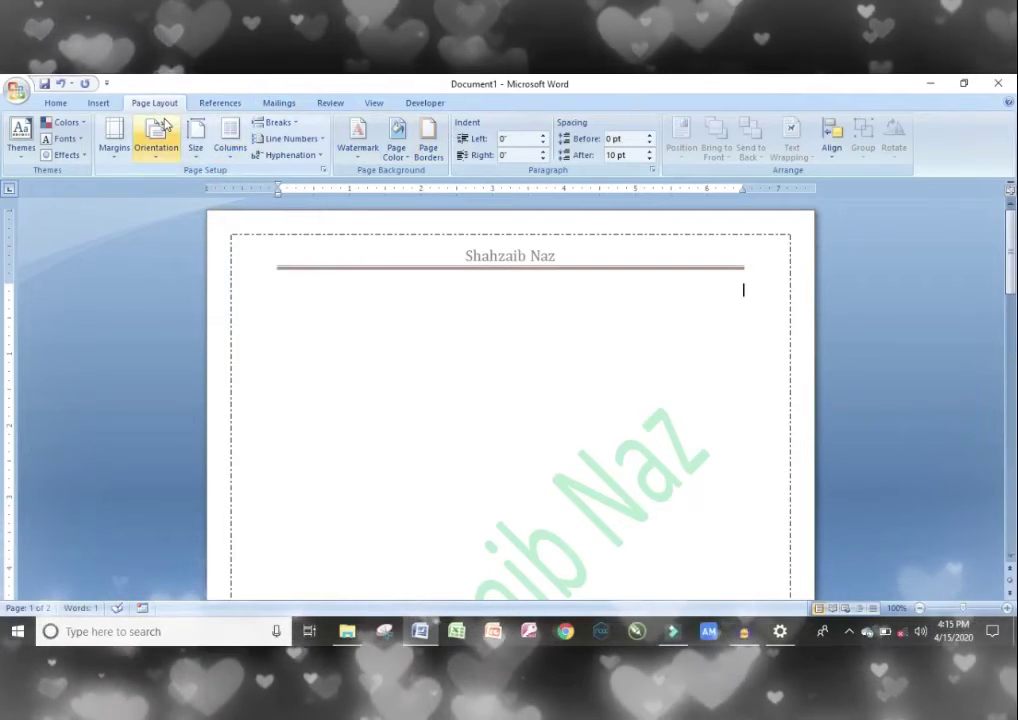
- Look through the command sets for references, mailings, review, view and developer features
left_click(218, 104)
left_click(275, 106)
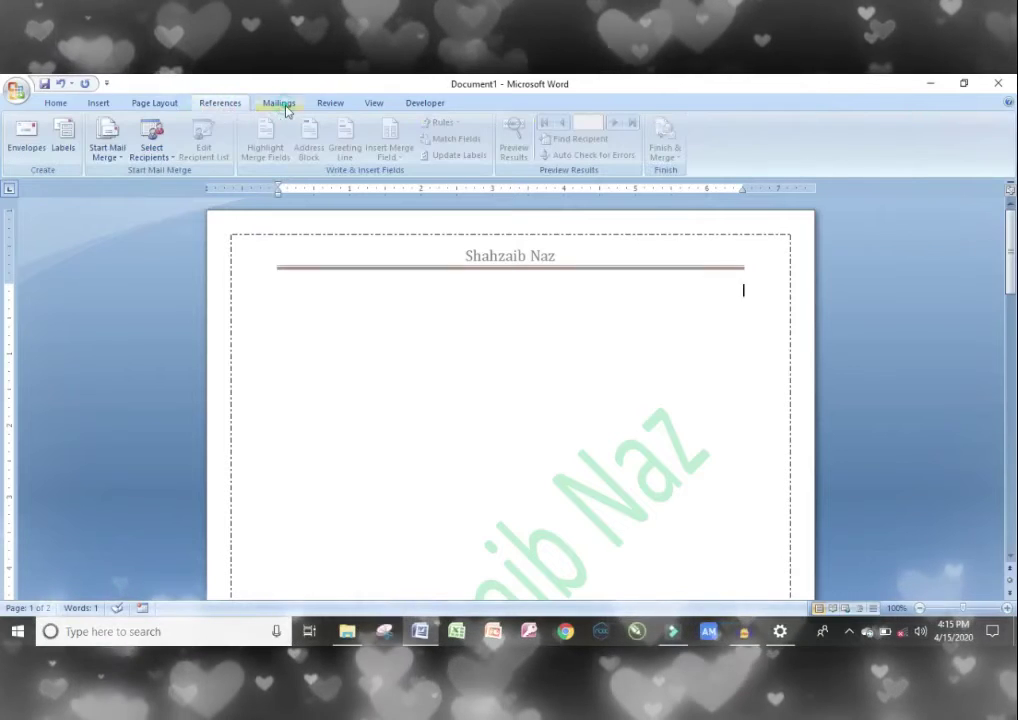
left_click(332, 106)
left_click(370, 104)
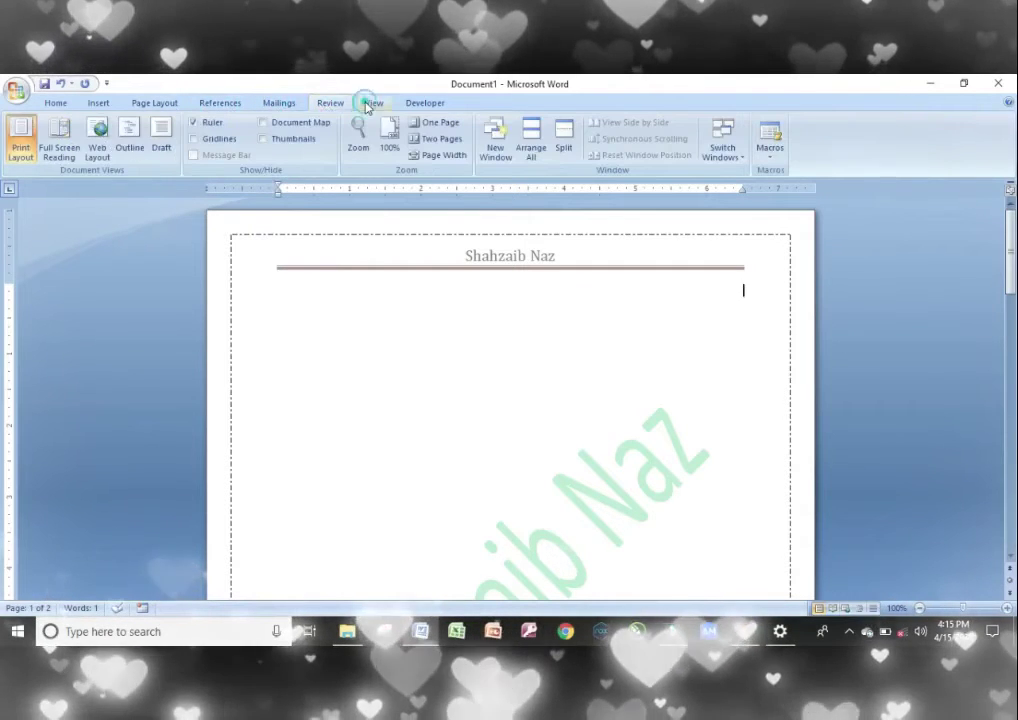
left_click(416, 105)
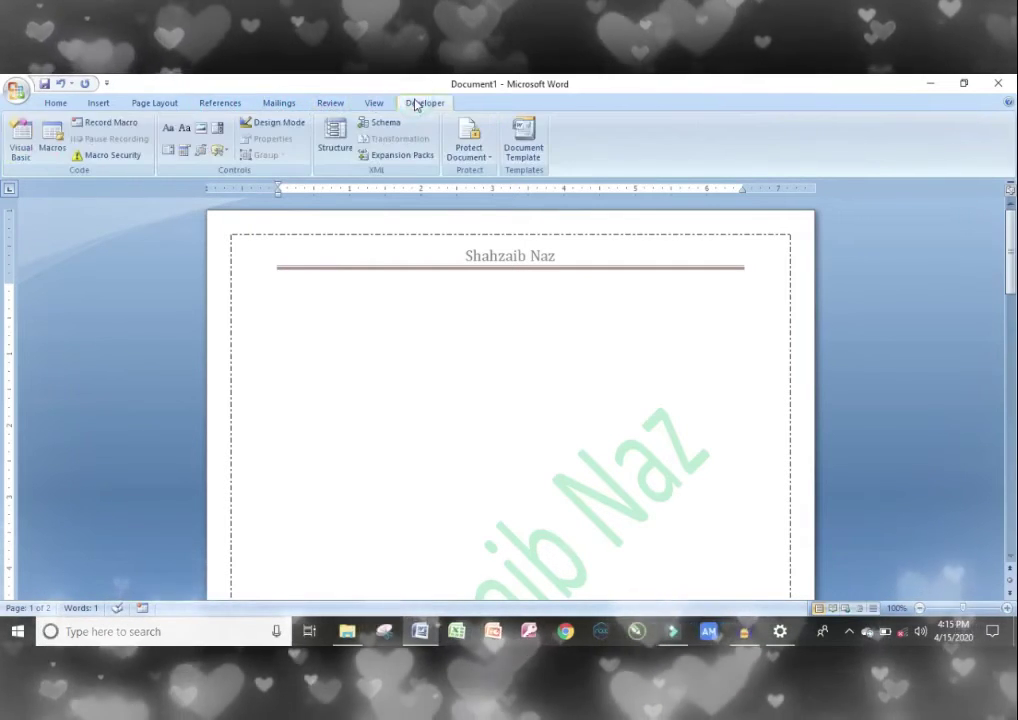
left_click(330, 104)
left_click(272, 104)
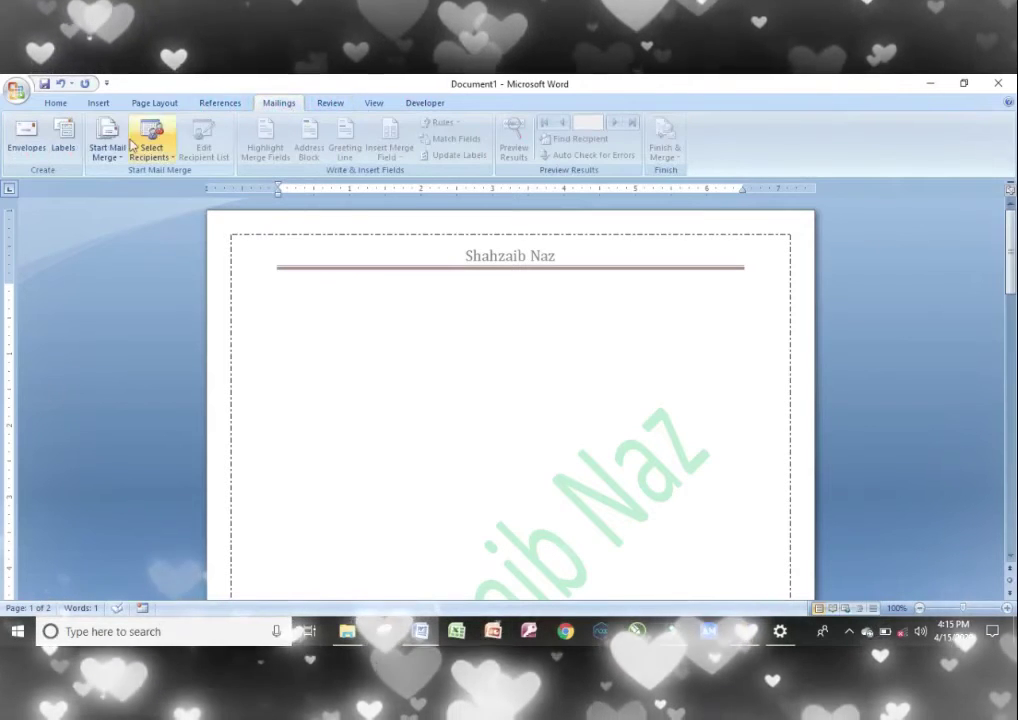
left_click(224, 104)
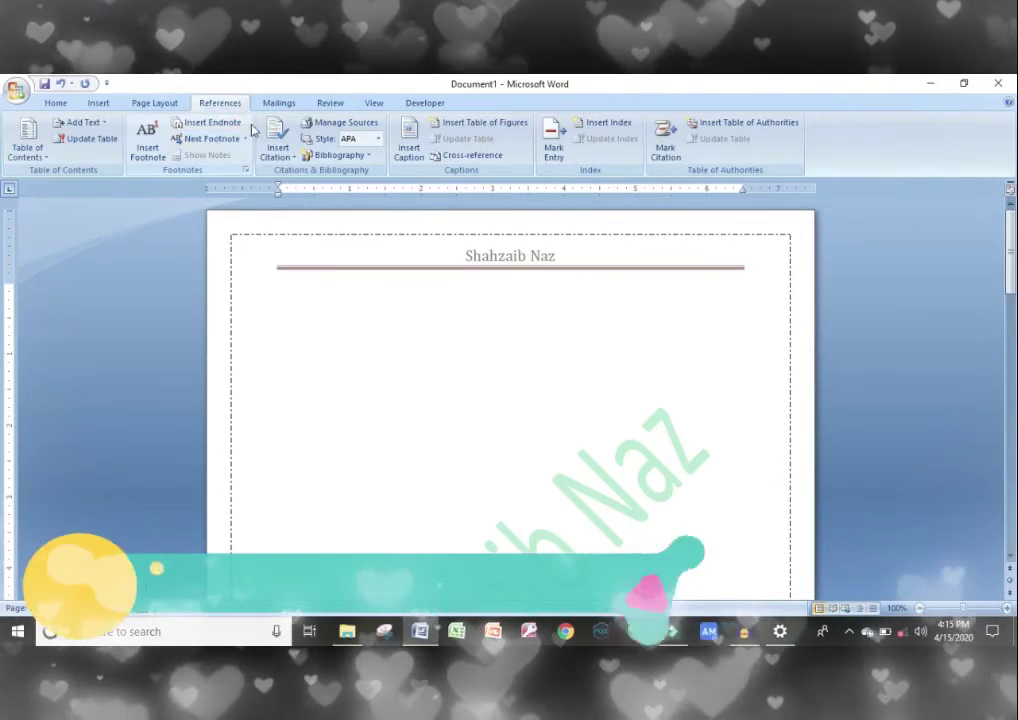
- Look through the available citation and bibliography styles, leaving APA selected
left_click(381, 142)
left_click(381, 142)
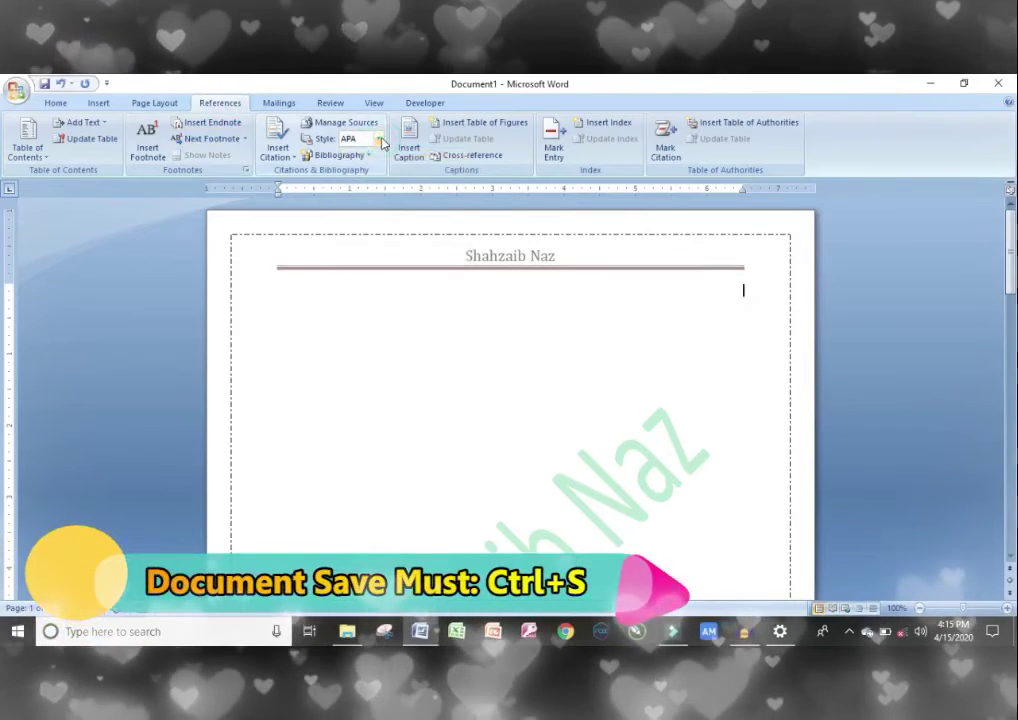
left_click(381, 142)
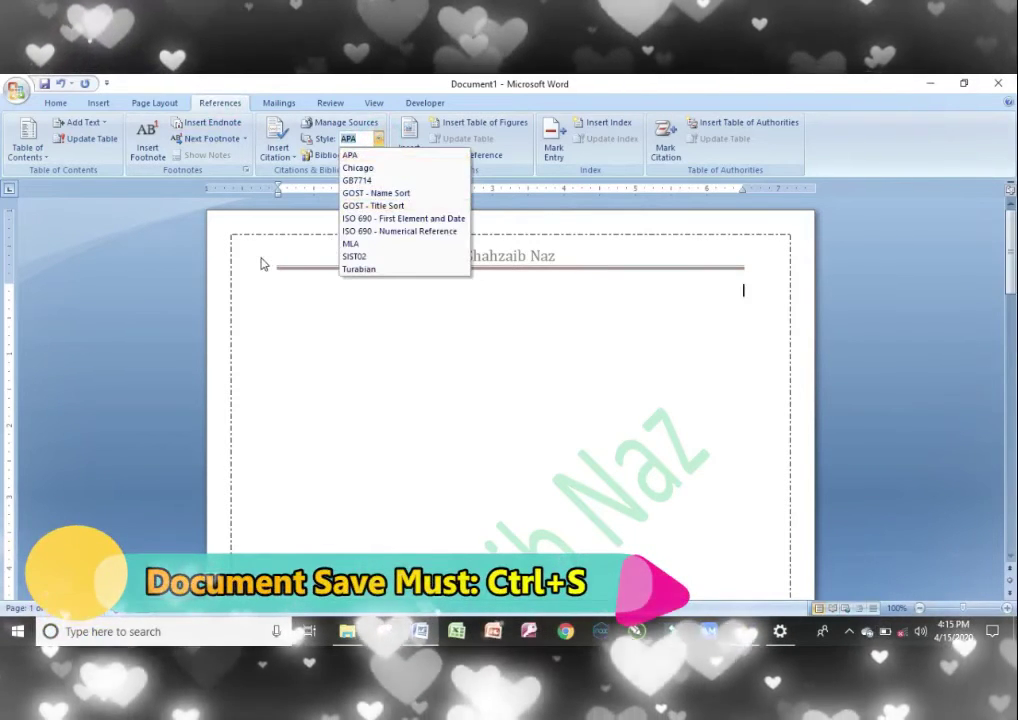
left_click(320, 350)
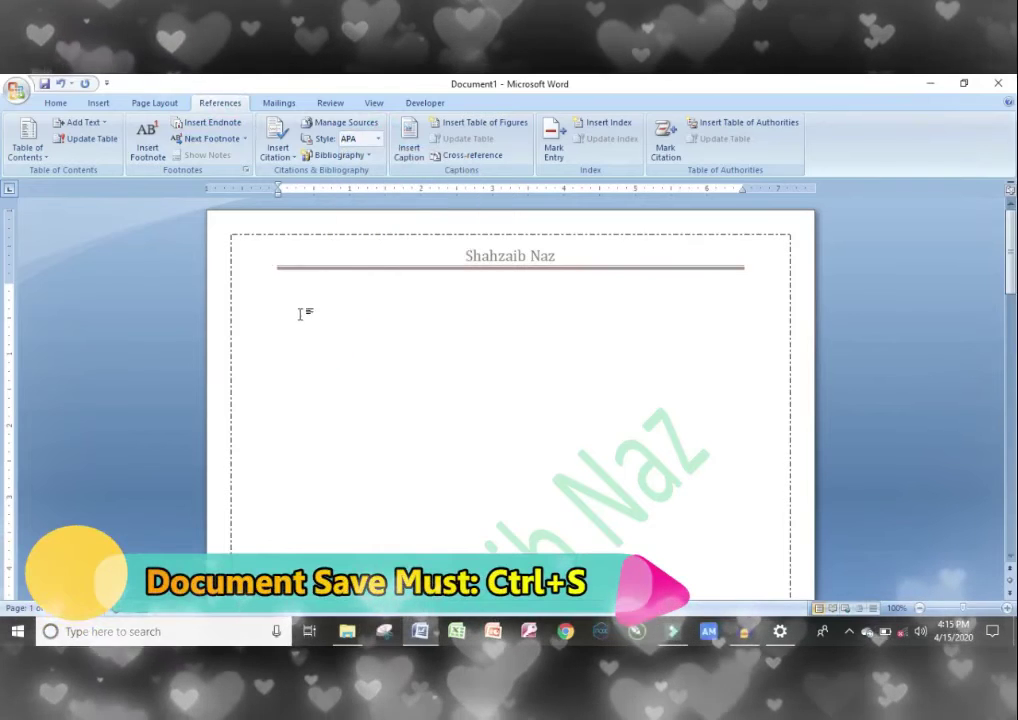
- Open the gallery of built-in tables of contents for the document
left_click(299, 314)
left_click(33, 150)
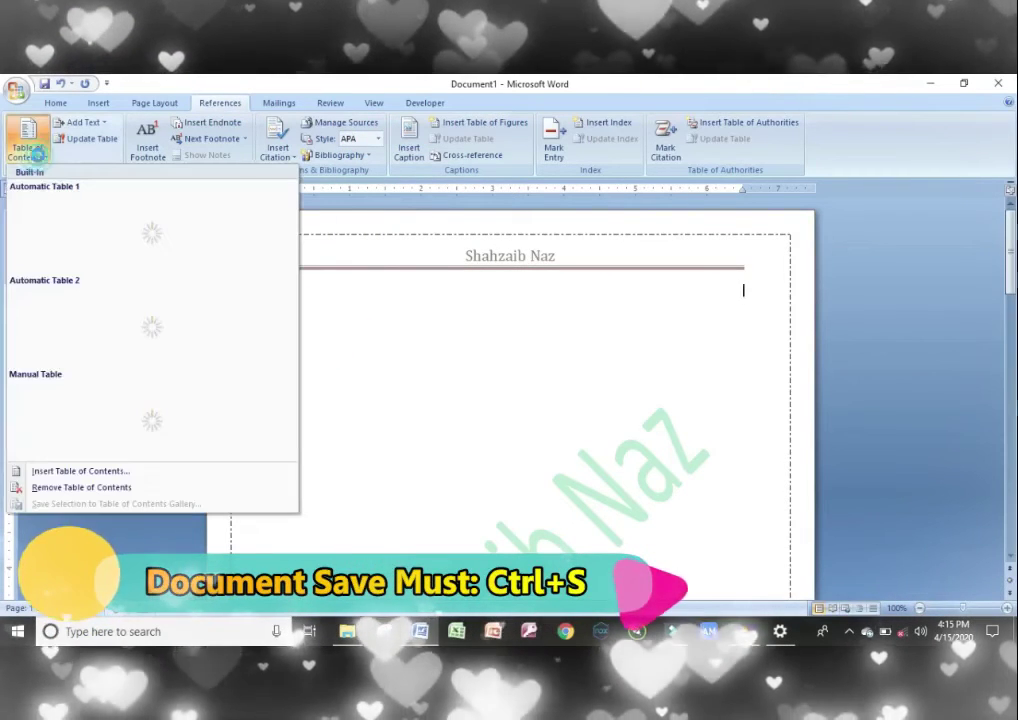